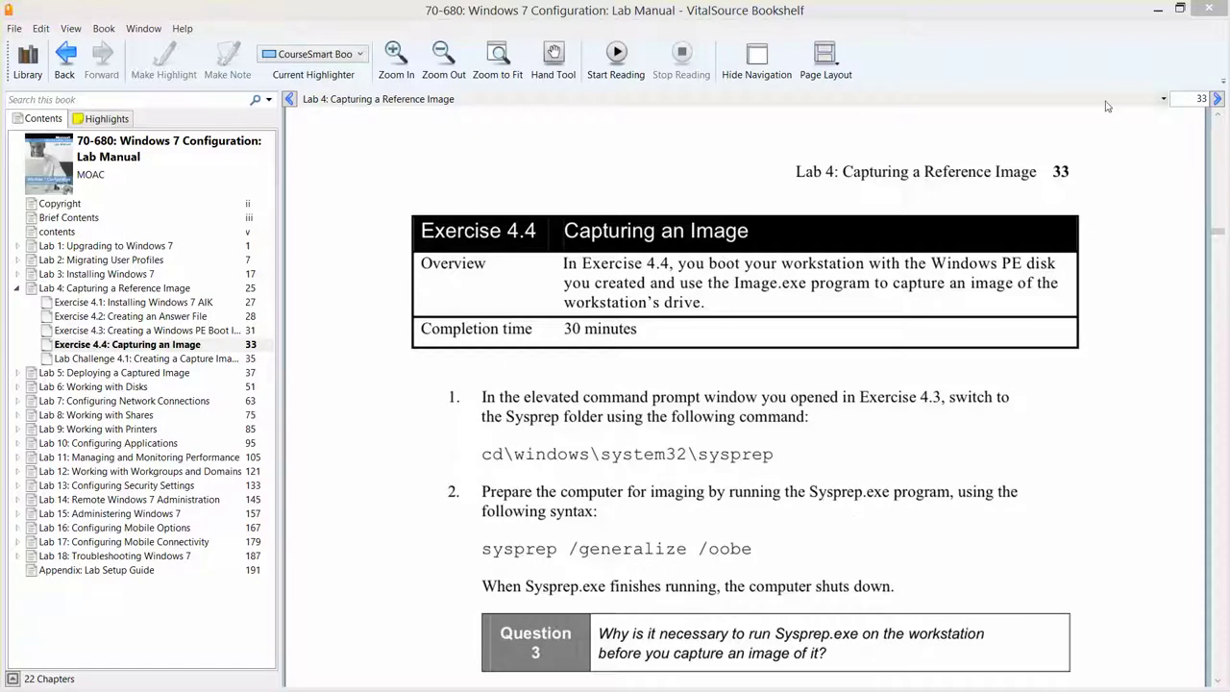
- Minimize the lab manual, close the old command prompt on NYC-CL1, and run the Deployment Tools Command Prompt as administrator
left_click(1158, 8)
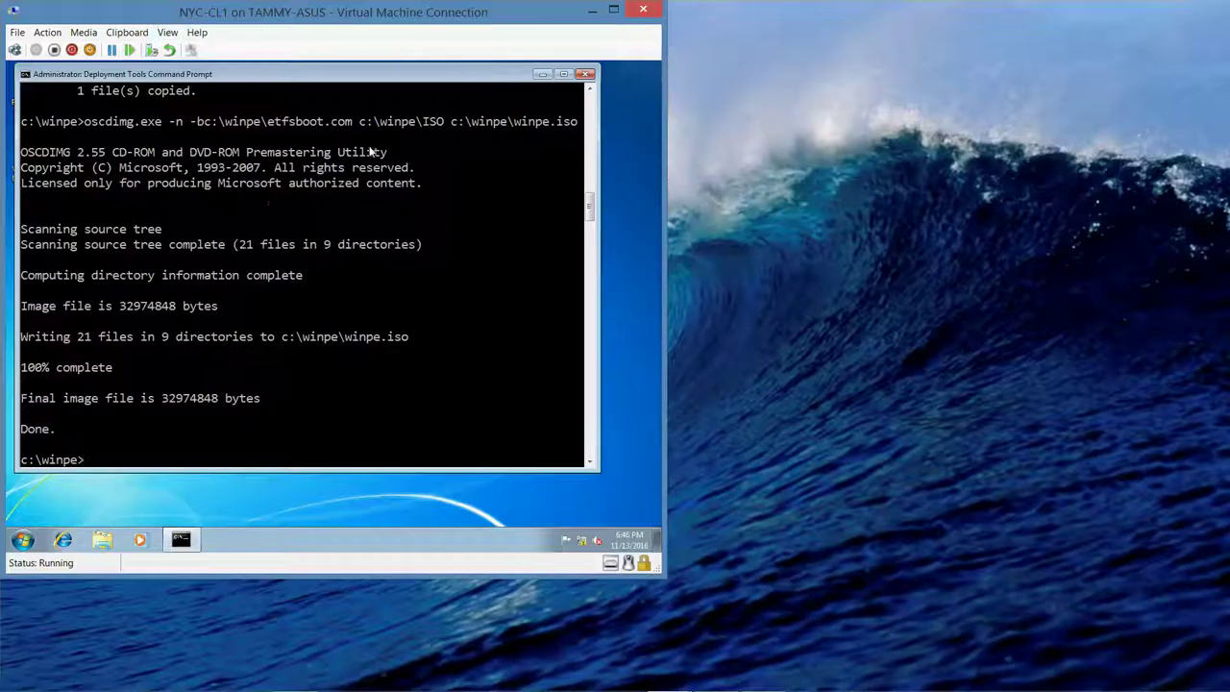
left_click(588, 75)
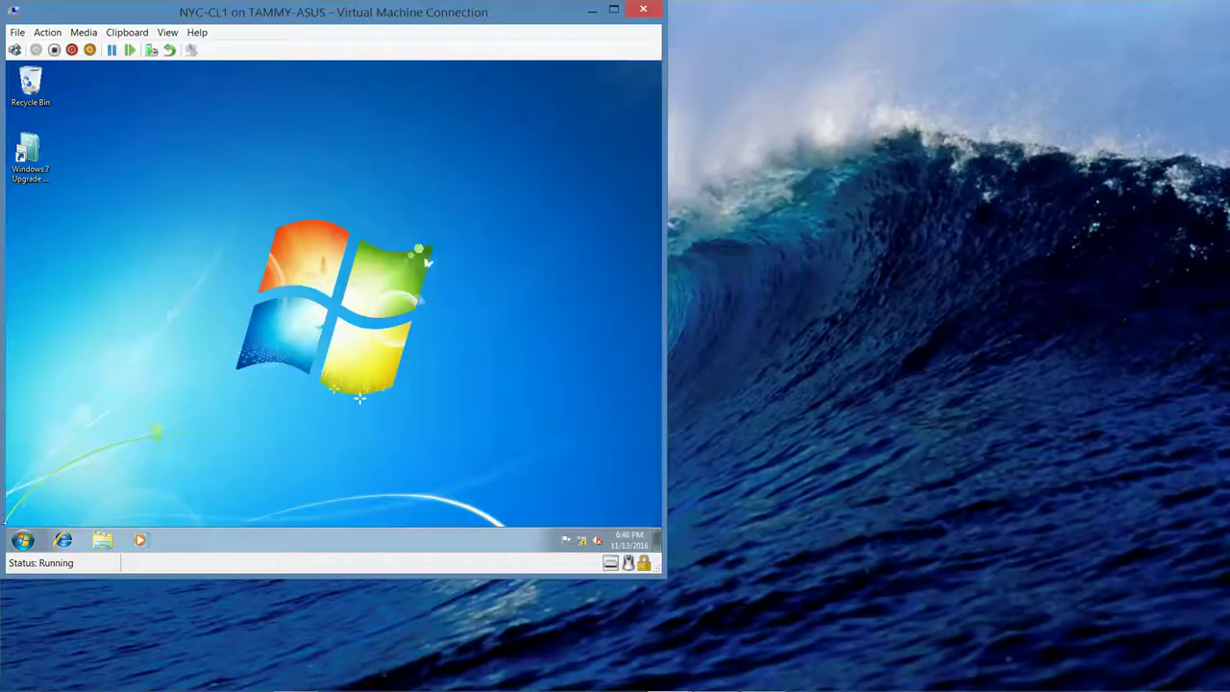
left_click(23, 542)
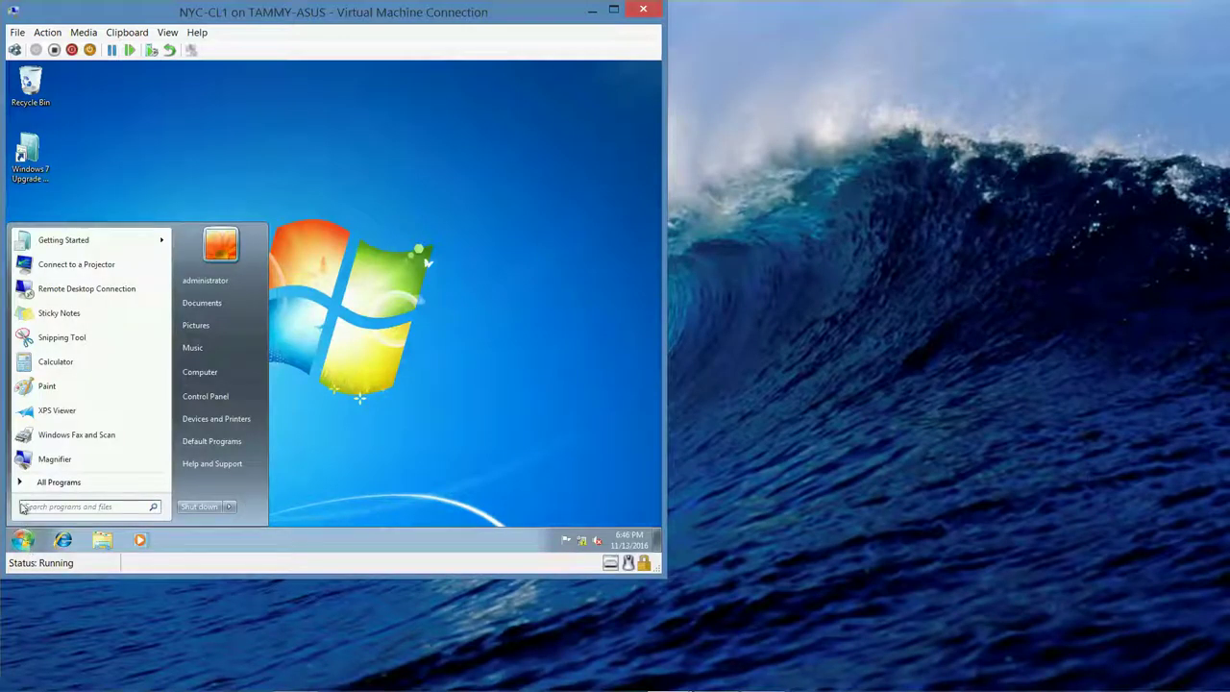
left_click(45, 486)
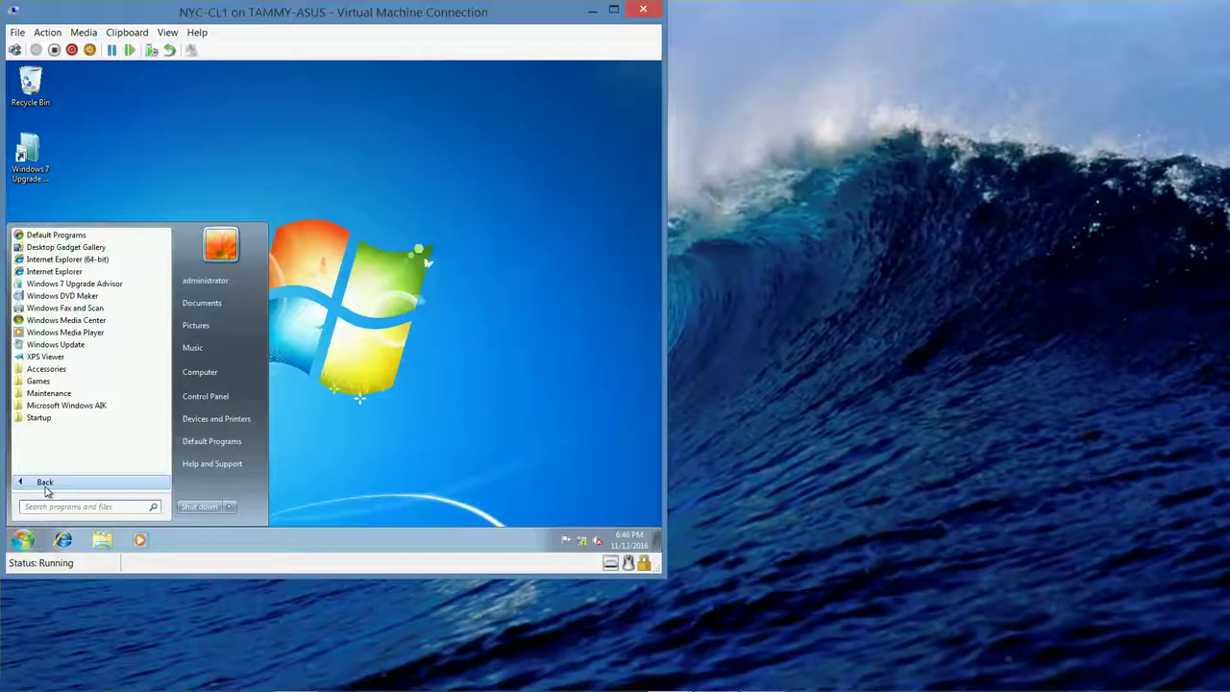
left_click(86, 410)
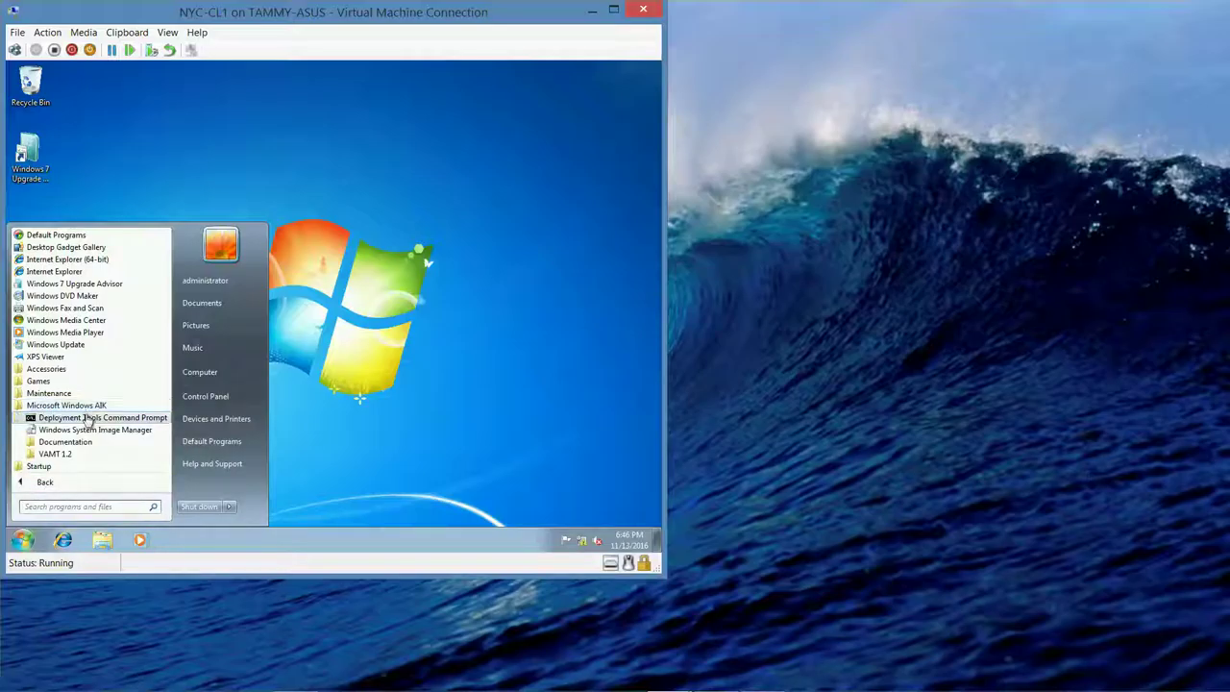
right_click(88, 417)
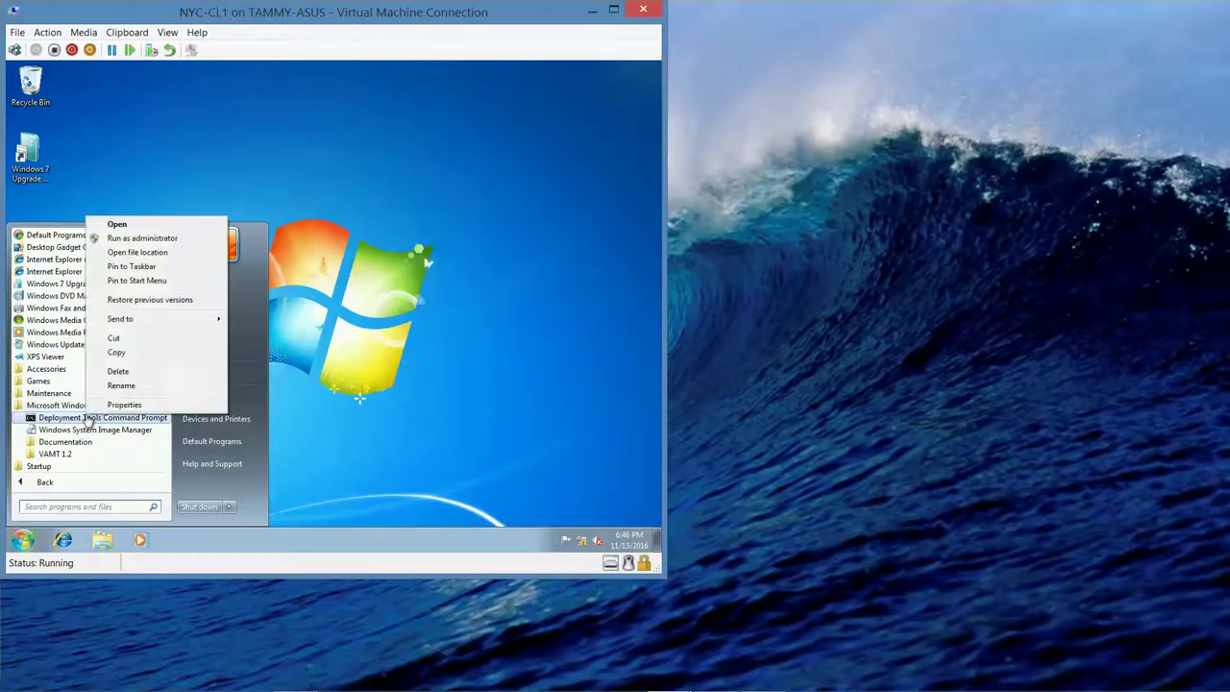
left_click(162, 238)
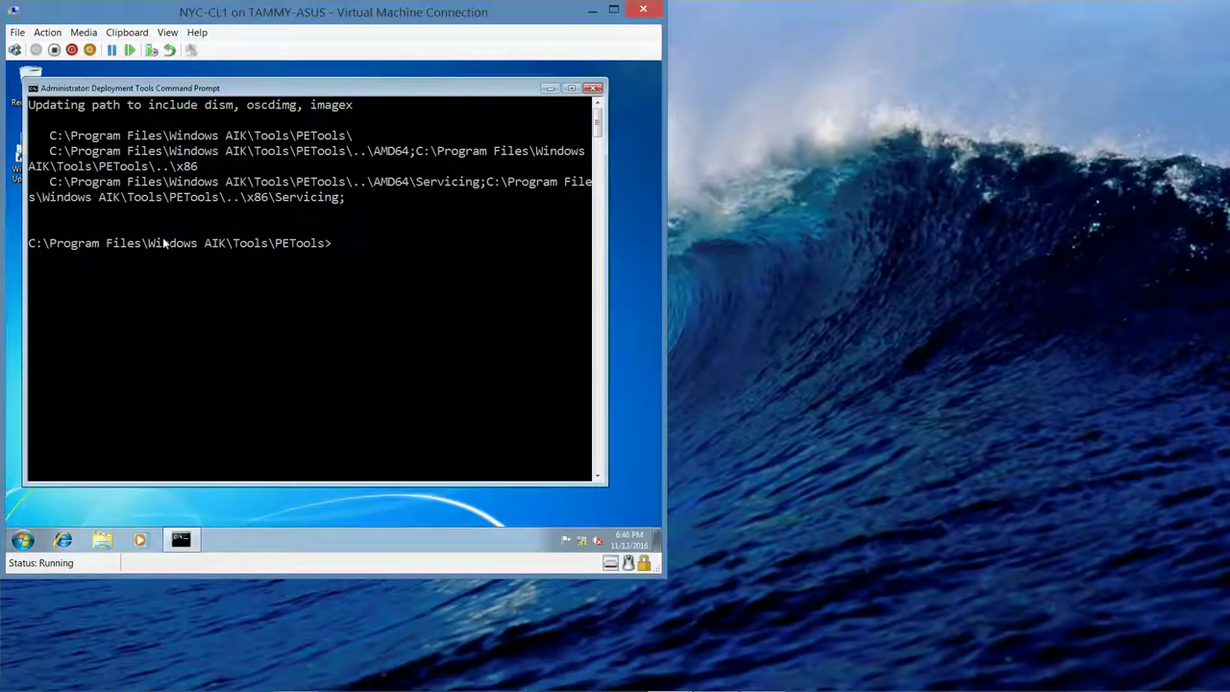
- Change the command prompt's working directory to \windows\system32\sysprep
type("cd\\windows\\system32")
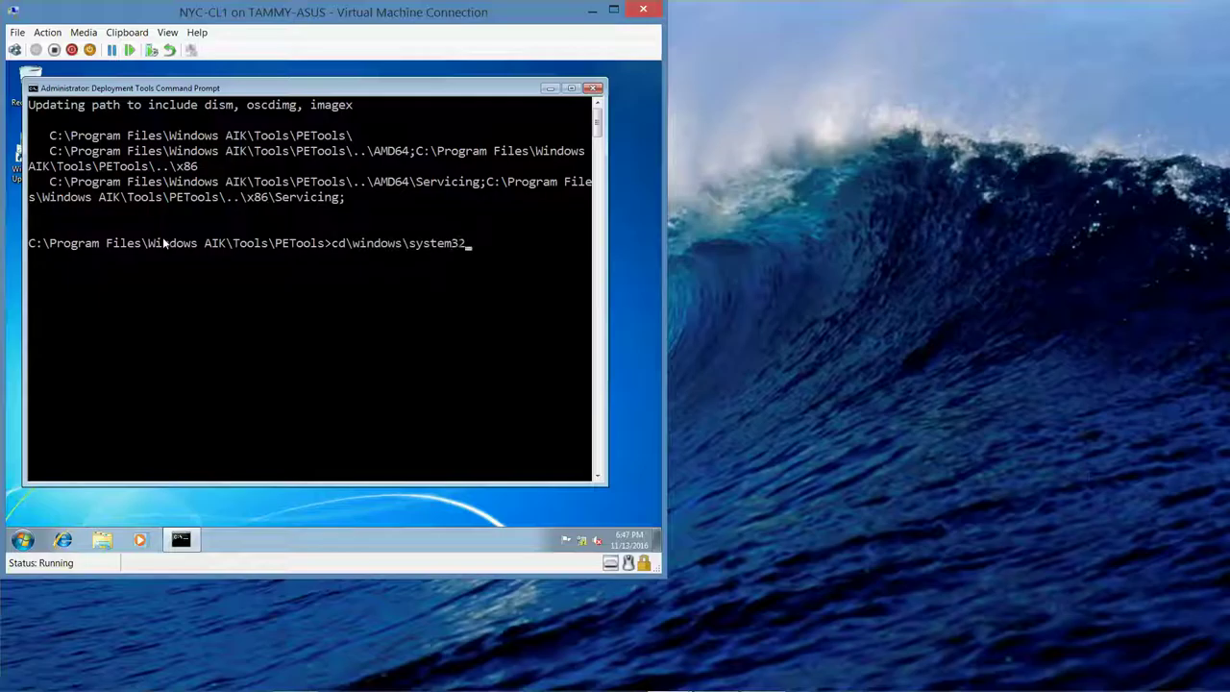
type("\\sysprep")
key("Return")
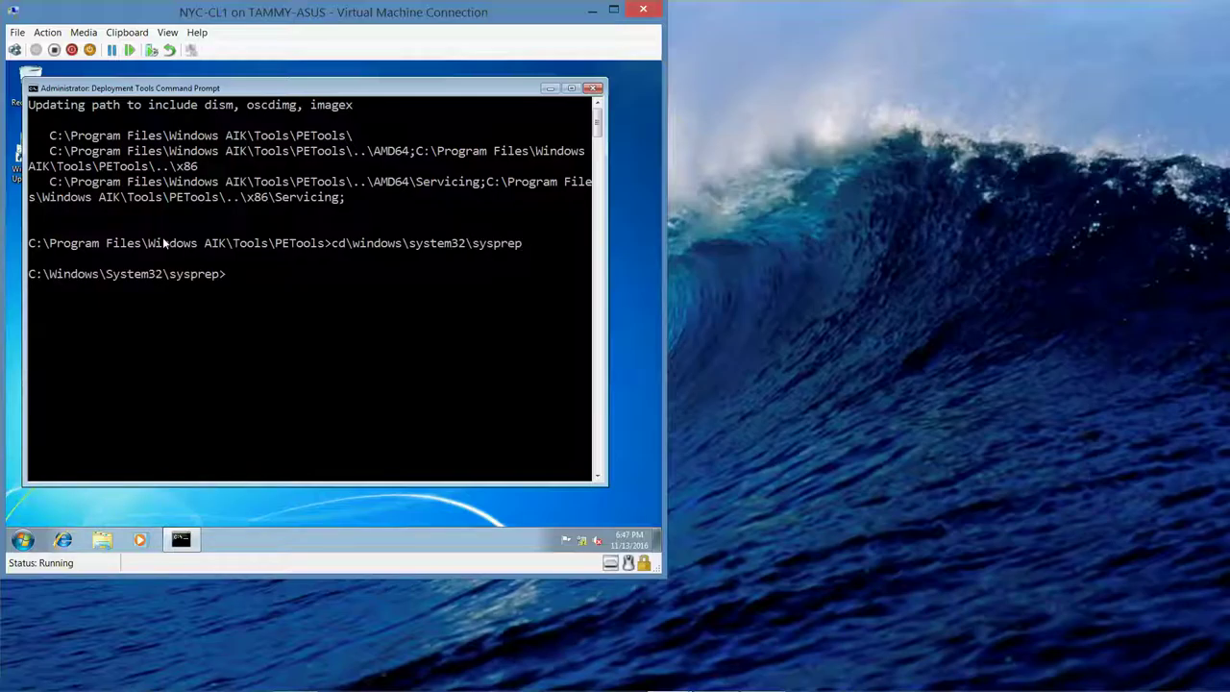
- Try to prepare NYC-CL1 for imaging by running sysprep /generalize /oobe, and dismiss the message
type("sysprep /generalize")
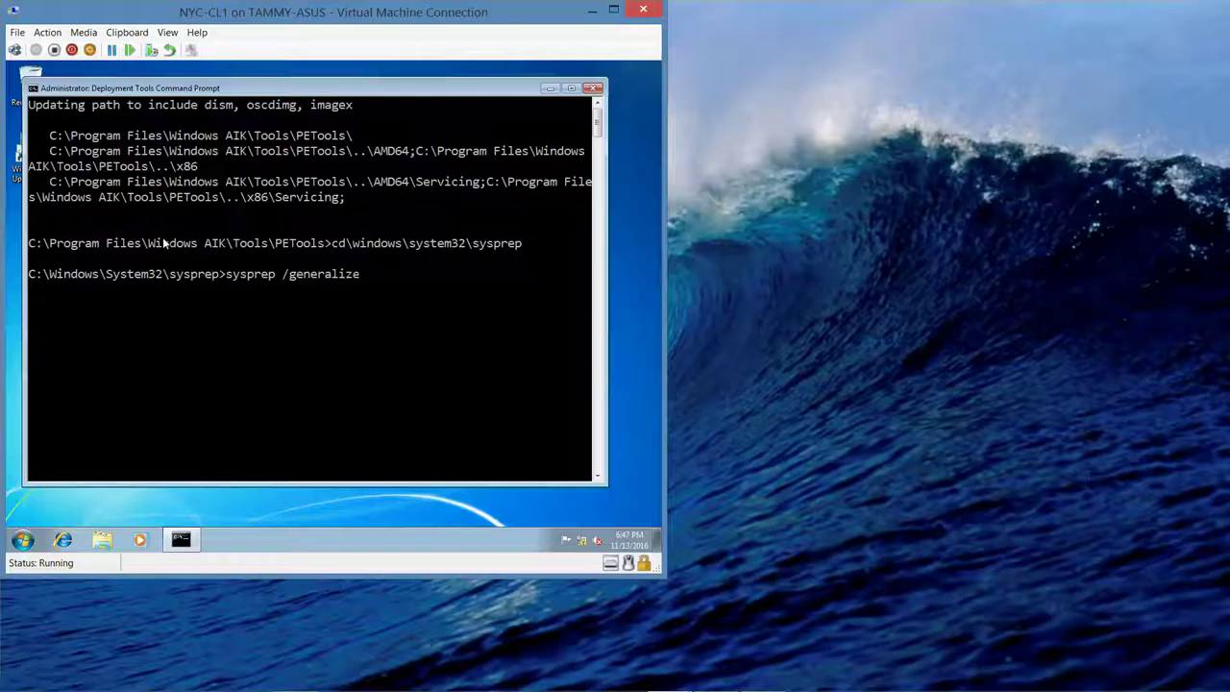
type(" /oobe")
key("Return")
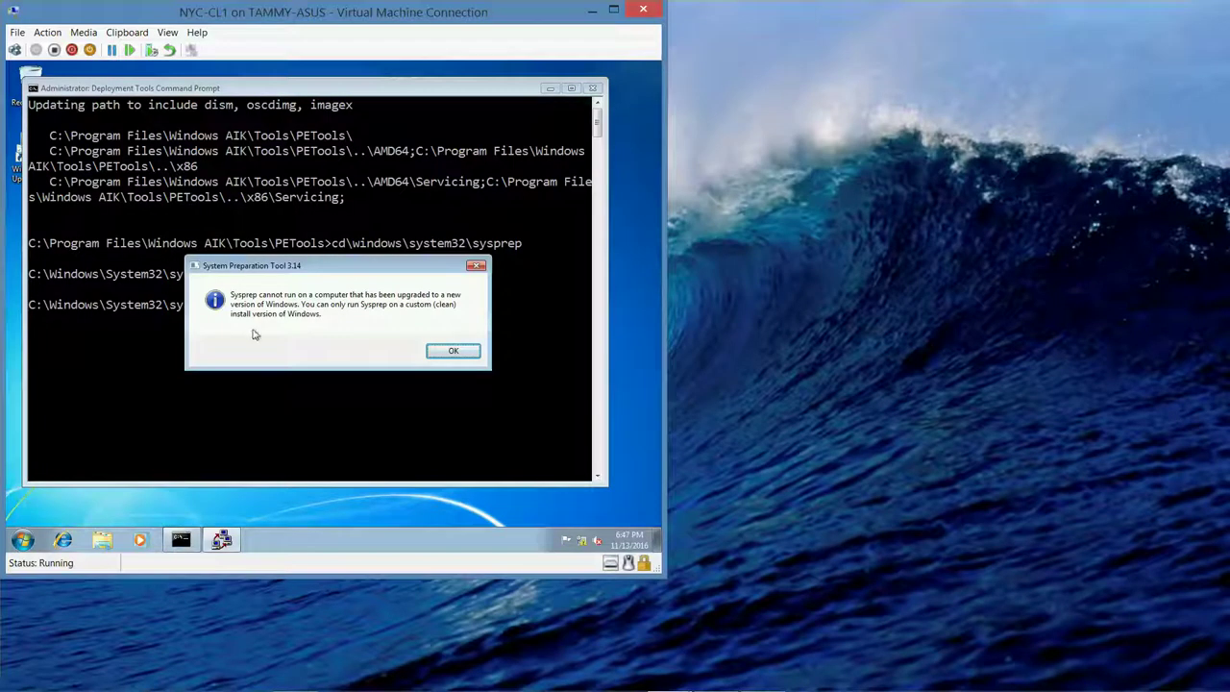
left_click(454, 352)
left_click(454, 353)
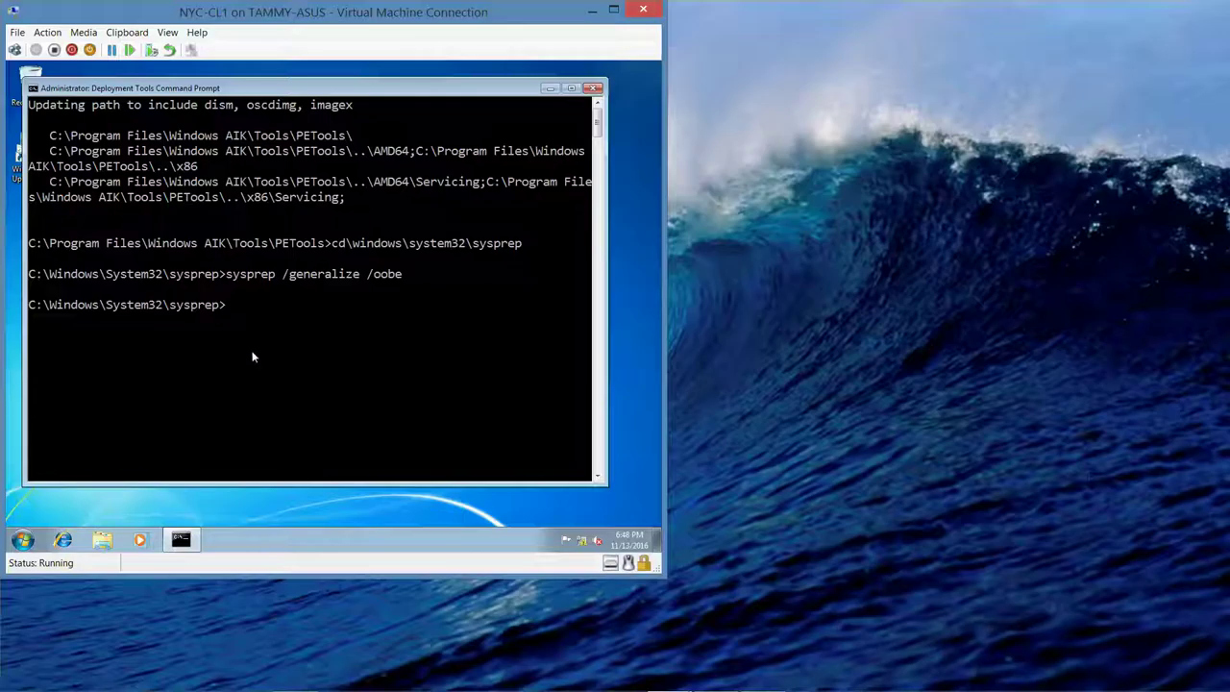
- Switch to Hyper-V Manager, connect to the NYC-CL2 virtual machine and start it
mouse_move(269, 688)
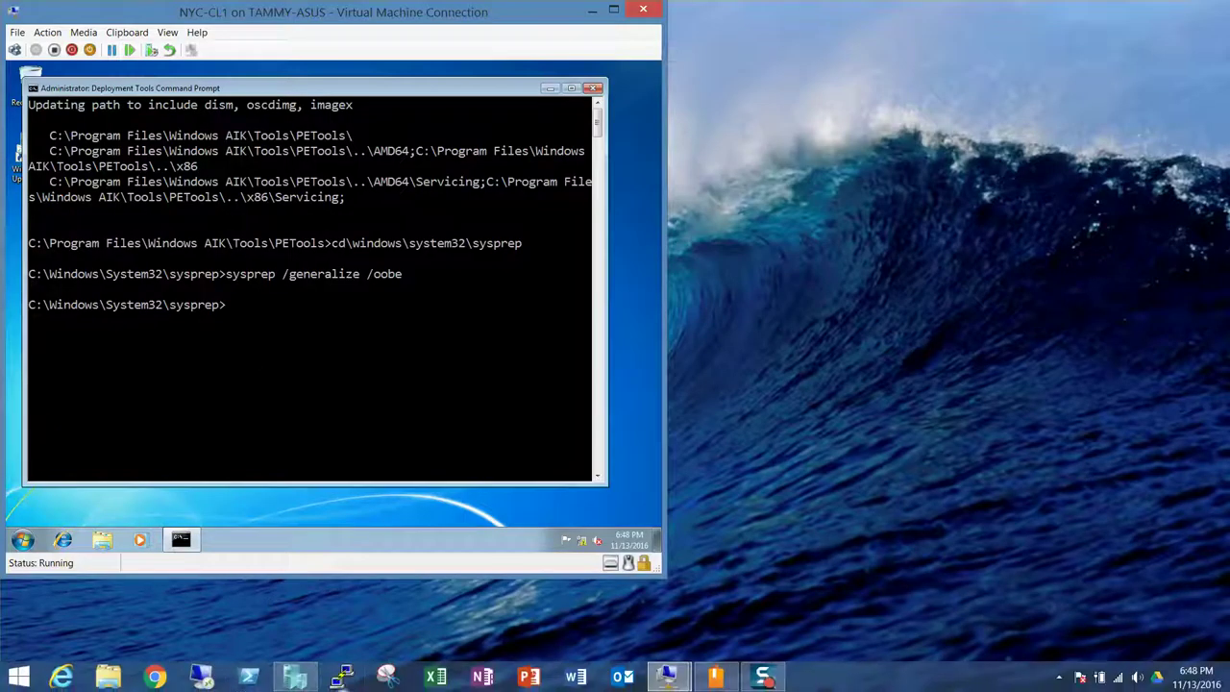
left_click(298, 678)
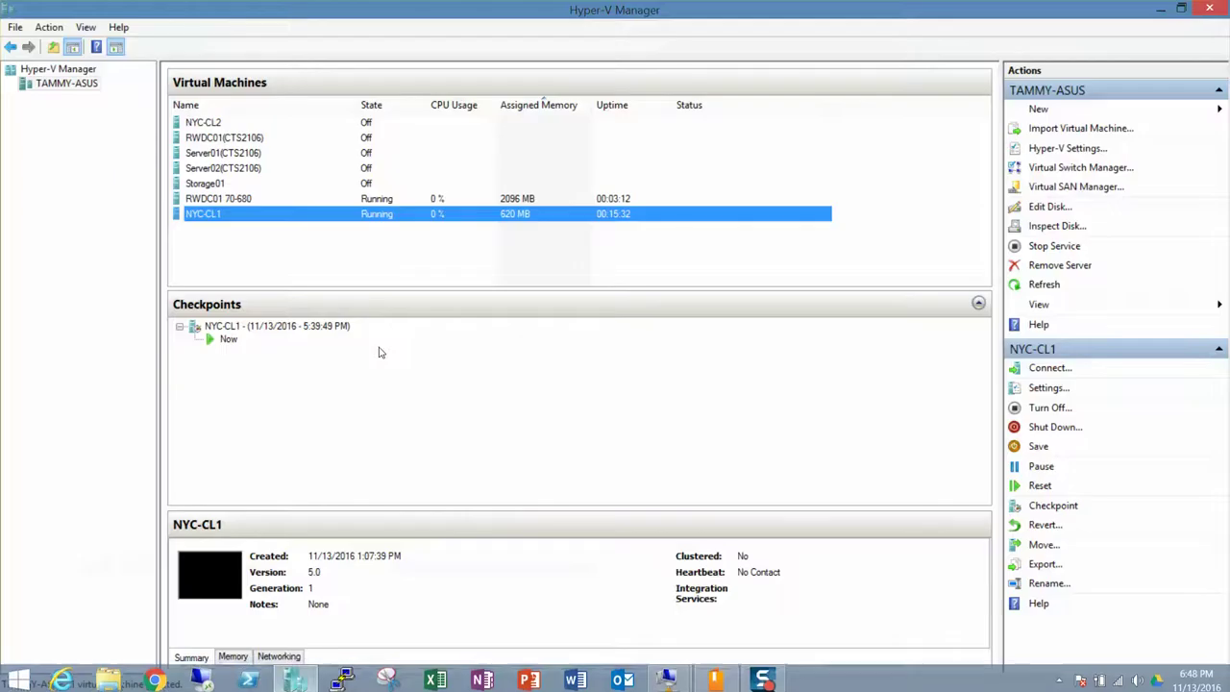
double_click(224, 123)
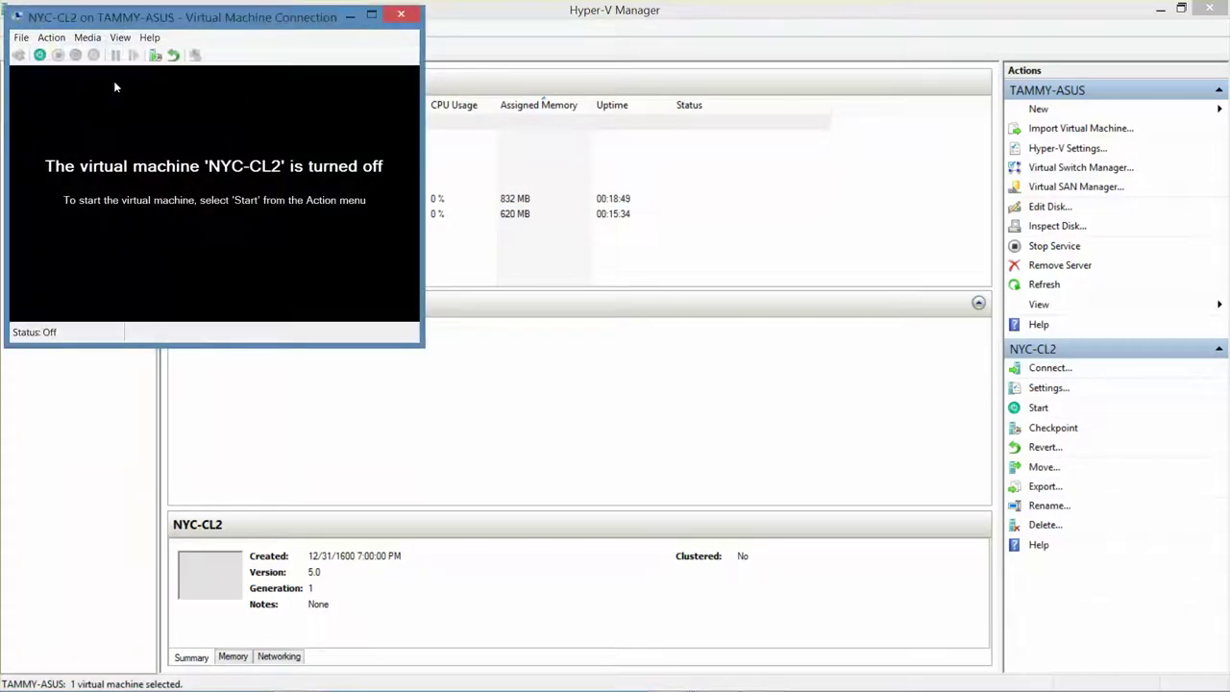
left_click(39, 55)
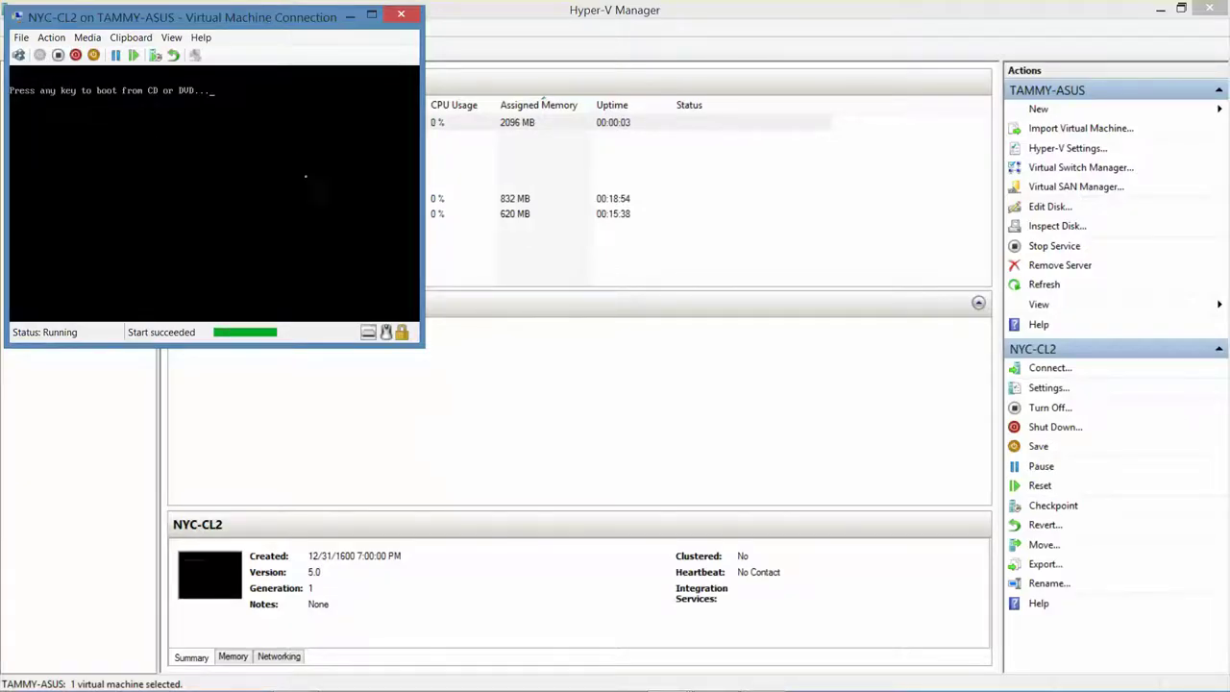
- Eject the Windows 7 ISO from the DVD drive of NYC-CL2
left_click(86, 38)
mouse_move(97, 56)
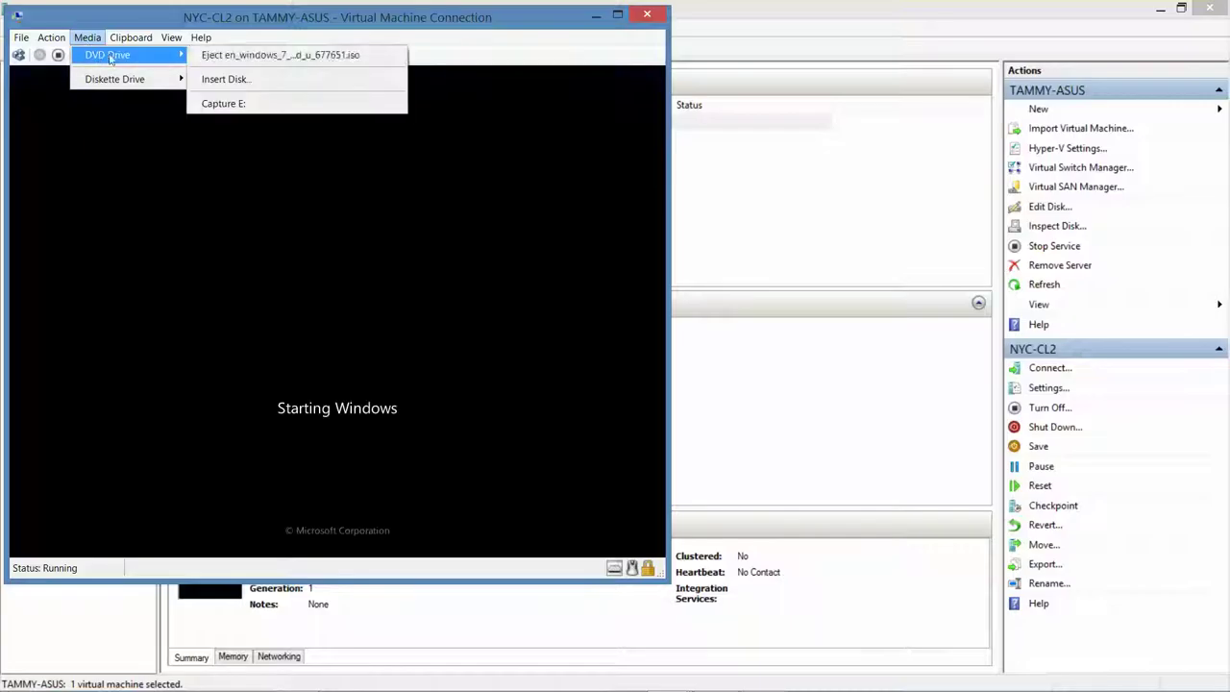
left_click(270, 60)
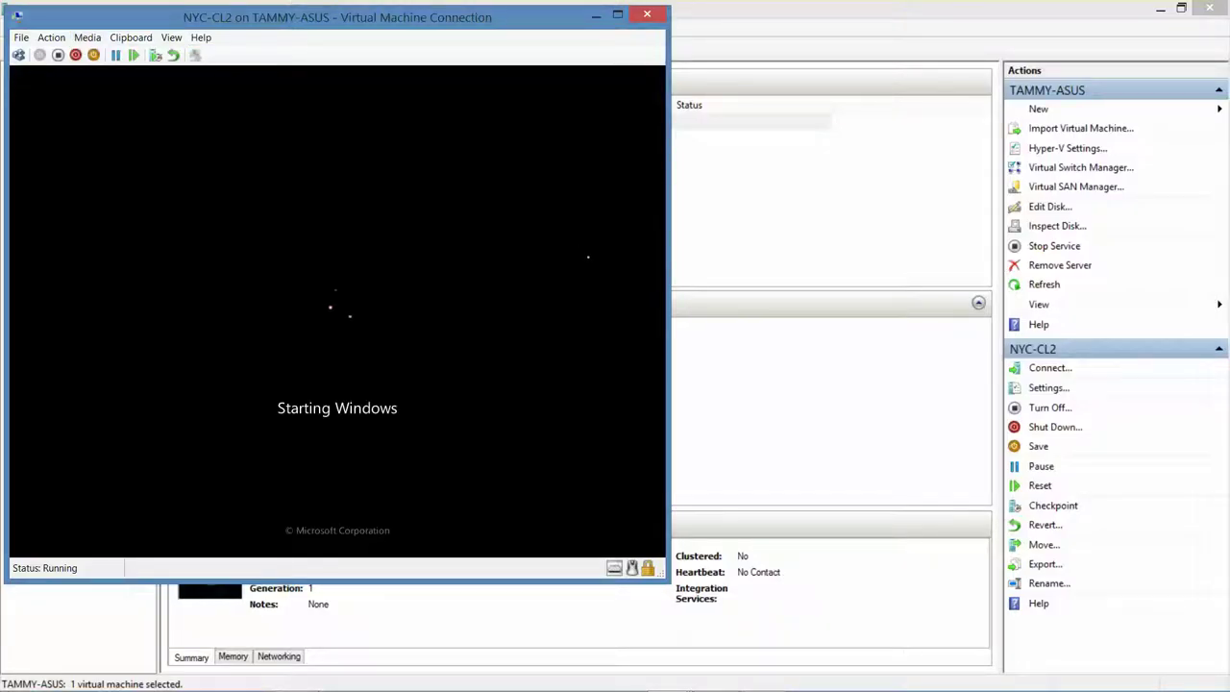
- Minimize Hyper-V Manager and place the NYC-CL2 window beside the NYC-CL1 window
left_click(1161, 12)
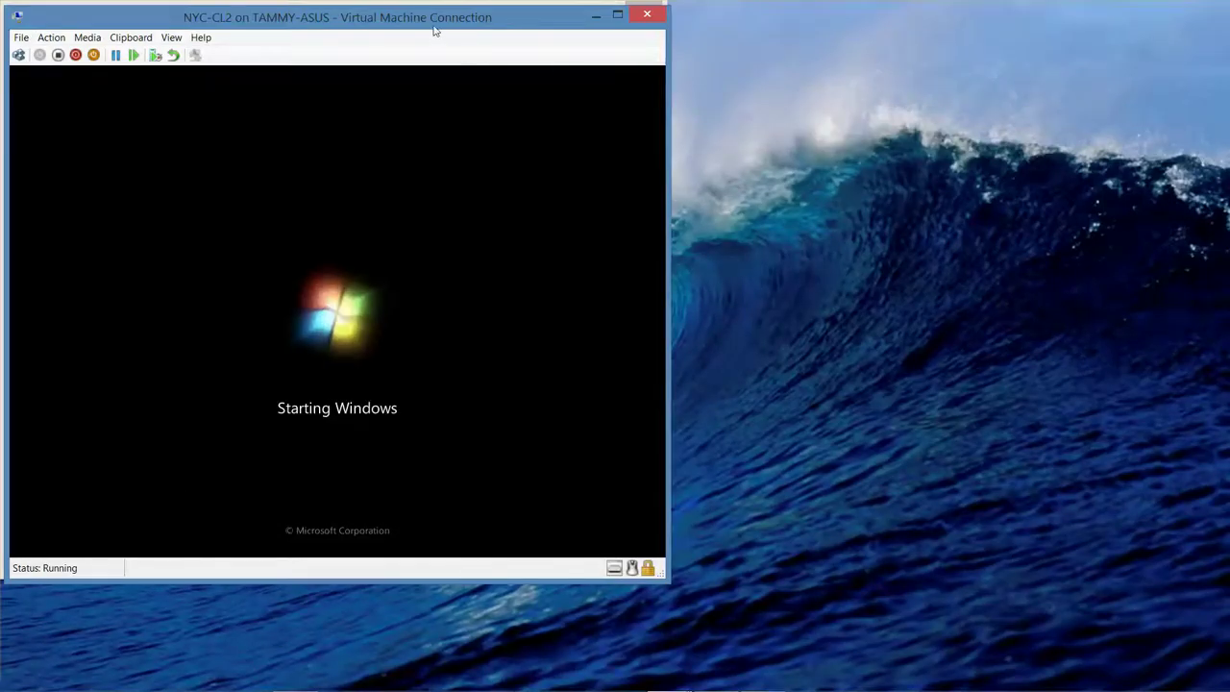
left_click_drag(434, 30, 981, 32)
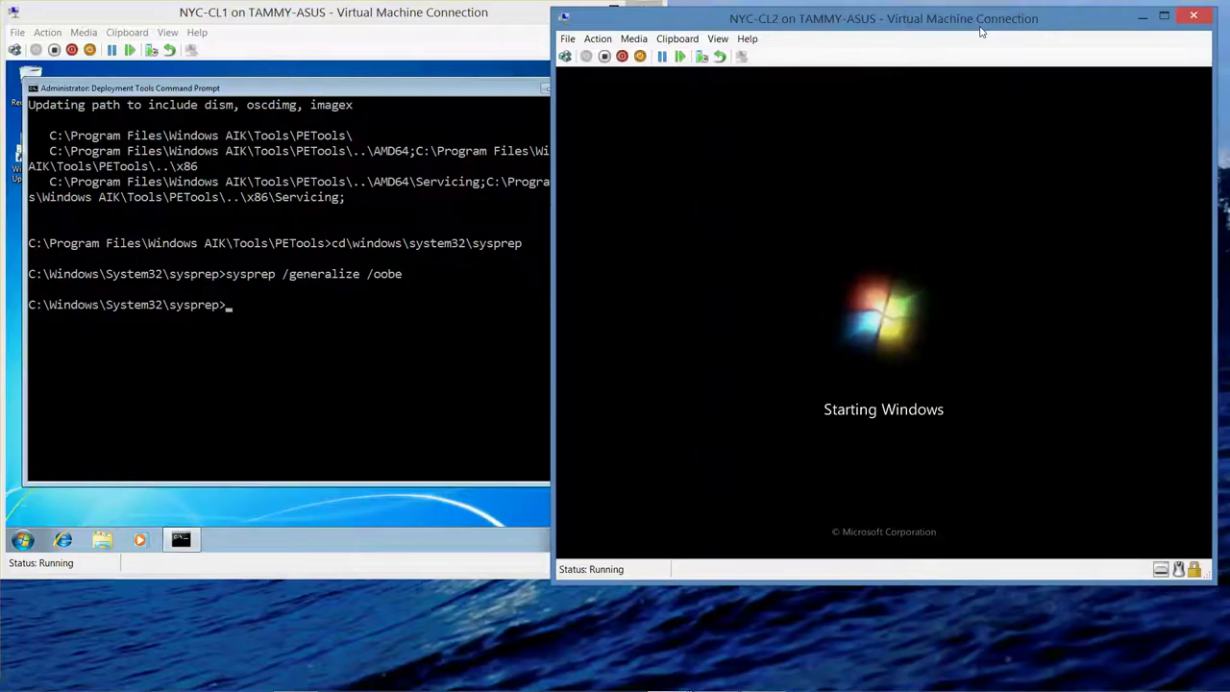
mouse_move(837, 687)
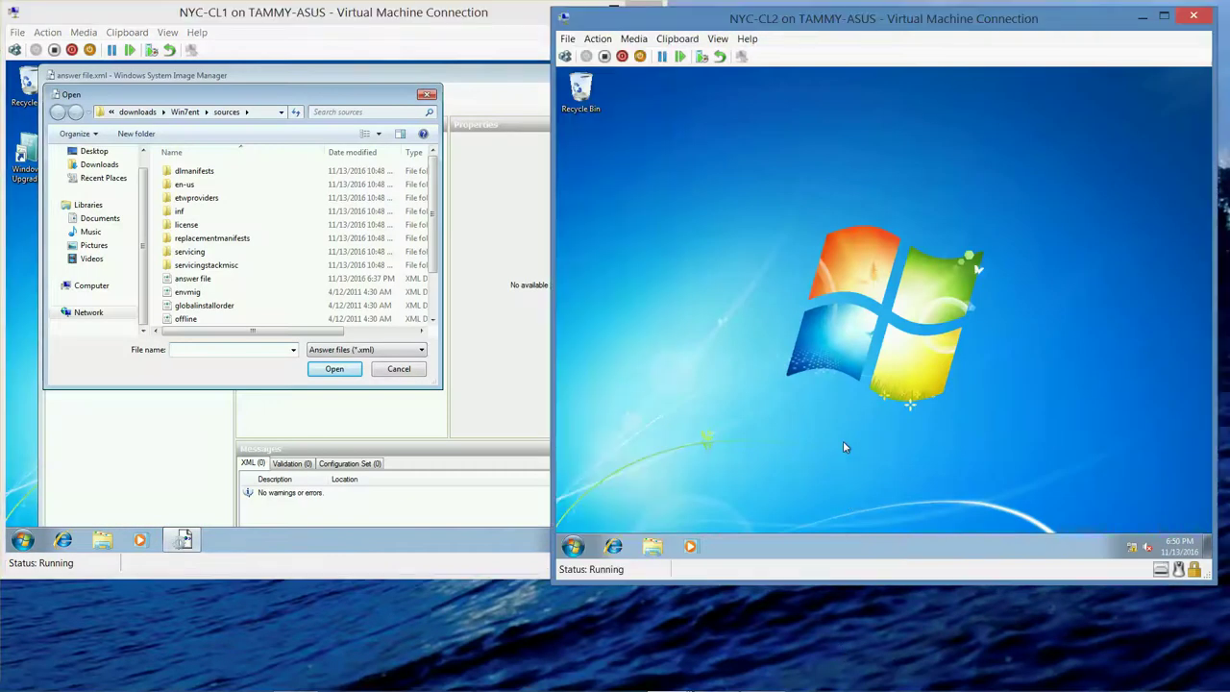
- Open Local Disk (C:) in Windows Explorer on NYC-CL2
left_click(661, 546)
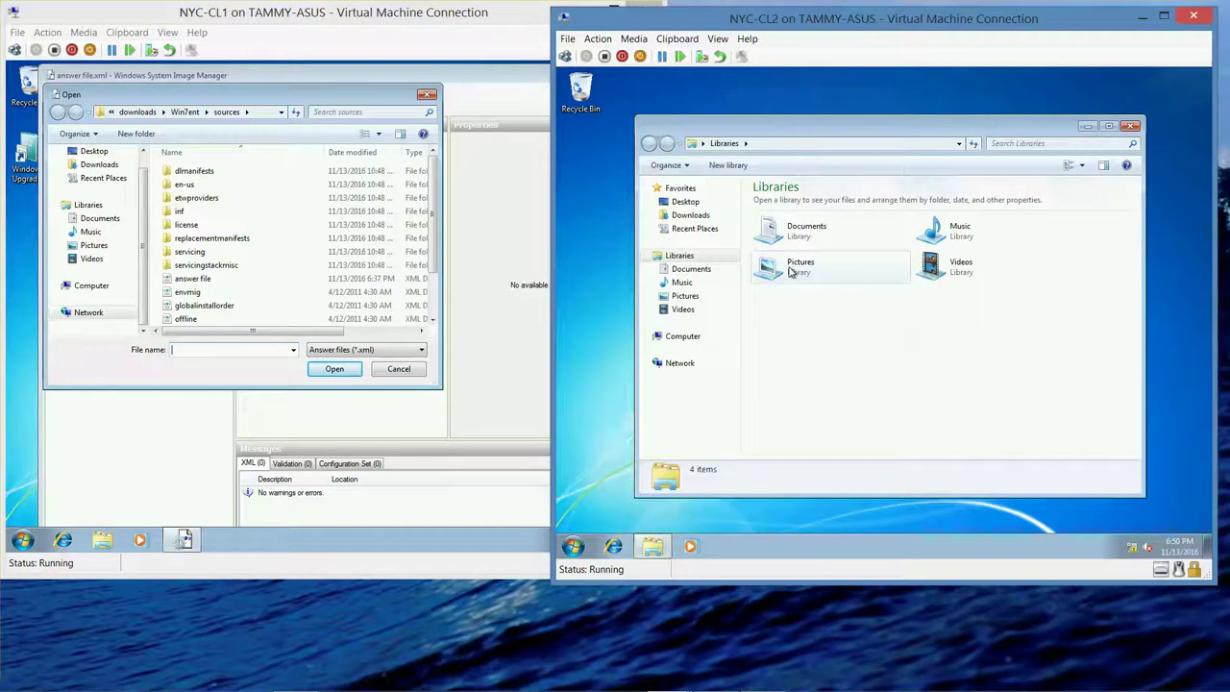
left_click(684, 337)
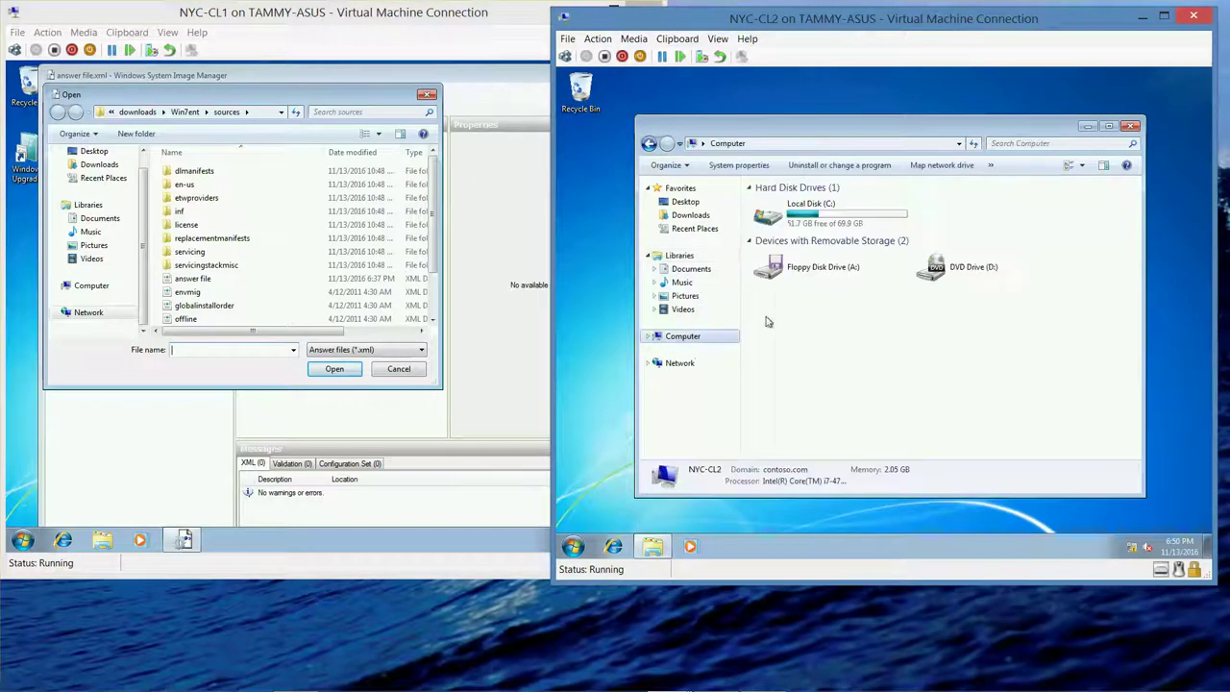
double_click(851, 215)
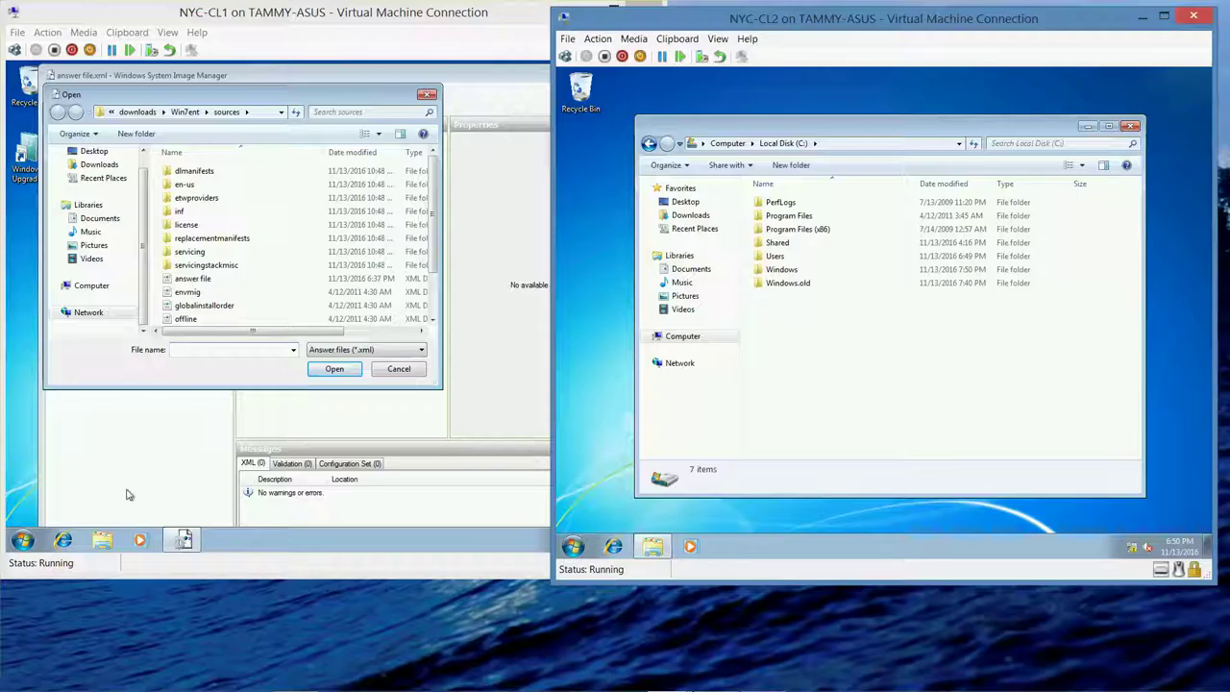
- Check the folders on Local Disk (C:) of NYC-CL1, and close the Explorer window
left_click(102, 540)
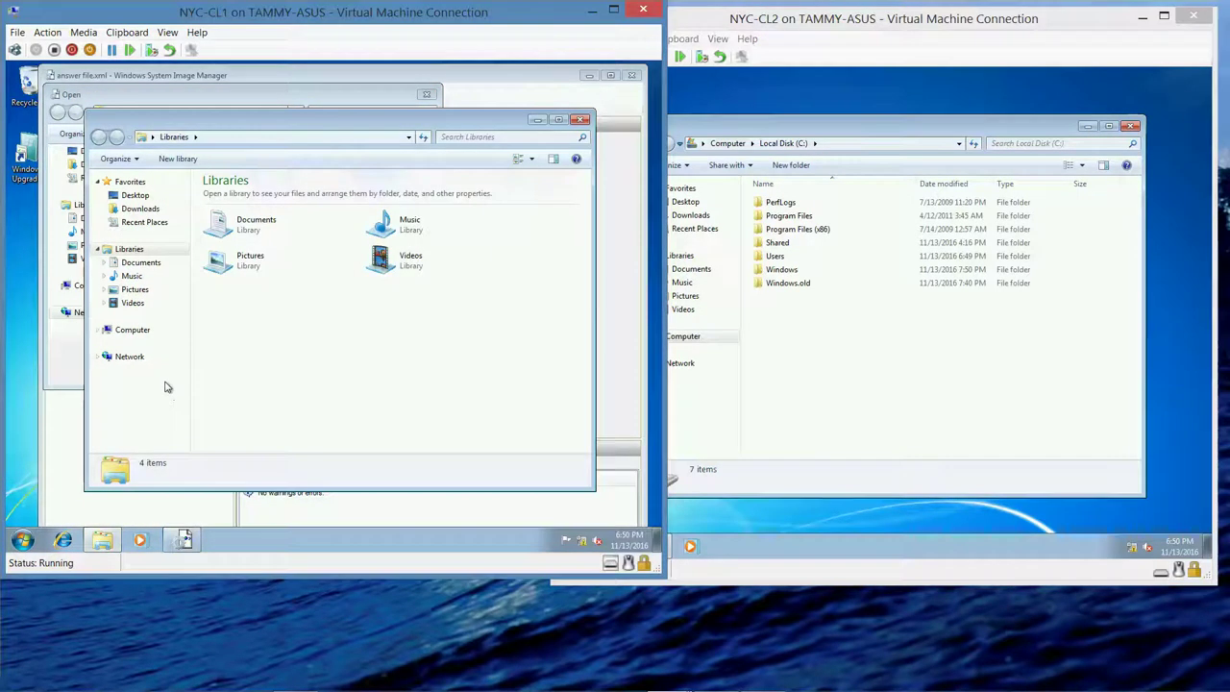
left_click(140, 332)
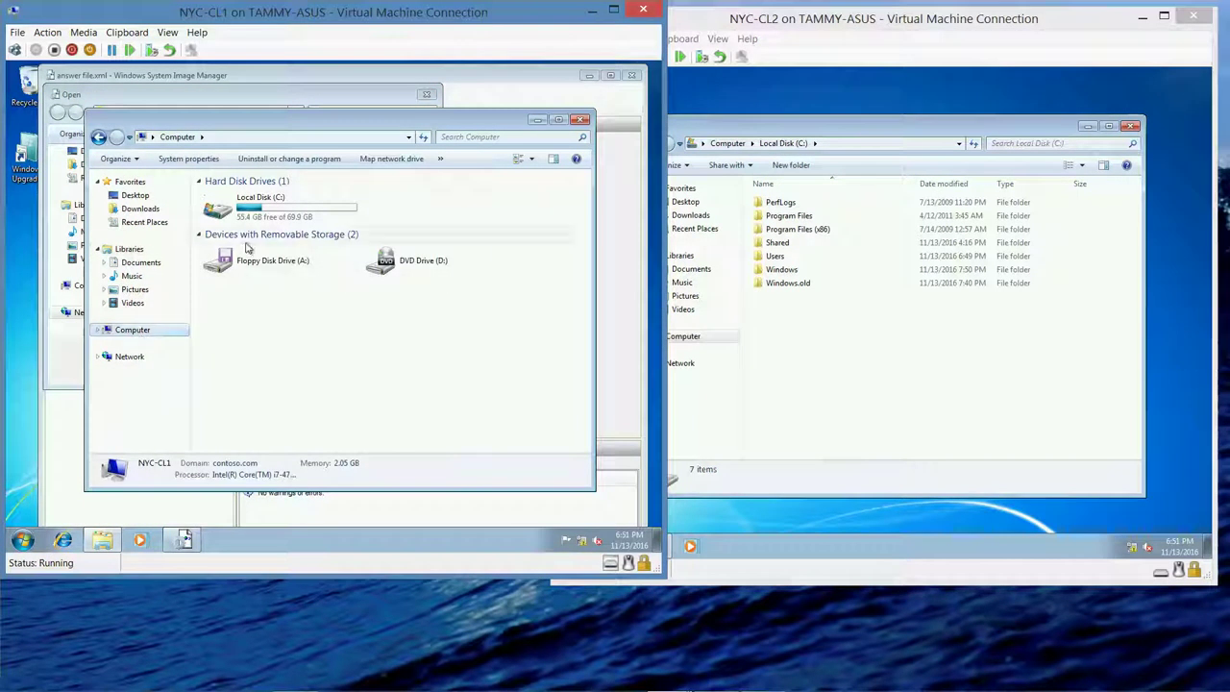
double_click(276, 213)
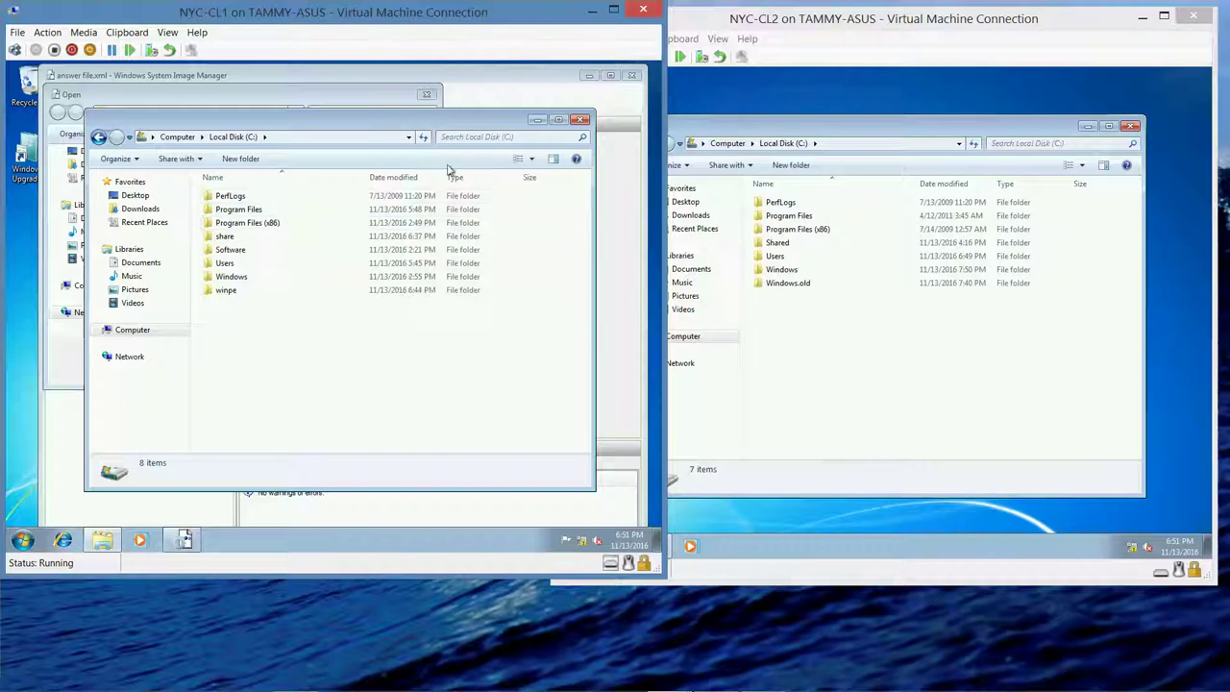
left_click(581, 119)
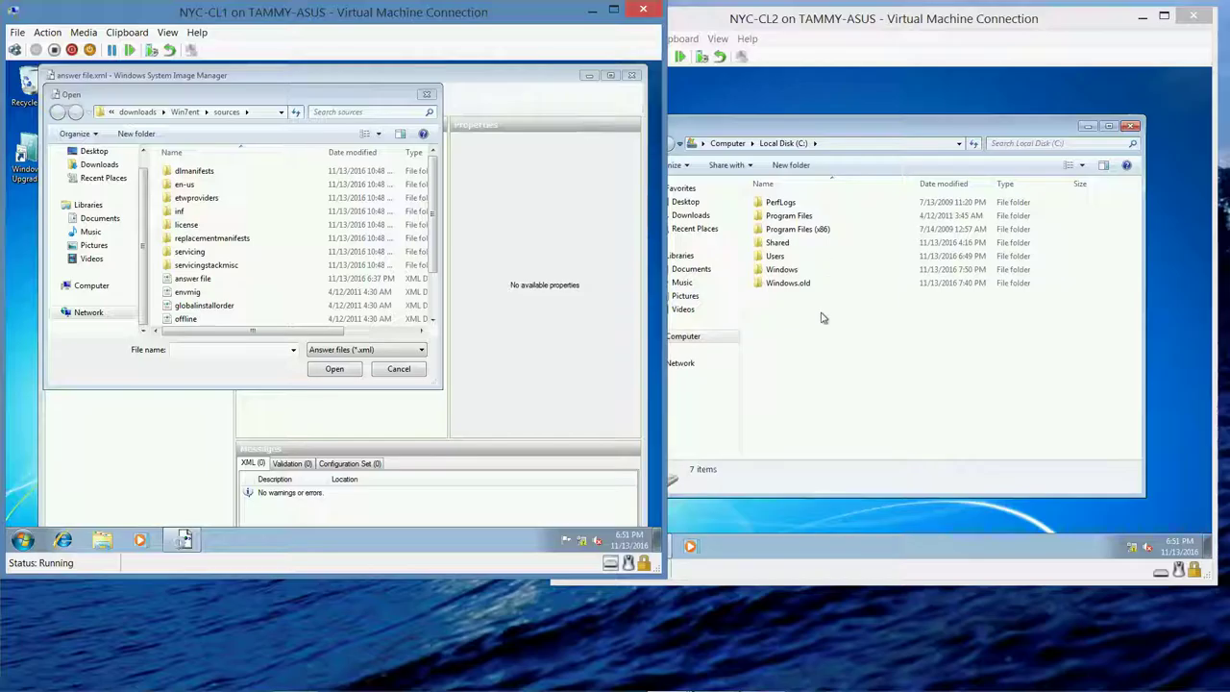
- Create a folder named downloads on Local Disk (C:) of NYC-CL2
left_click(834, 347)
right_click(834, 347)
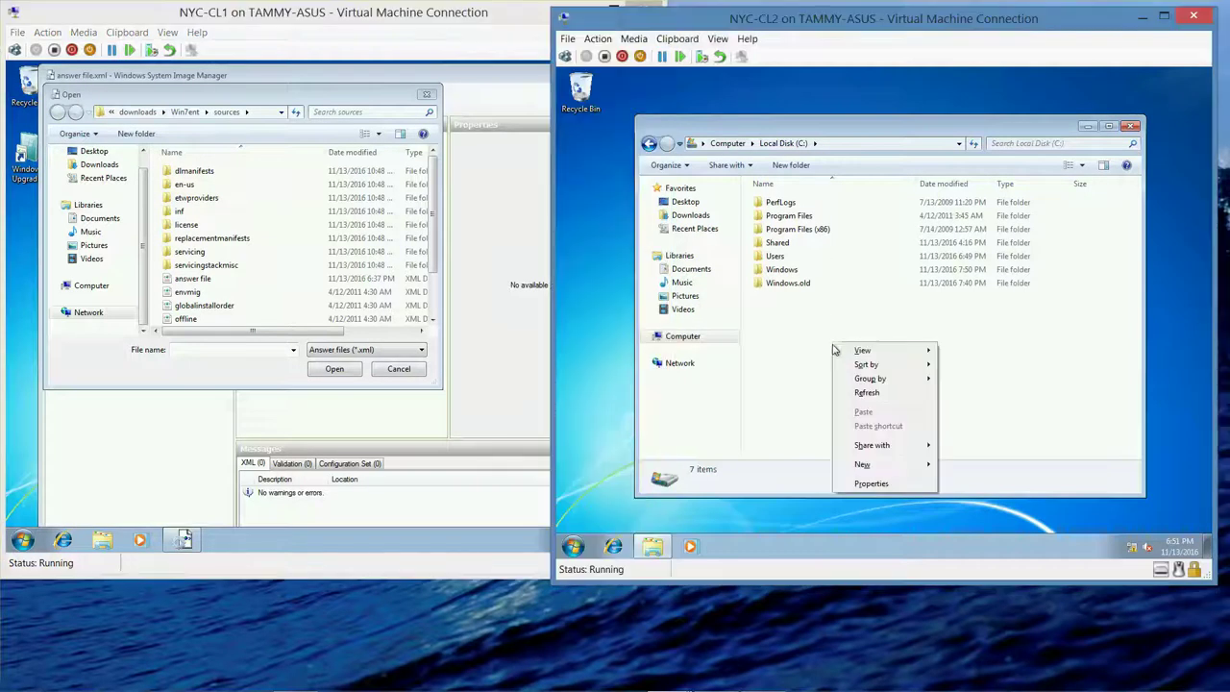
mouse_move(885, 466)
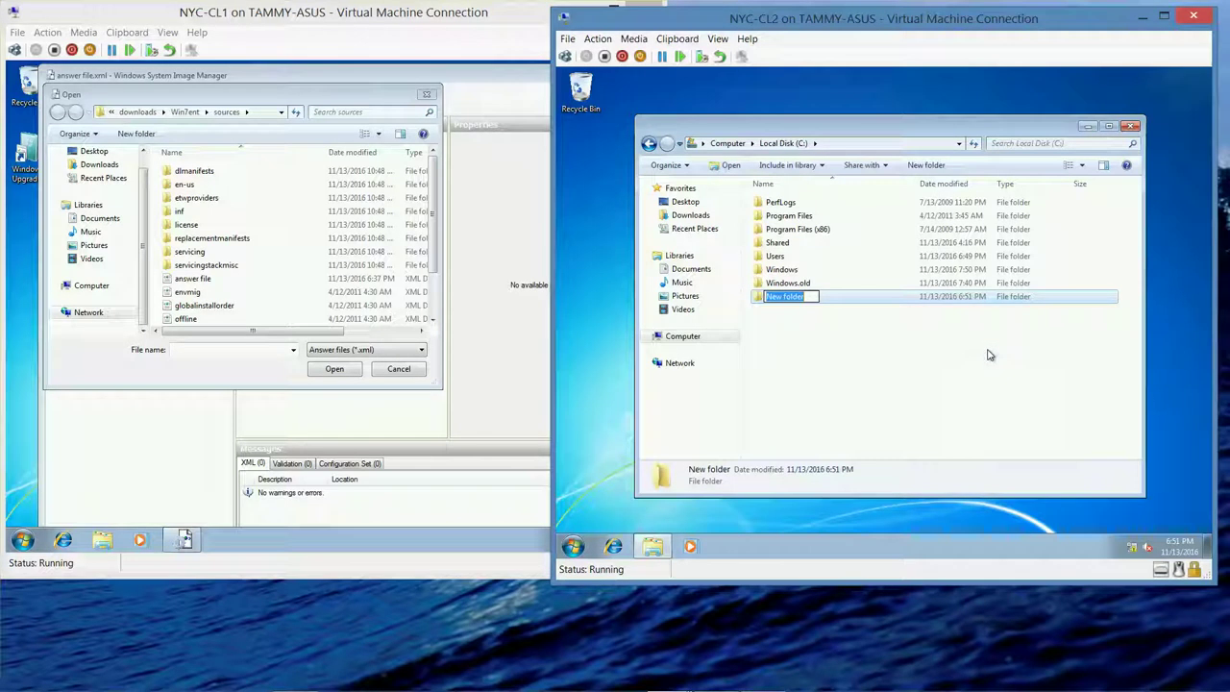
type("Down")
key("BackSpace")
key("BackSpace")
key("BackSpace")
type("ownloads")
key("Return")
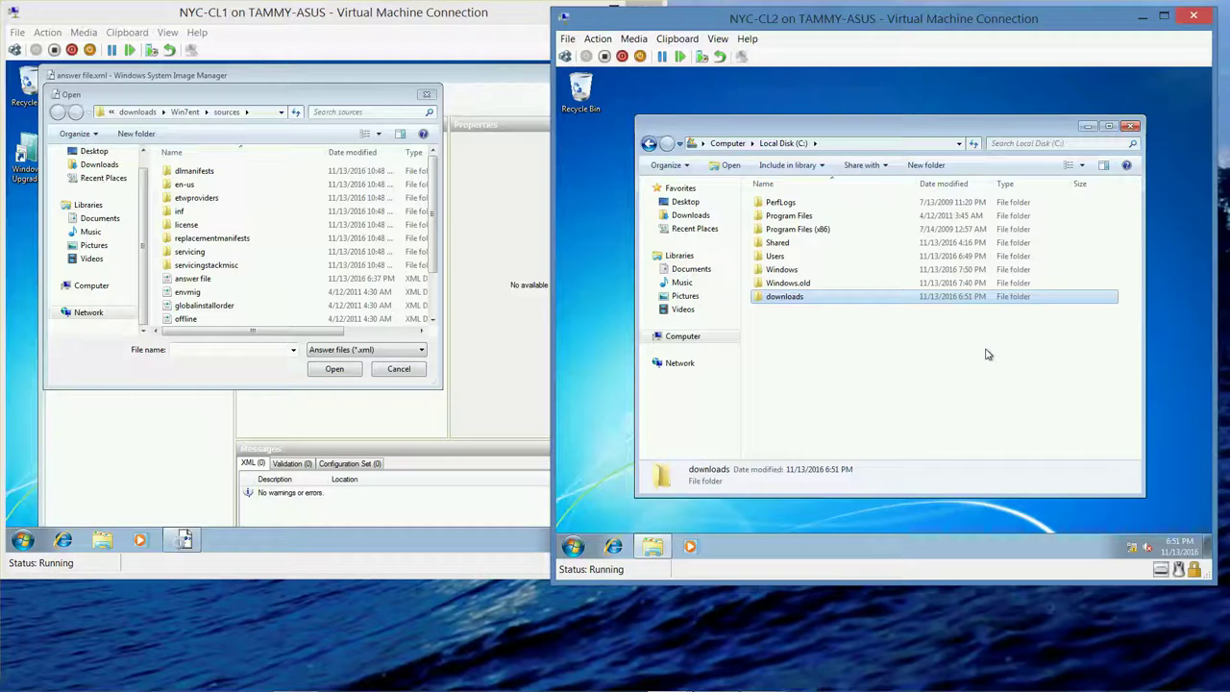
- Create a folder named Win7Ent inside the downloads folder on Local Disk (C:) of NYC-CL2
double_click(794, 300)
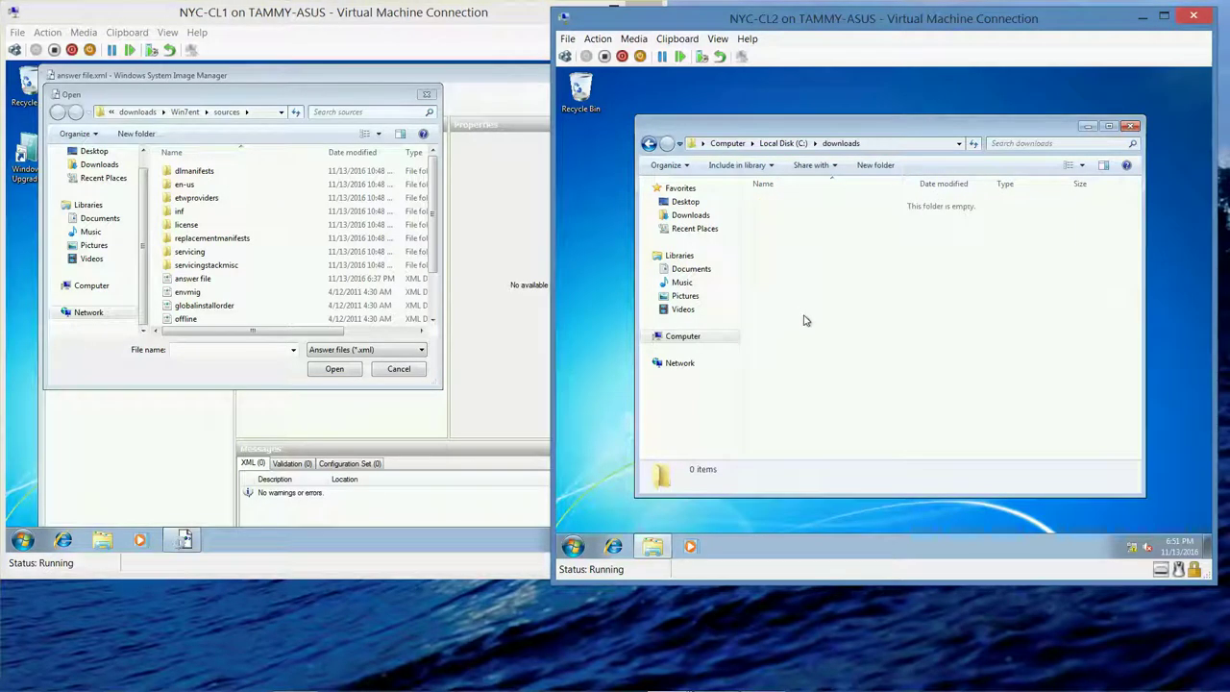
right_click(805, 321)
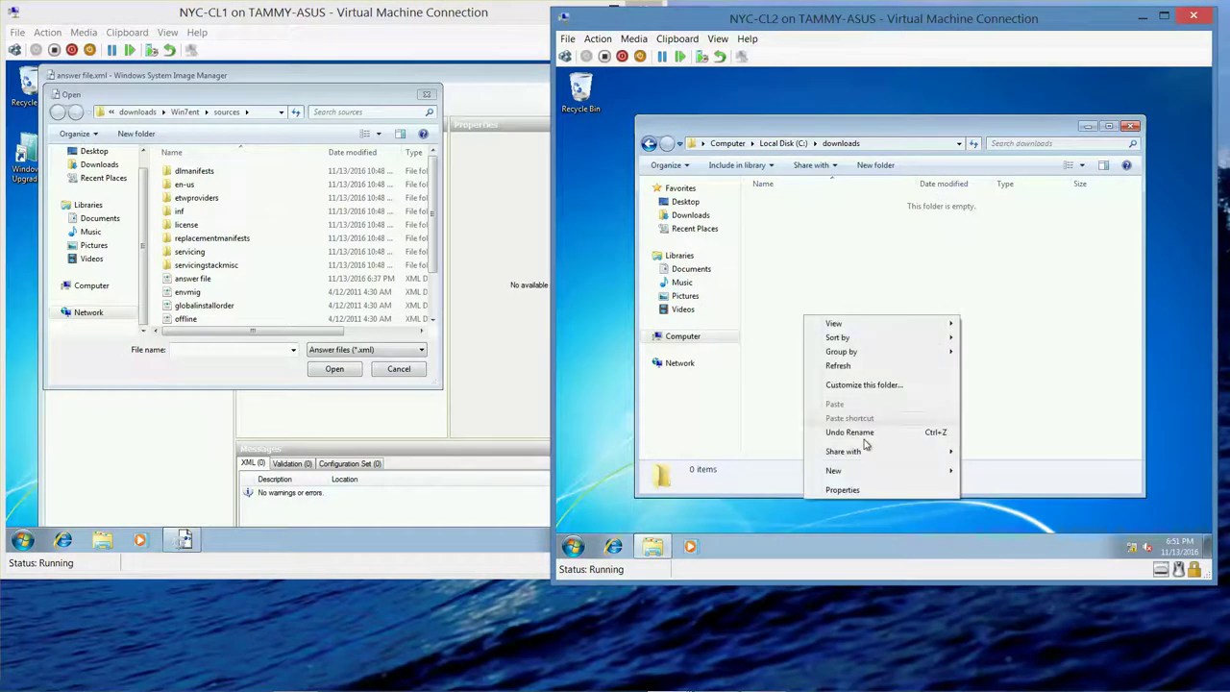
mouse_move(876, 472)
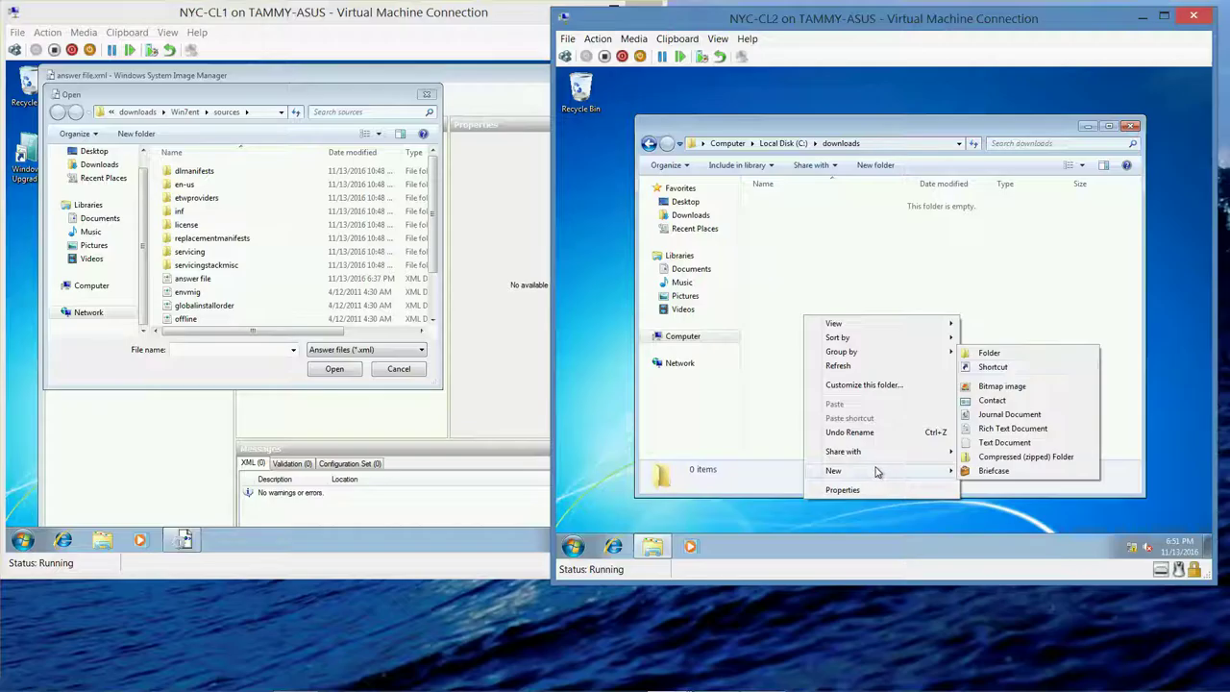
left_click(1004, 357)
type("Wi")
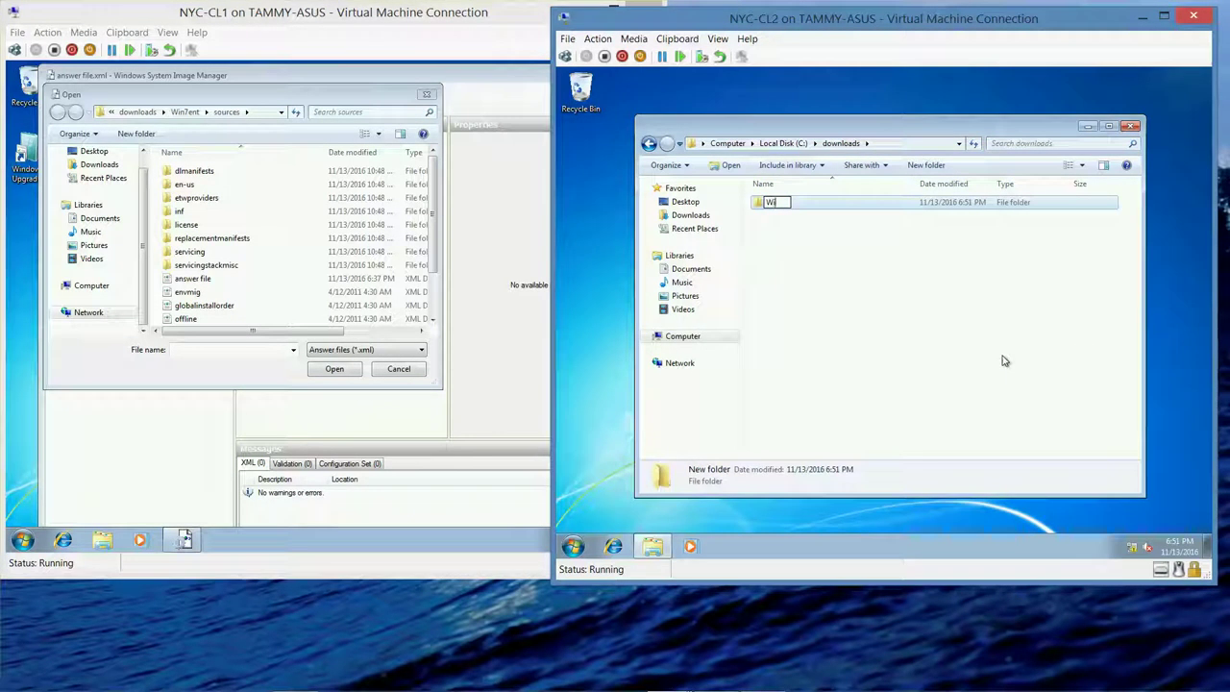
type("n7Ent")
key("Return")
- Create a second folder named Win7AIK in the downloads folder on NYC-CL2
right_click(873, 275)
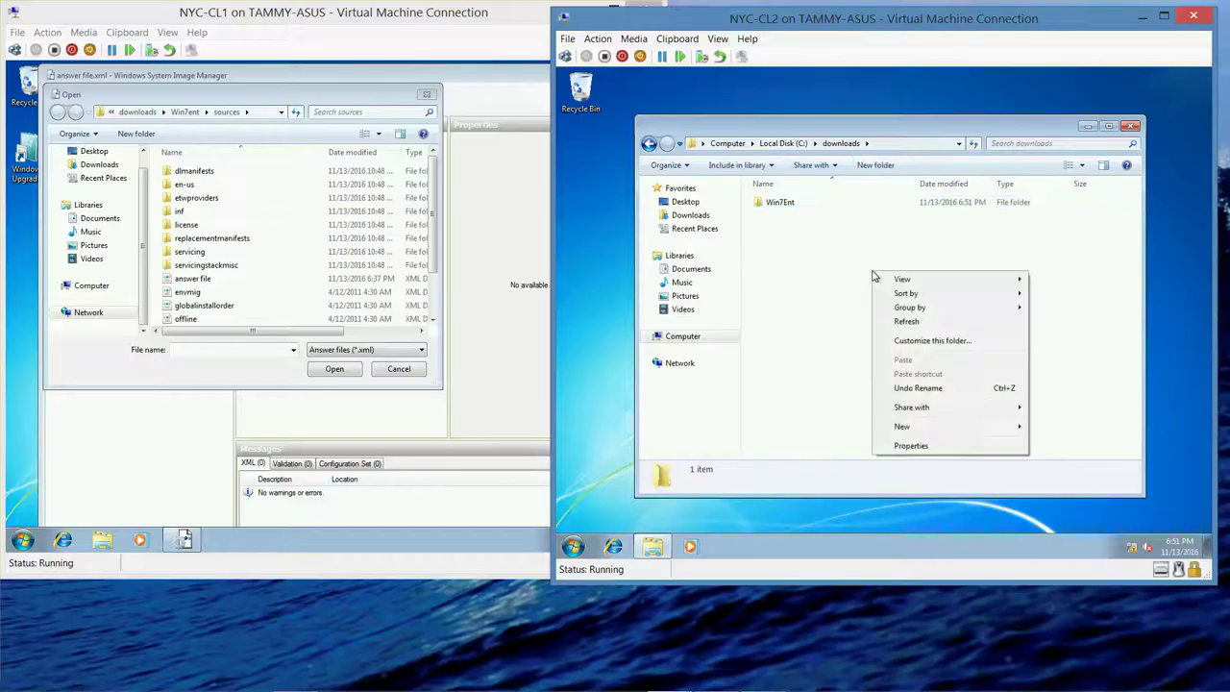
mouse_move(985, 428)
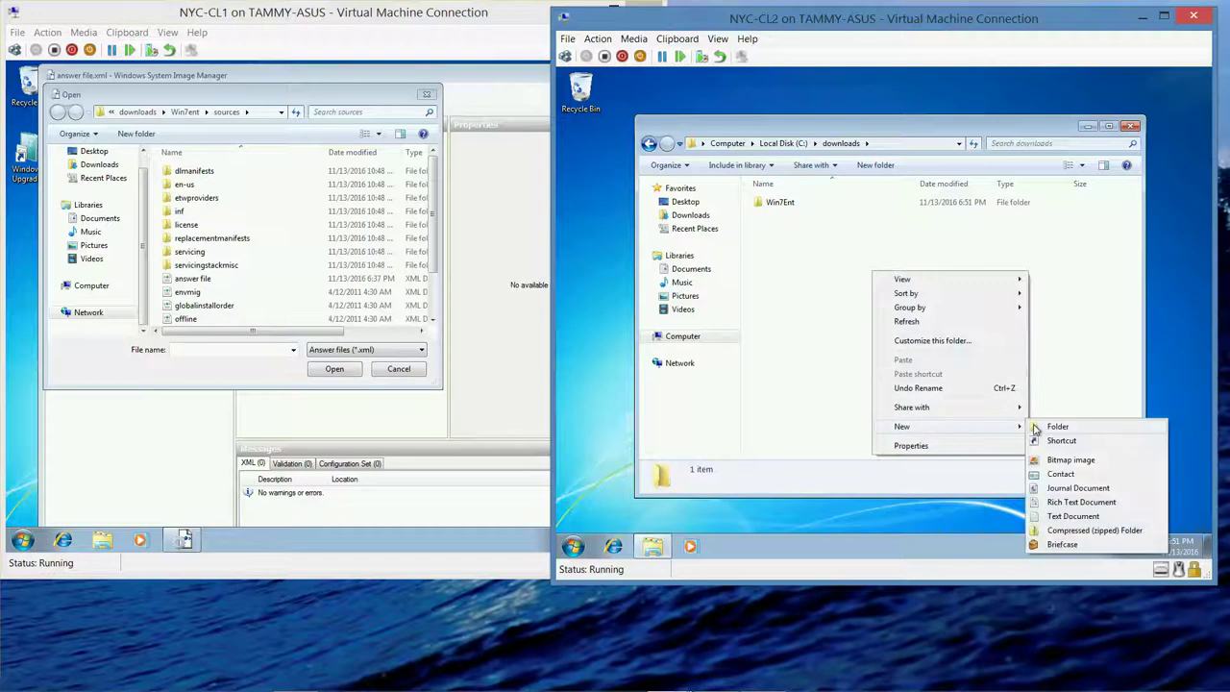
left_click(1036, 428)
type("Win7")
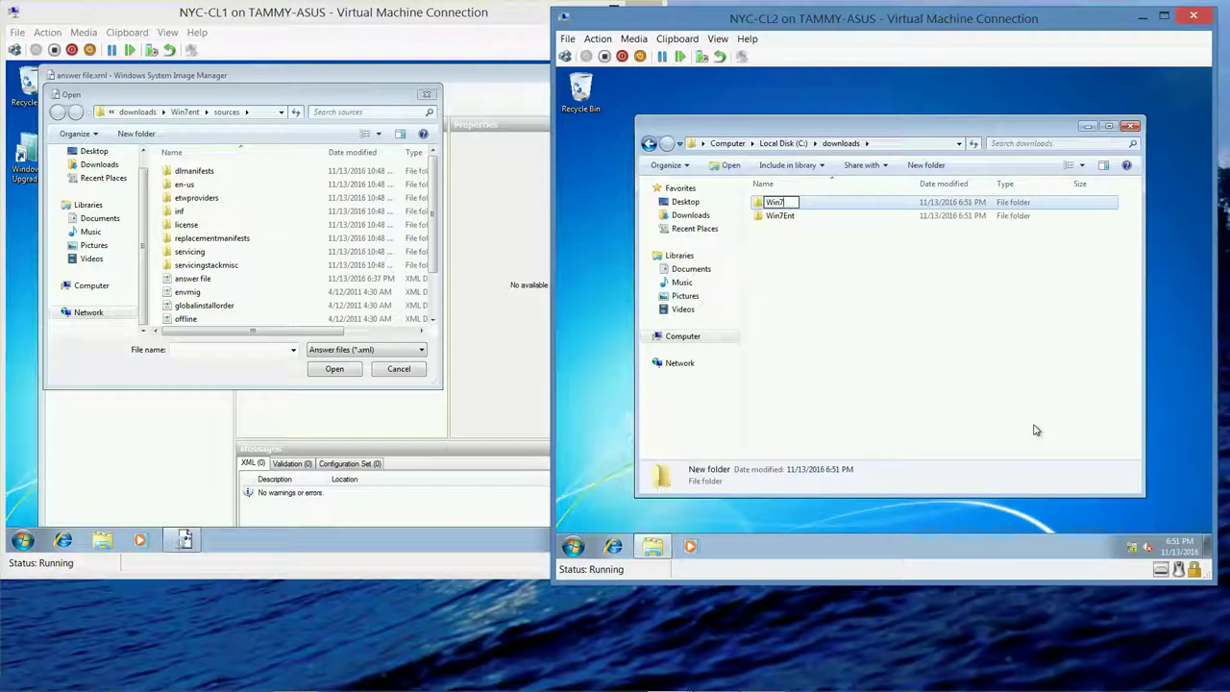
type("AIO")
key("Return")
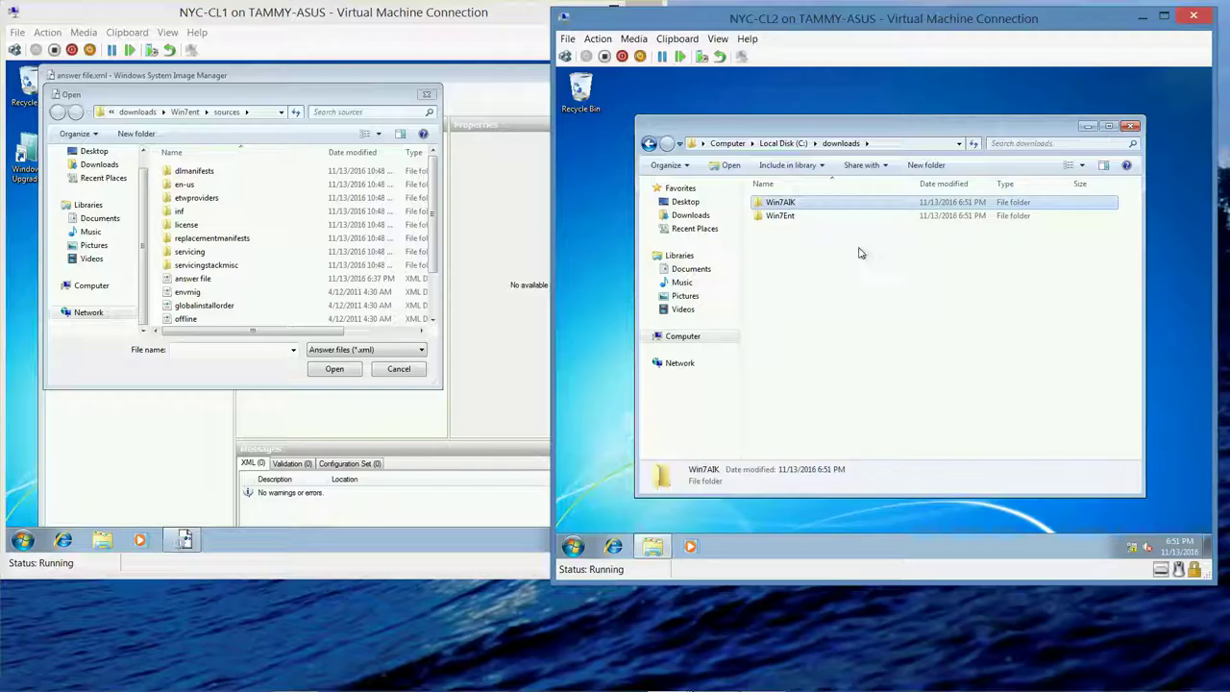
- Share the downloads folder of NYC-CL2 through Advanced Sharing as downloads, allowing Full Control for Everyone
left_click(784, 144)
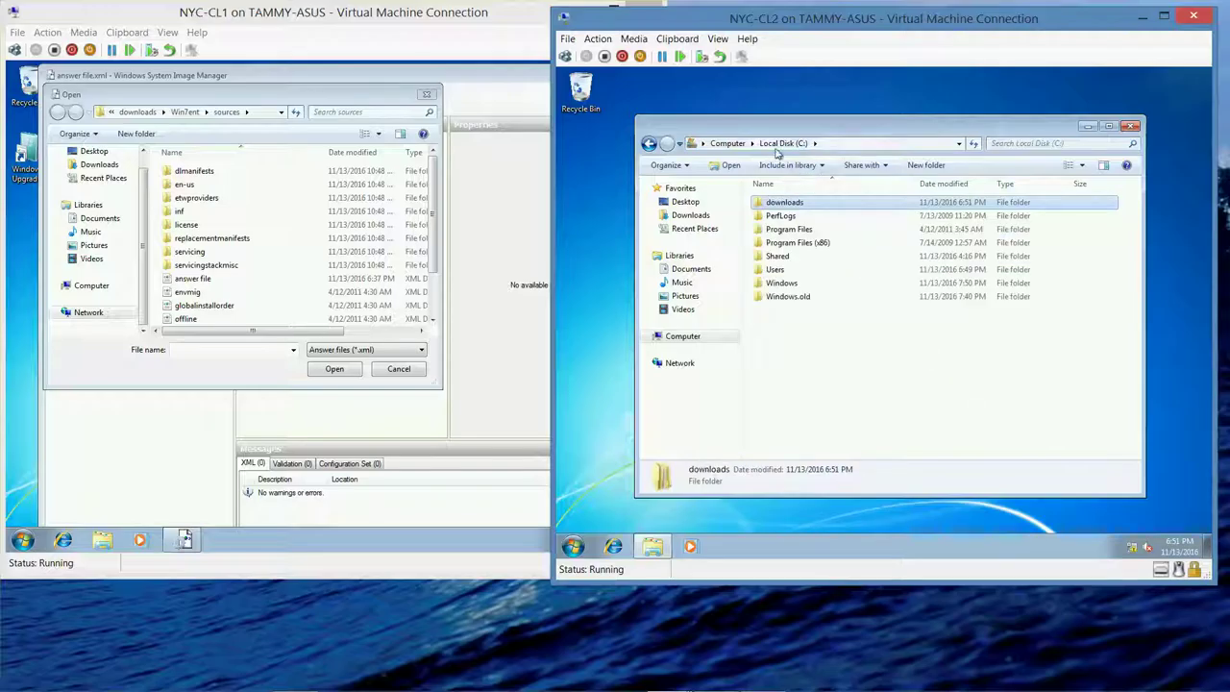
right_click(781, 209)
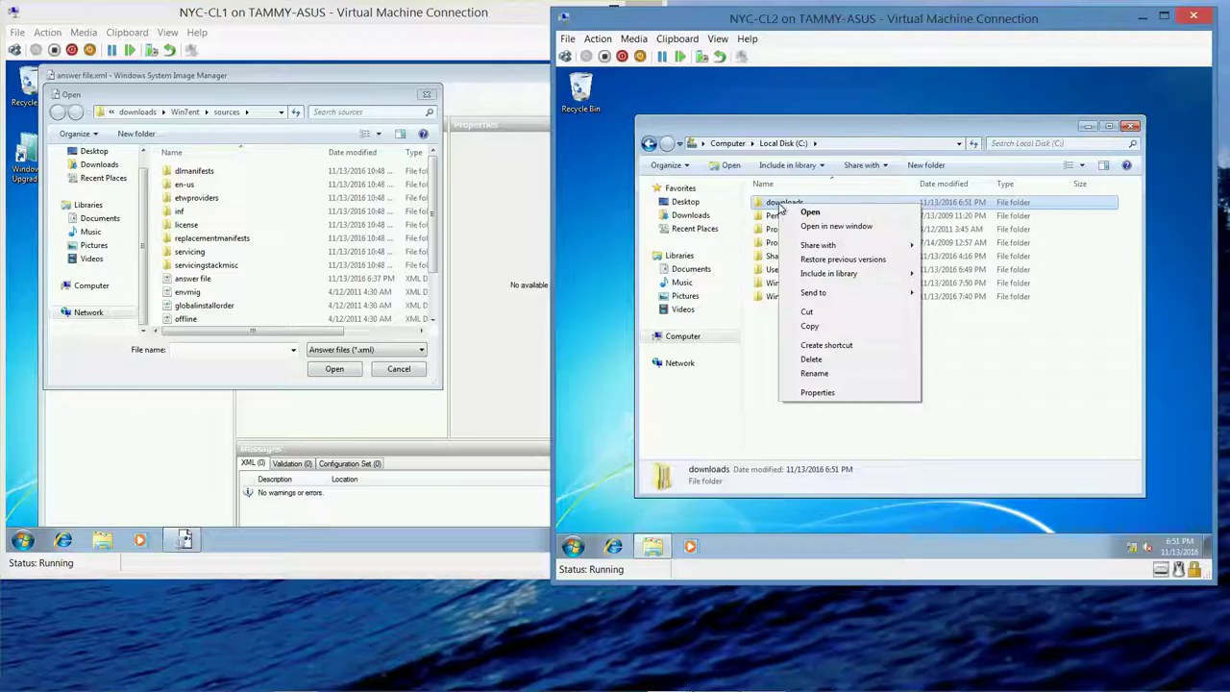
left_click(818, 394)
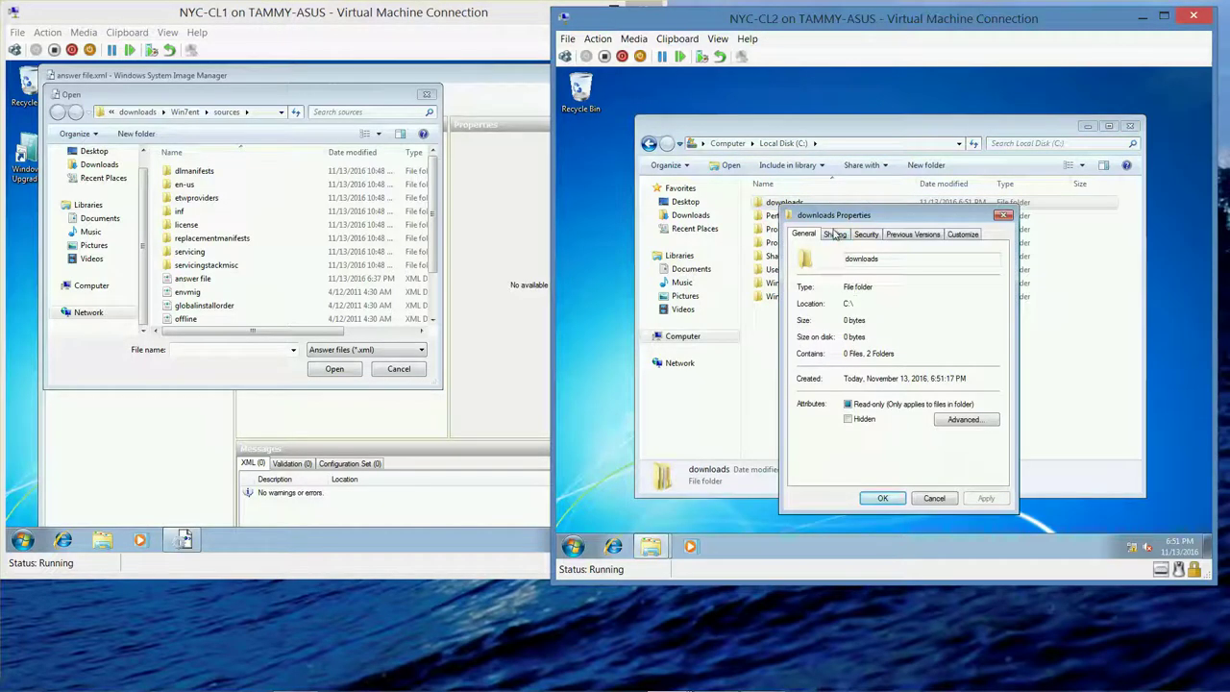
left_click(835, 235)
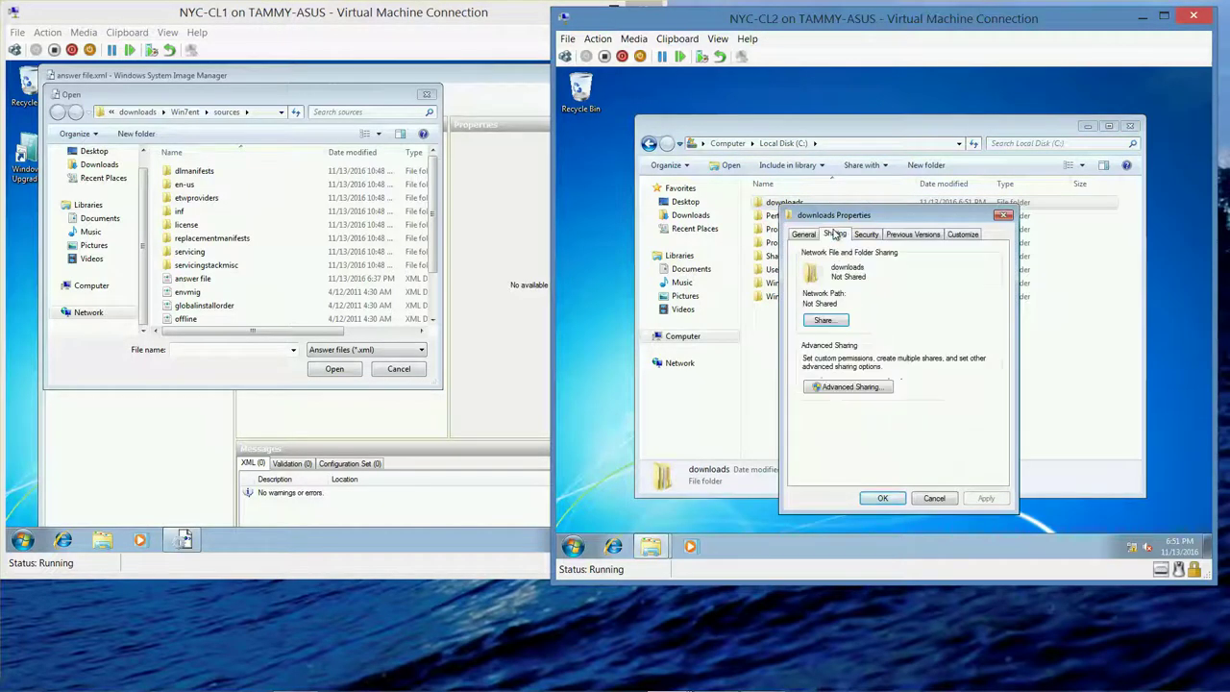
left_click(847, 388)
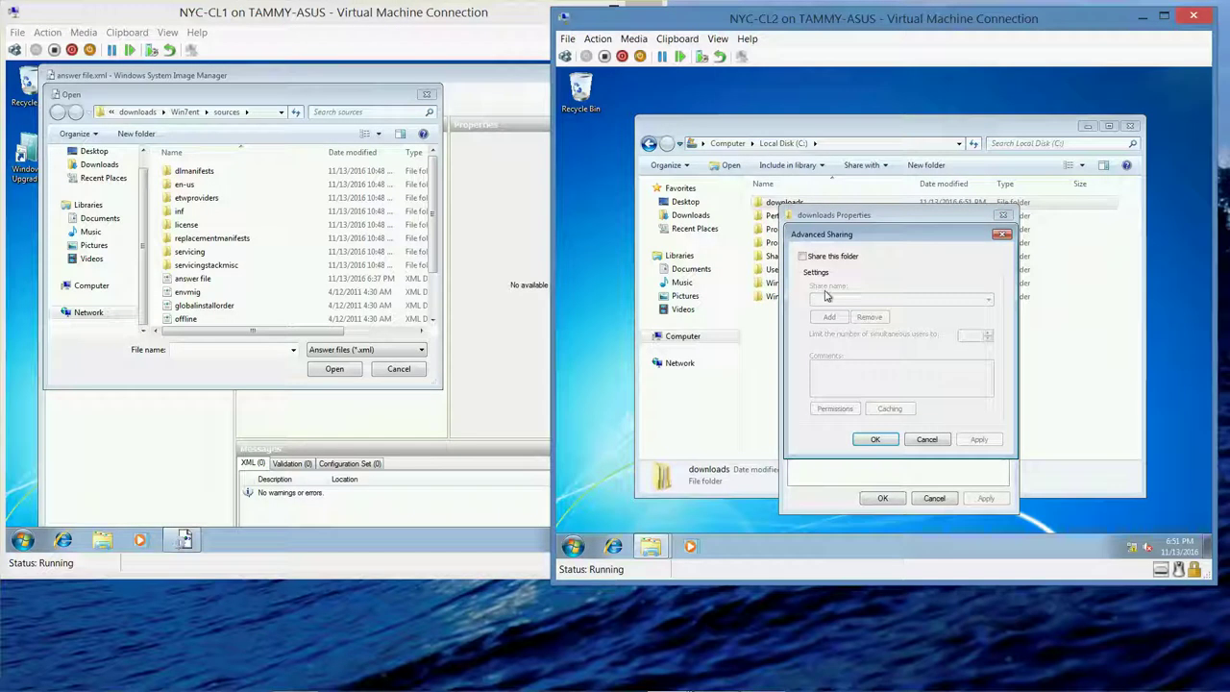
left_click(802, 256)
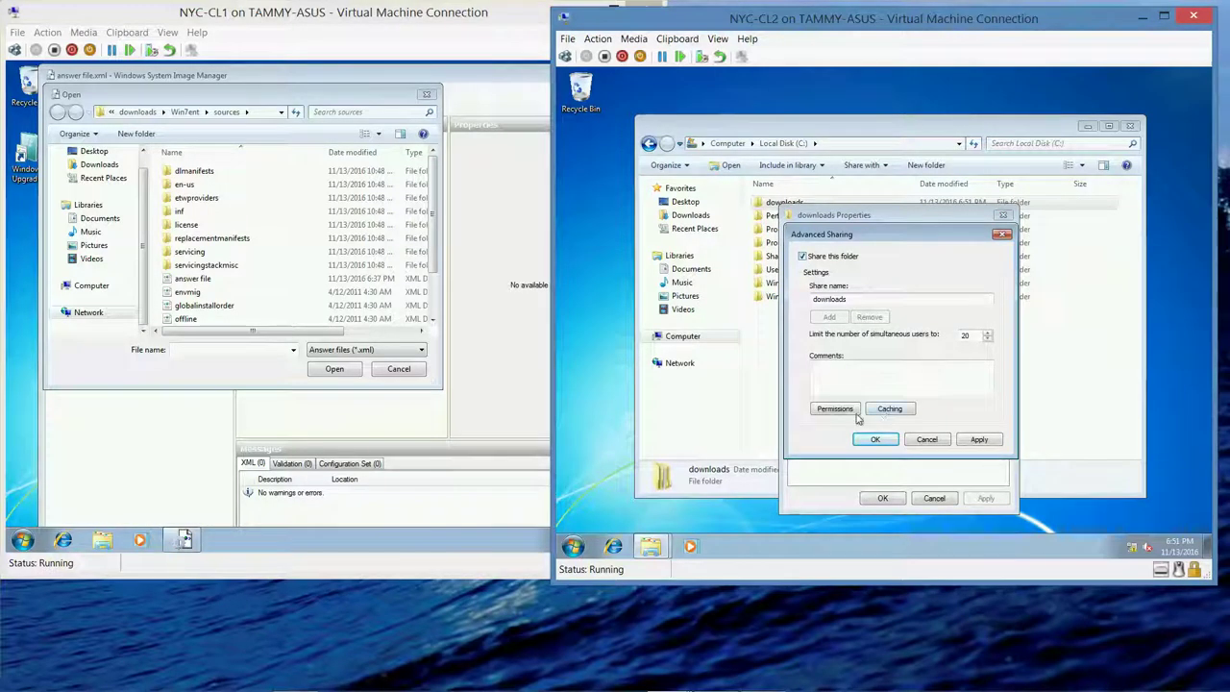
left_click(842, 411)
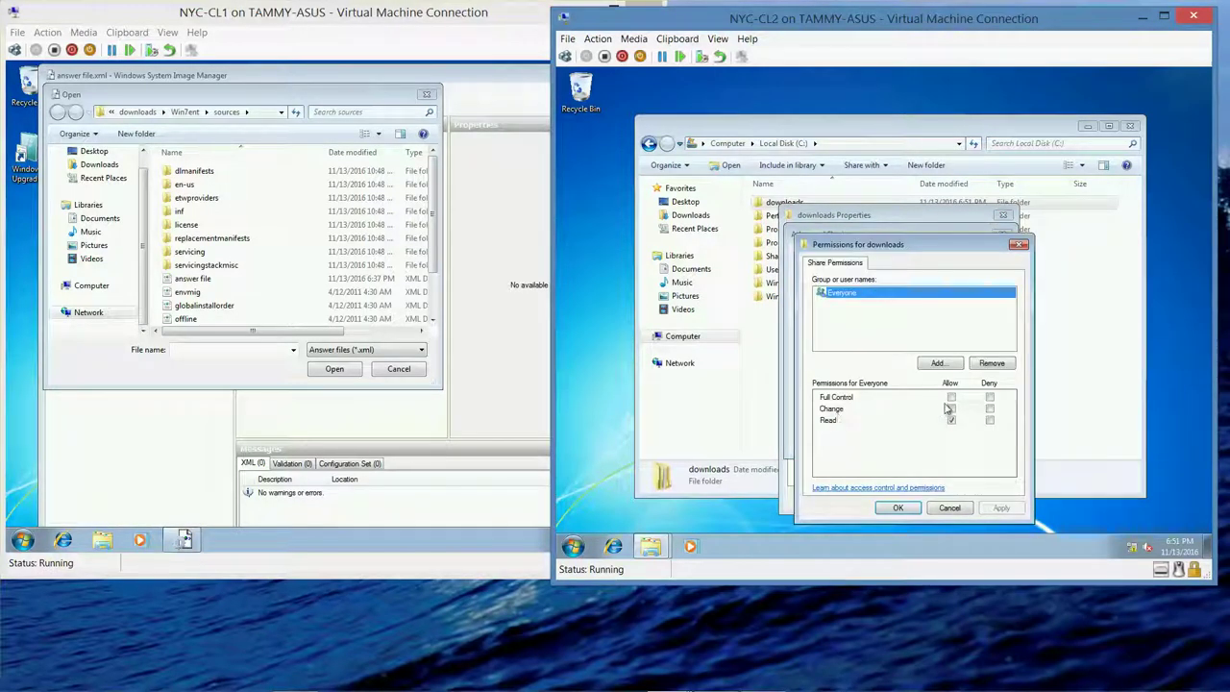
left_click(951, 398)
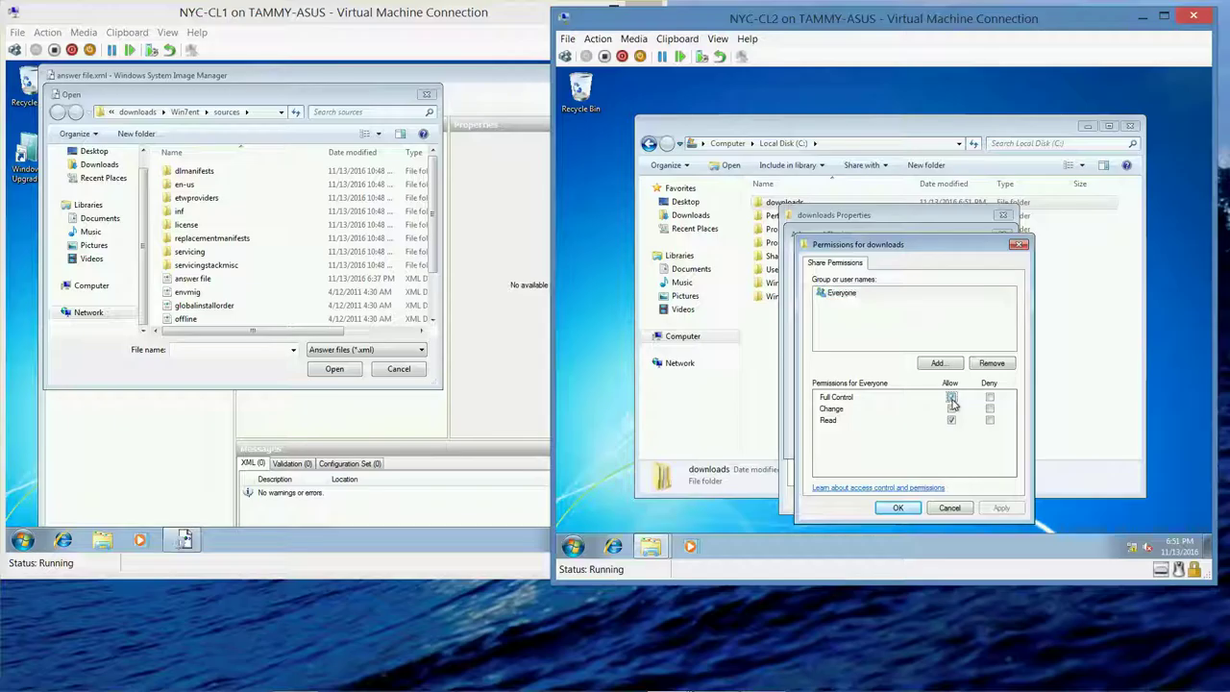
left_click(896, 507)
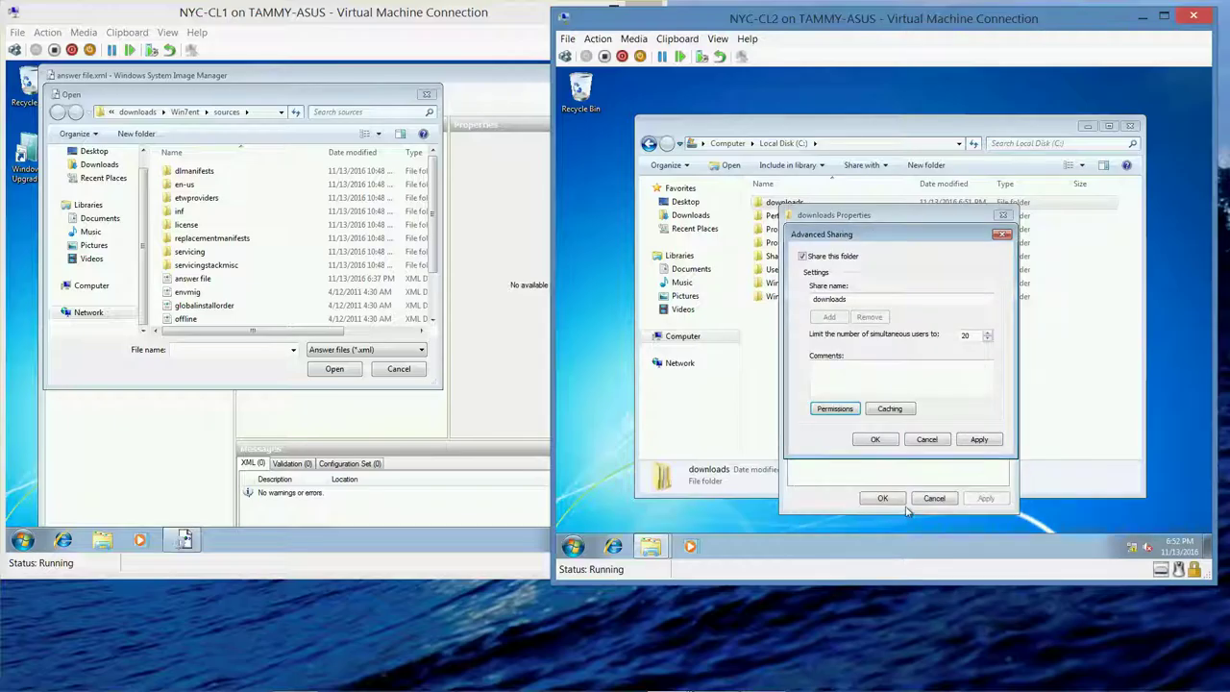
left_click(871, 440)
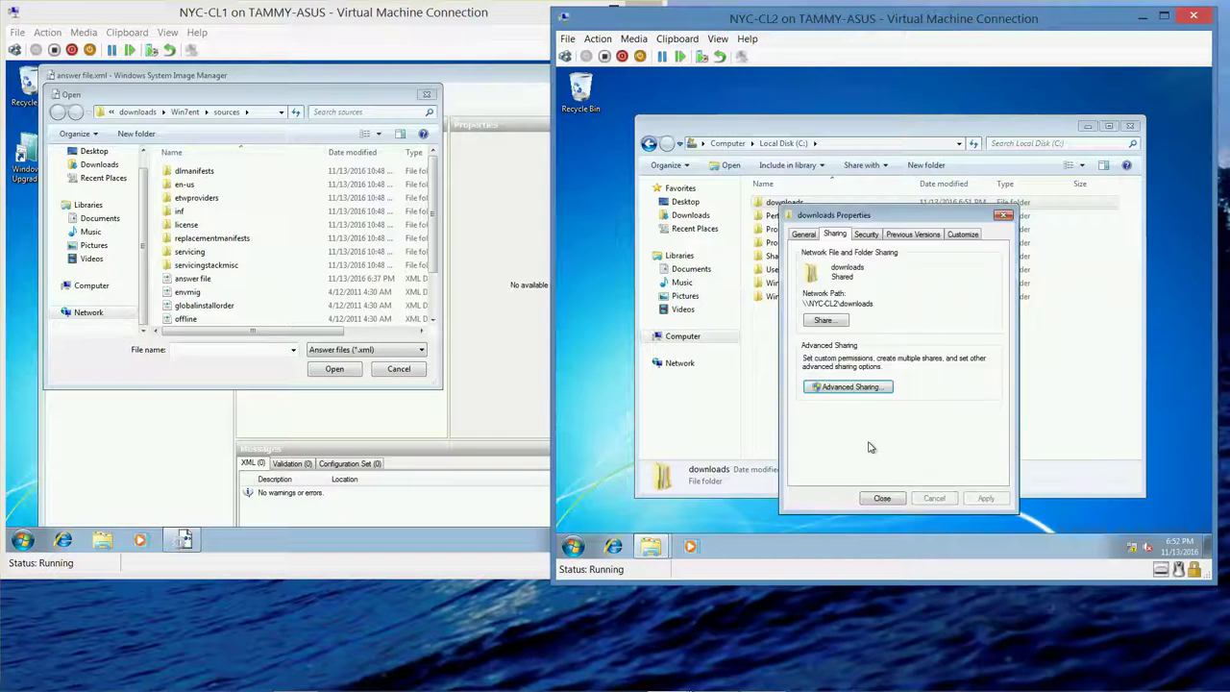
left_click(881, 497)
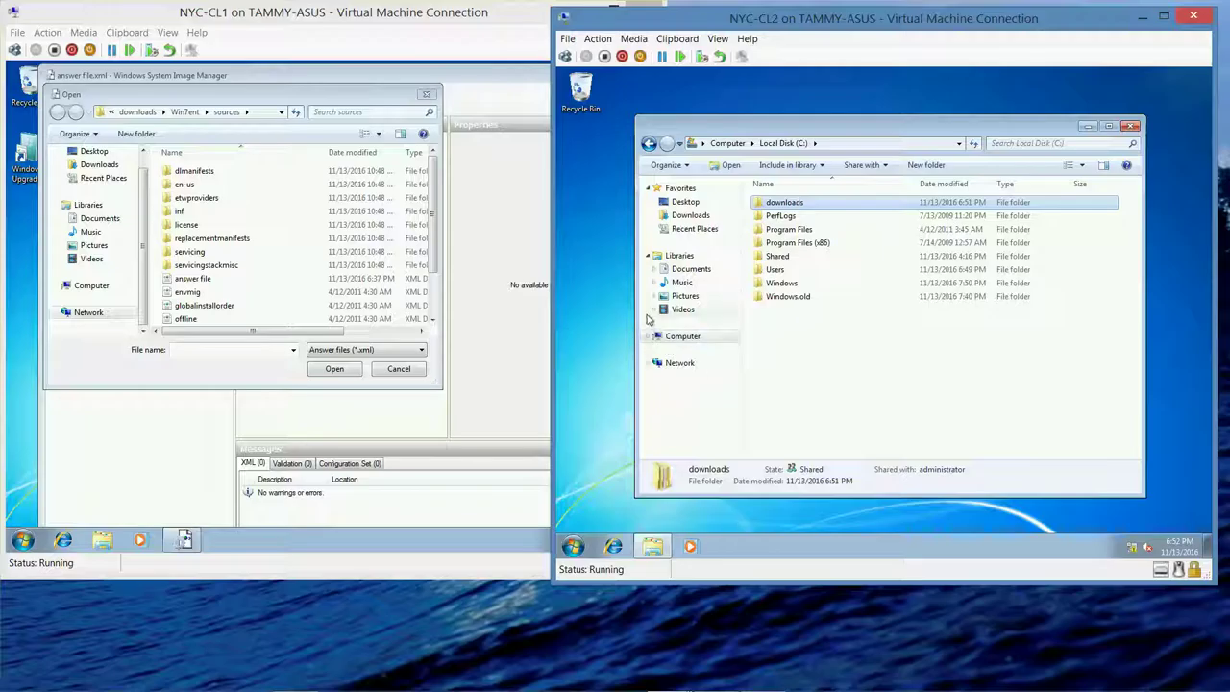
- Dismiss the Open dialog and close Windows System Image Manager on NYC-CL1
left_click(428, 96)
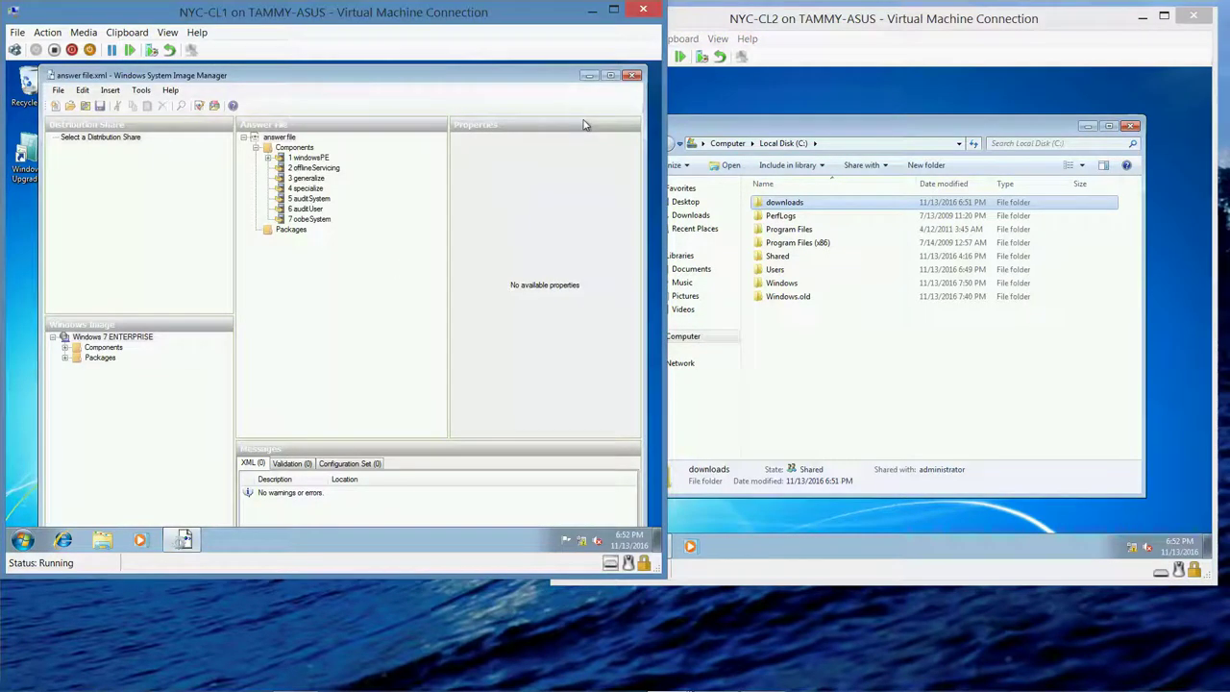
left_click(633, 76)
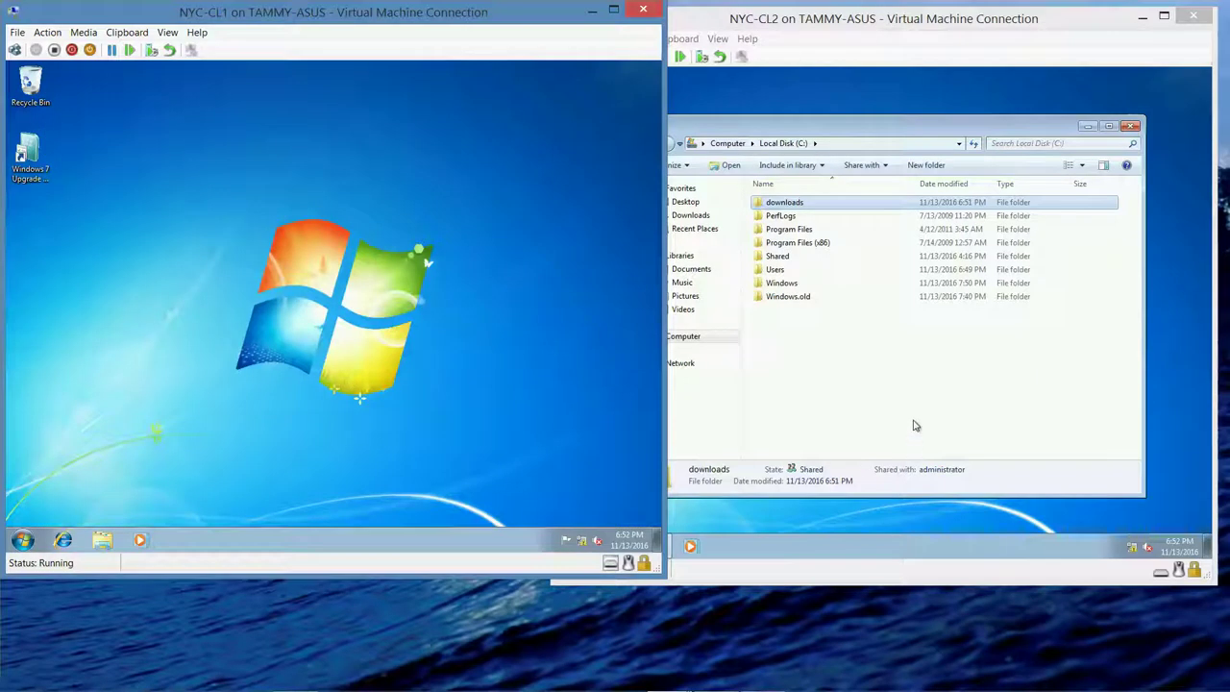
- Look through the Software and share folders on Local Disk (C:) of NYC-CL1, including Packages, and close the Explorer window
left_click(96, 543)
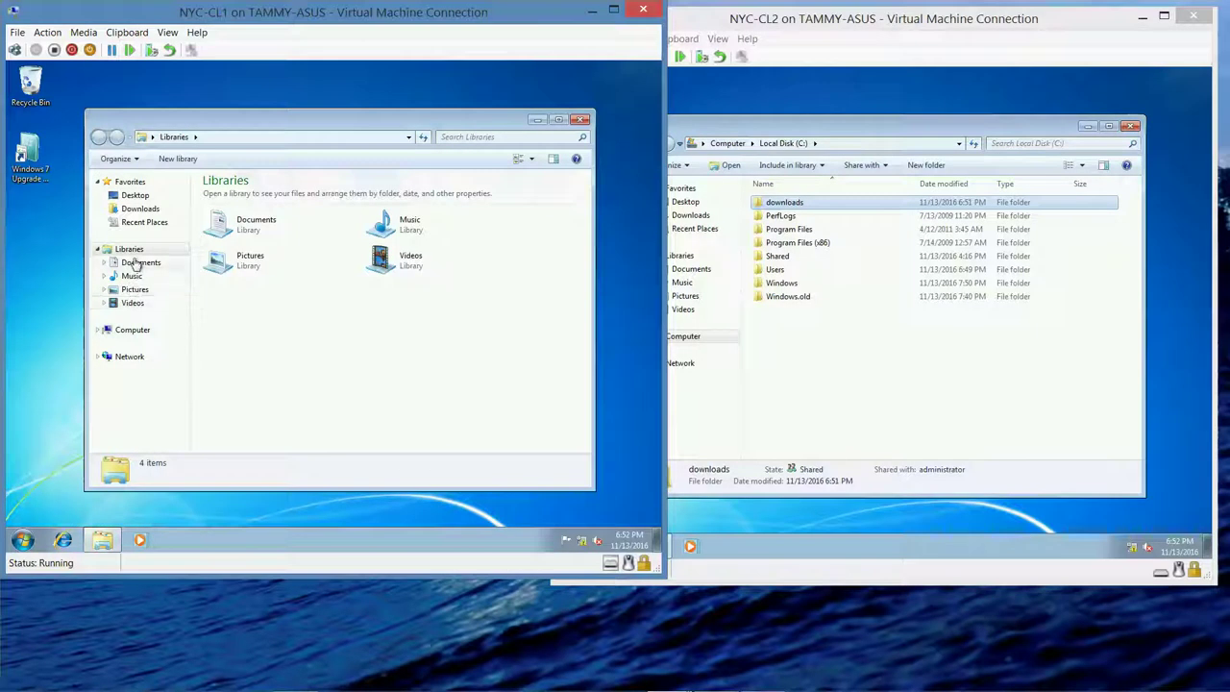
left_click(133, 331)
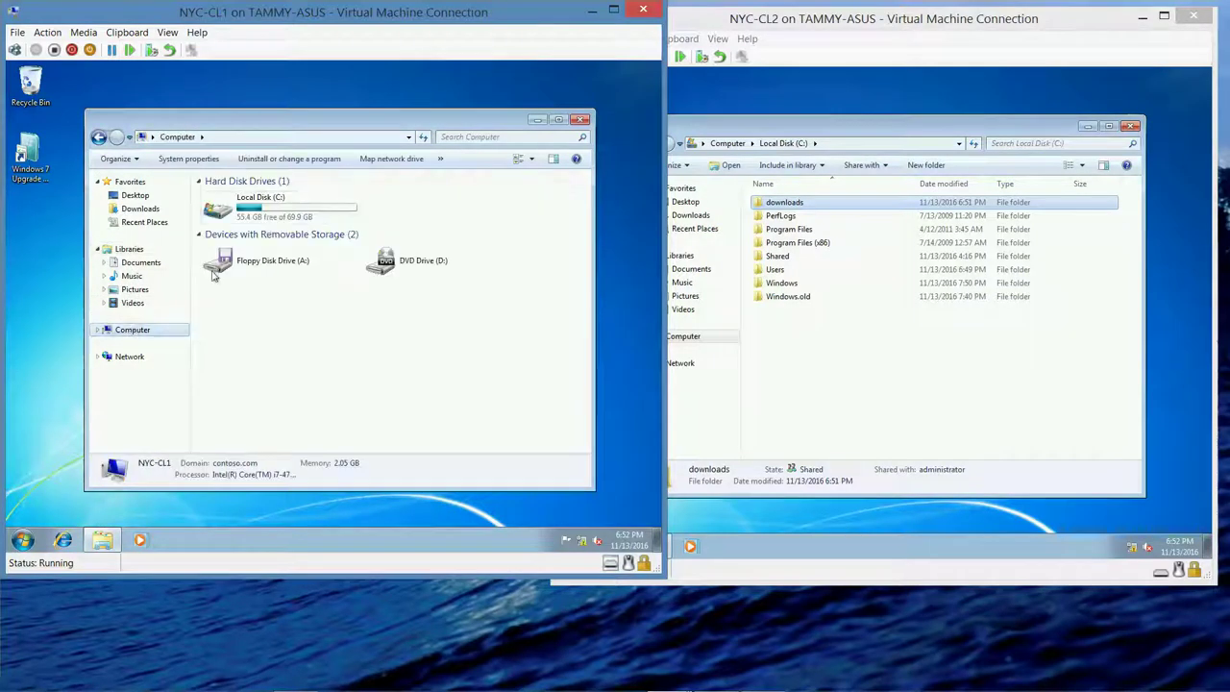
double_click(284, 213)
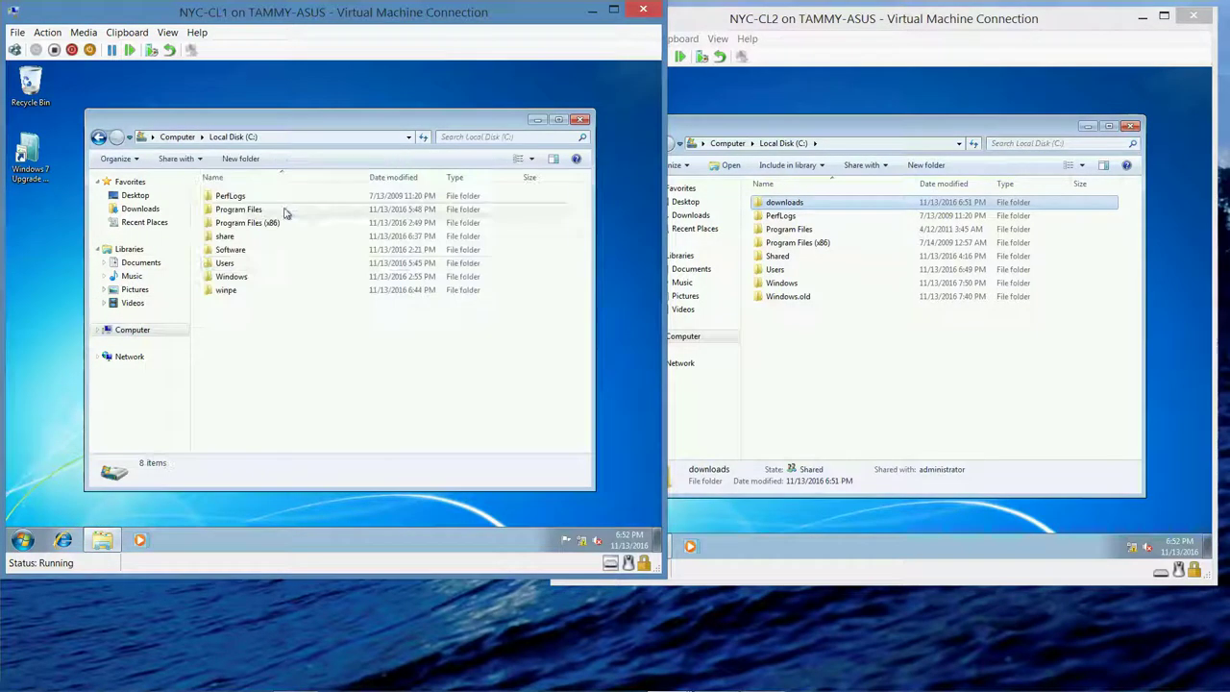
double_click(241, 255)
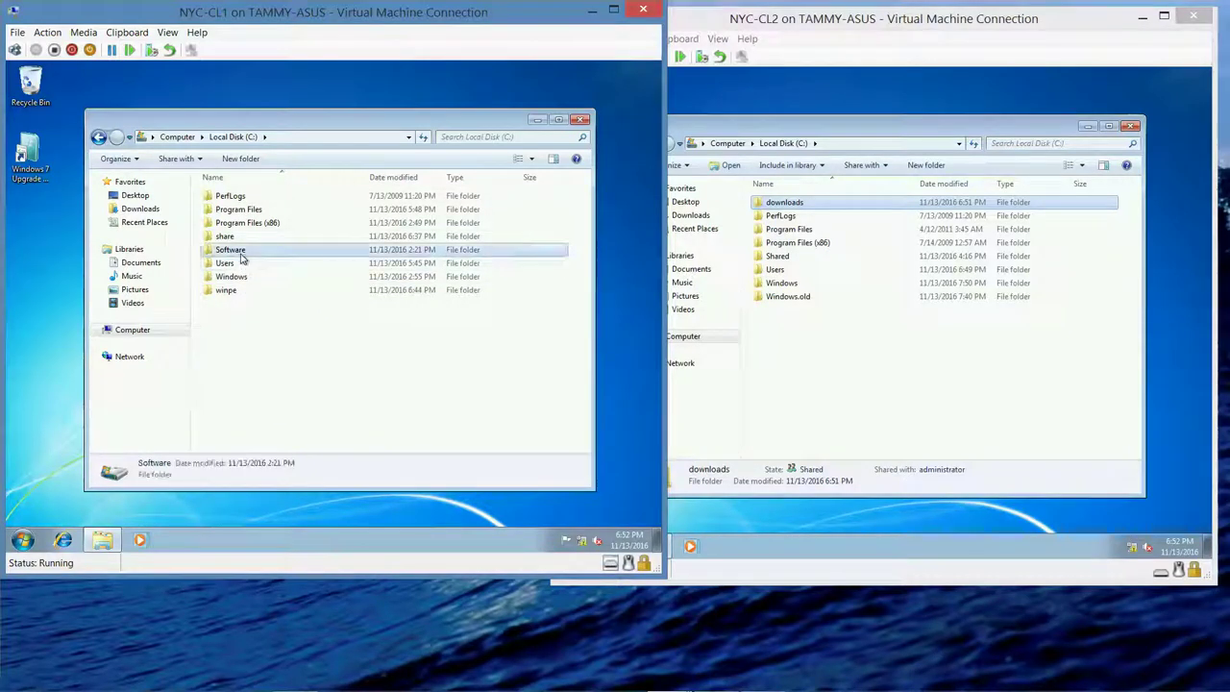
left_click(234, 137)
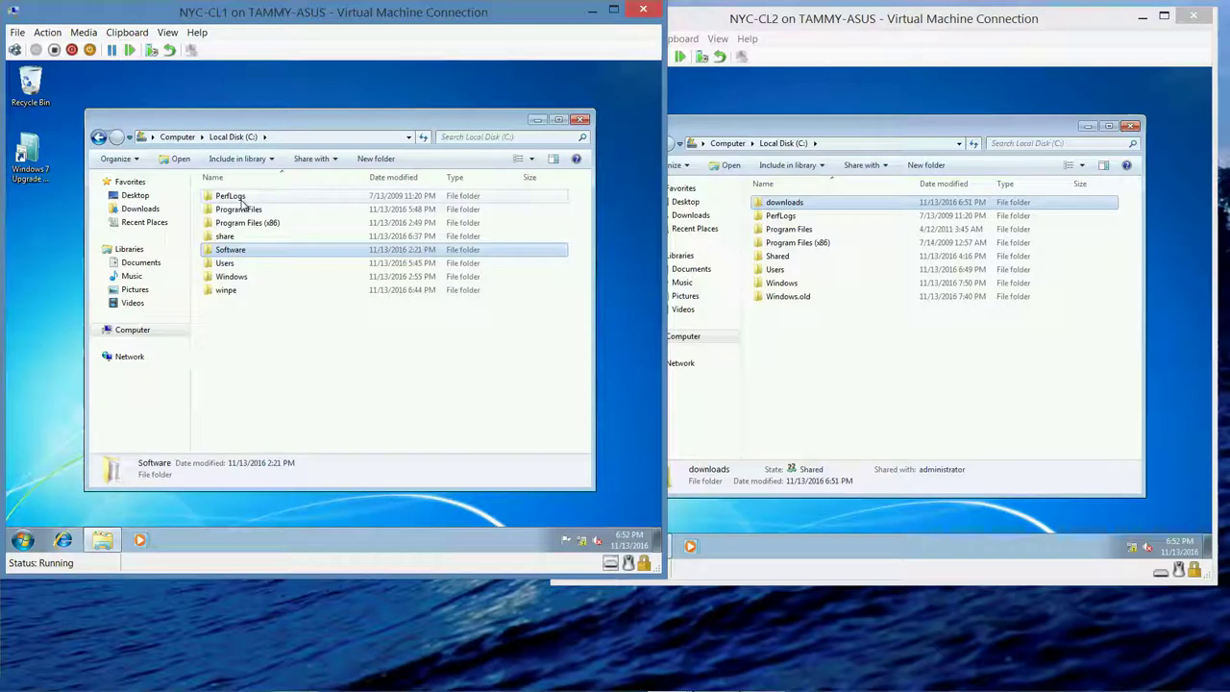
double_click(244, 237)
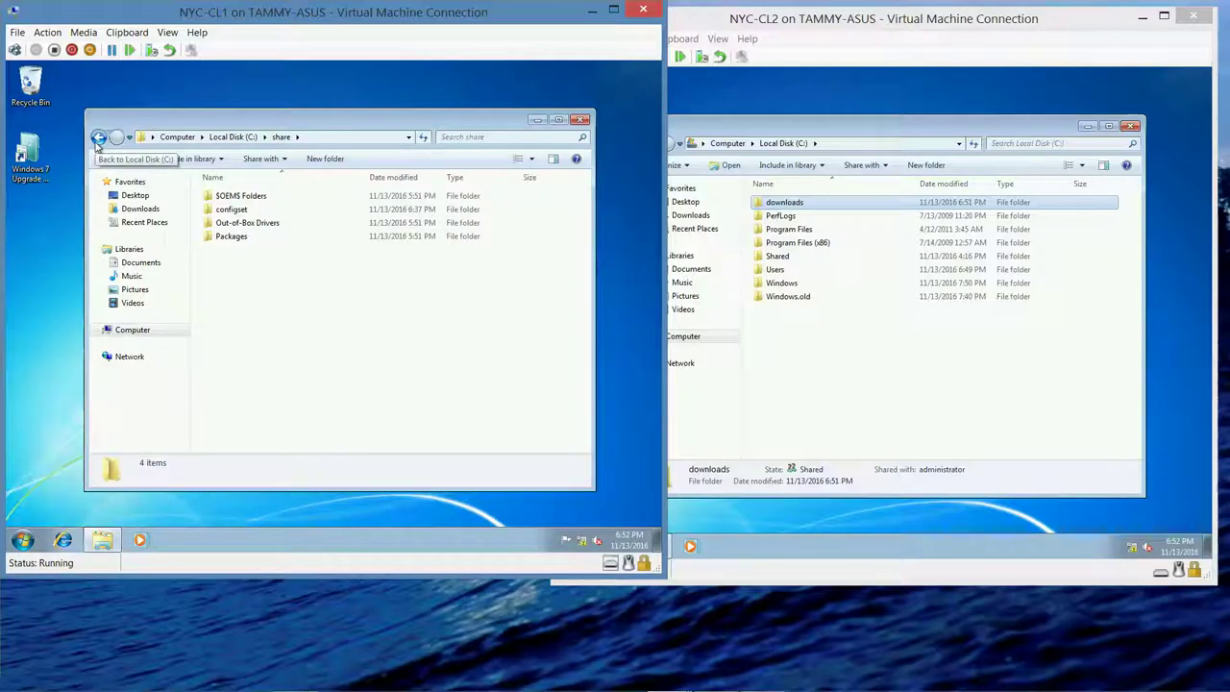
double_click(236, 237)
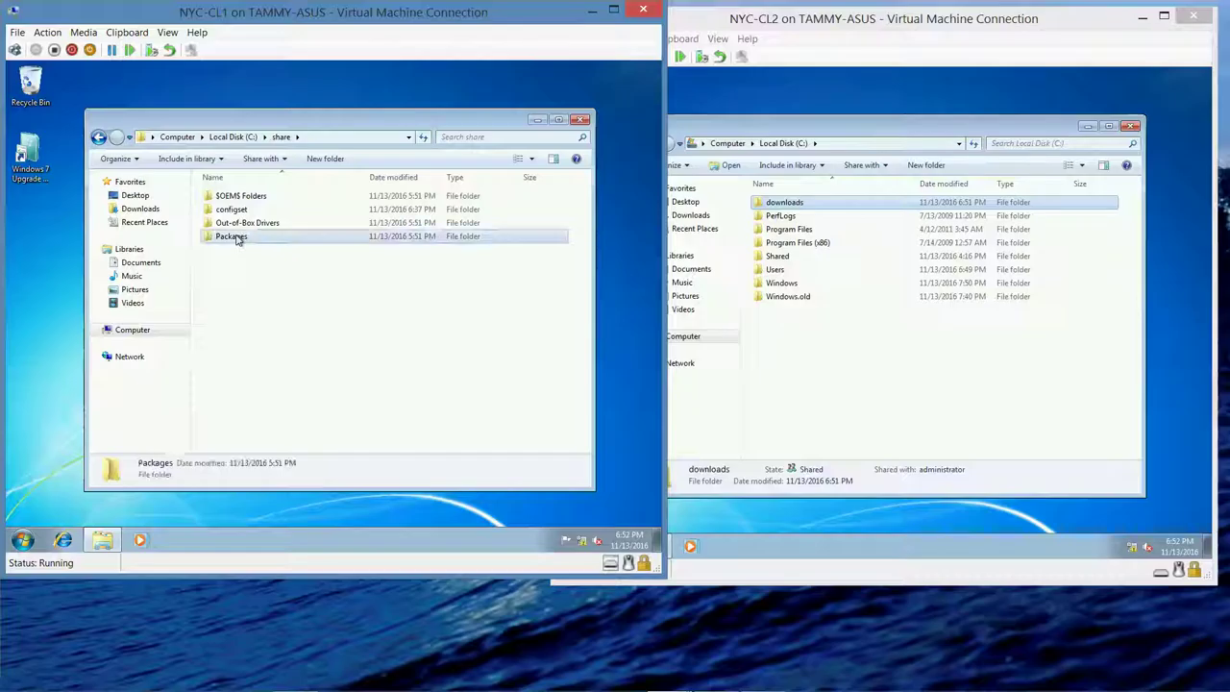
left_click(99, 138)
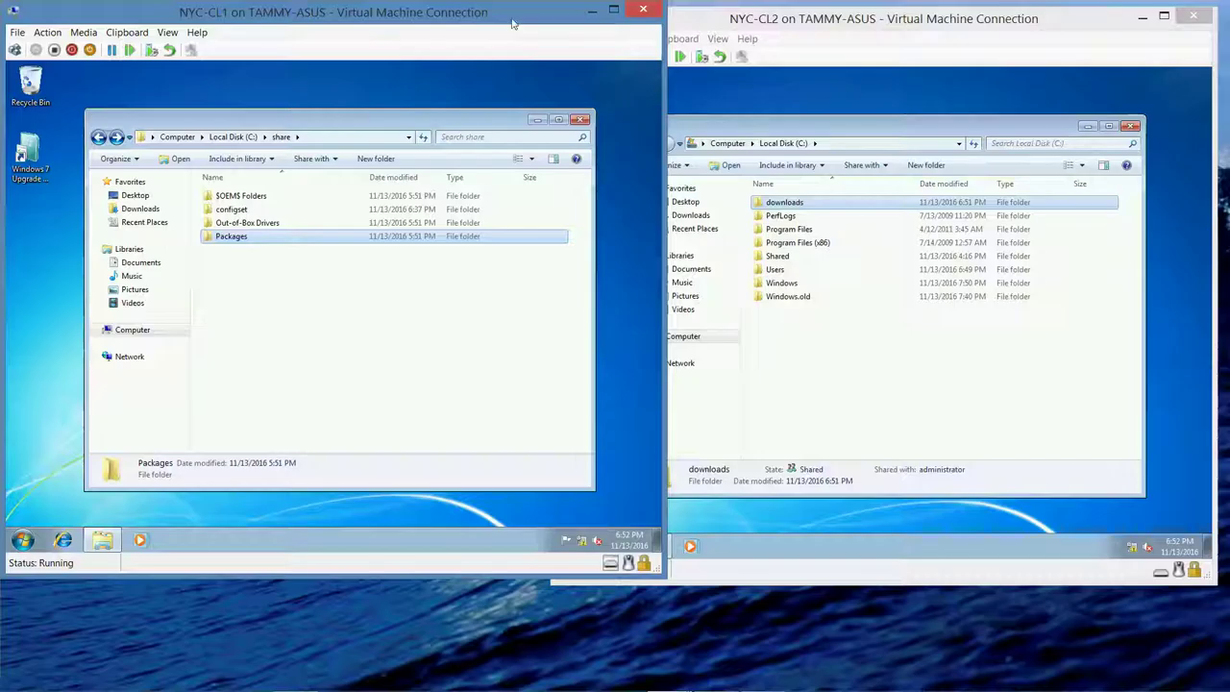
left_click(580, 120)
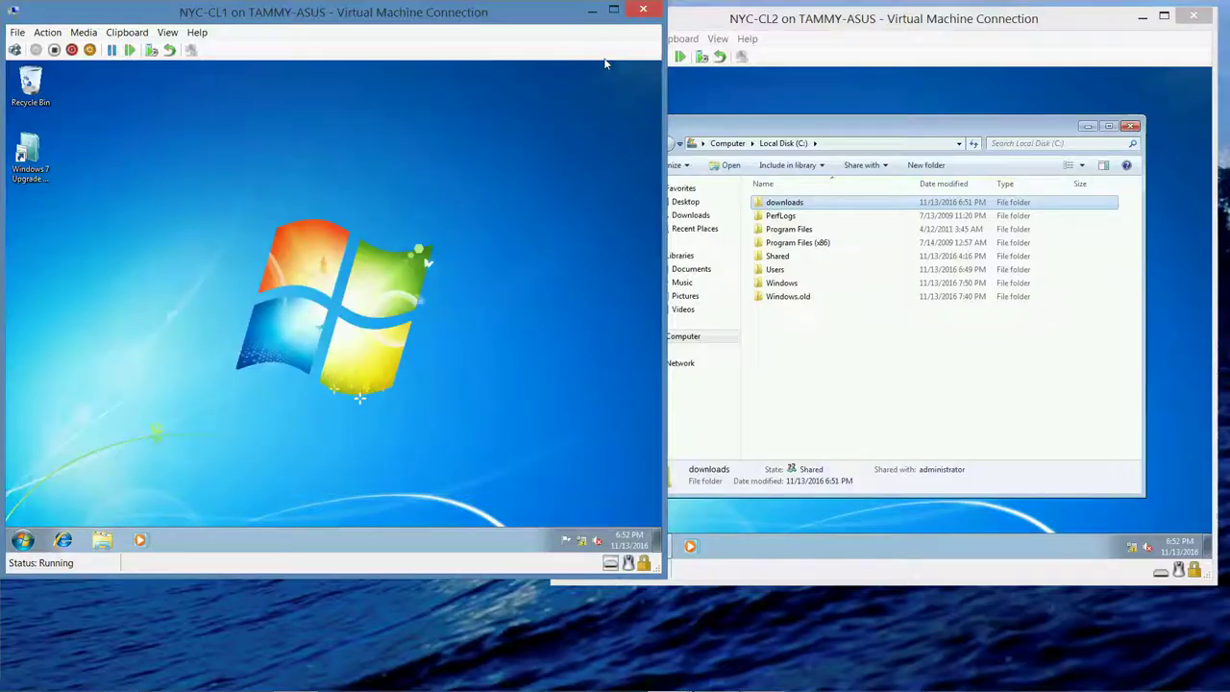
- Minimize the NYC-CL1 window and turn on network discovery for the Network location on NYC-CL2
left_click(591, 9)
left_click_drag(716, 19, 182, 34)
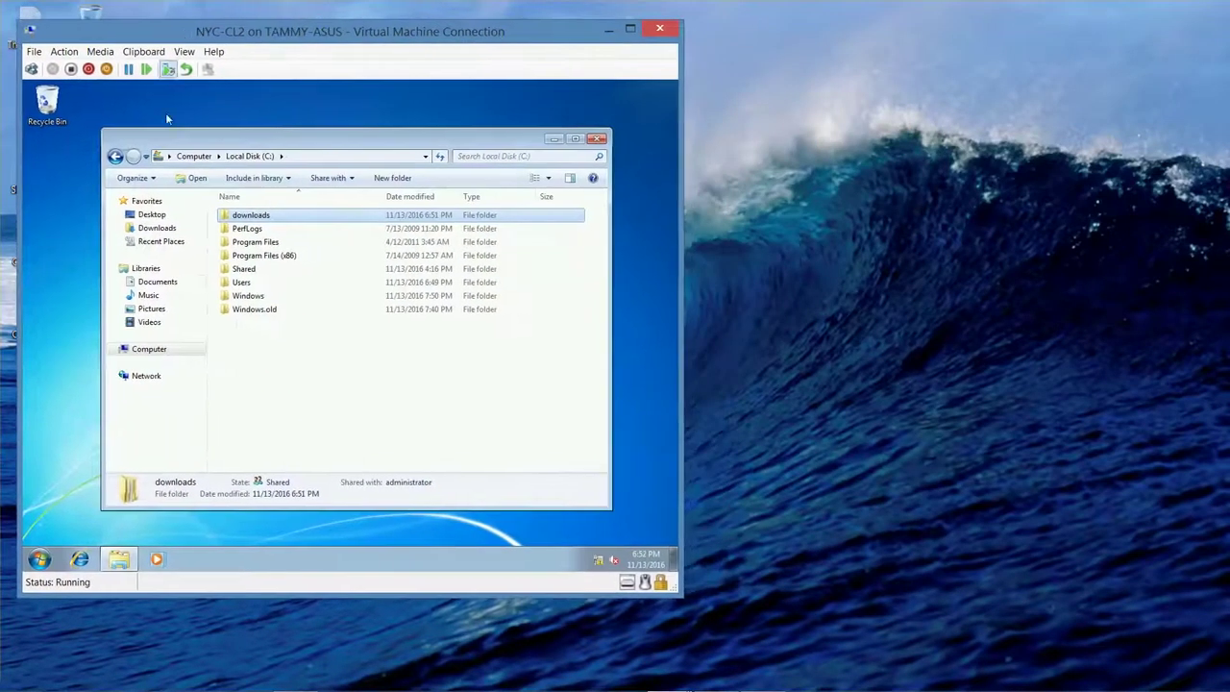
left_click(149, 377)
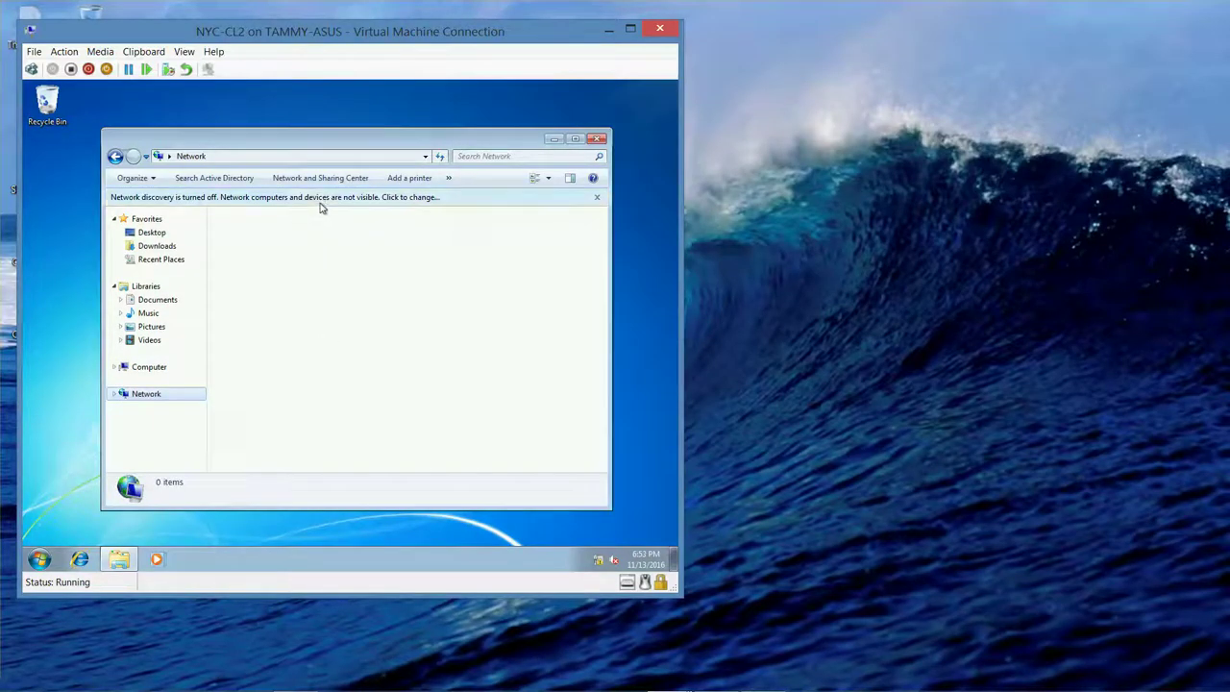
left_click(321, 198)
left_click(332, 206)
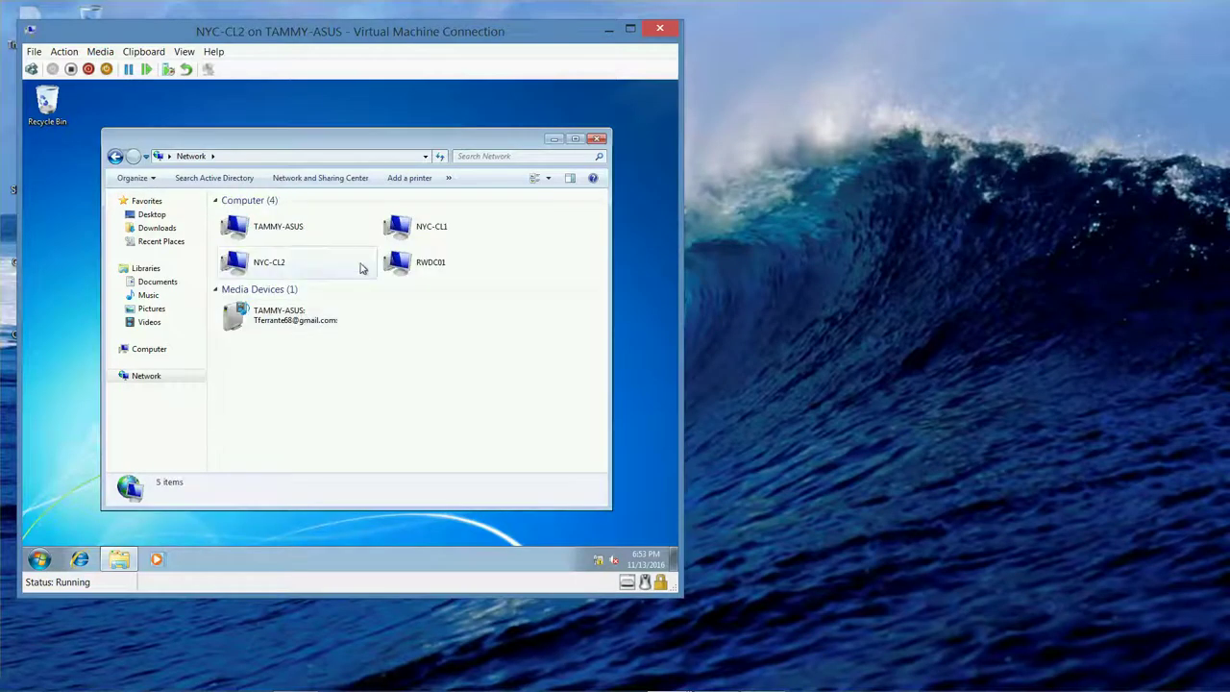
- Open the downloads share of the network computer RWDC01 on NYC-CL2
double_click(430, 266)
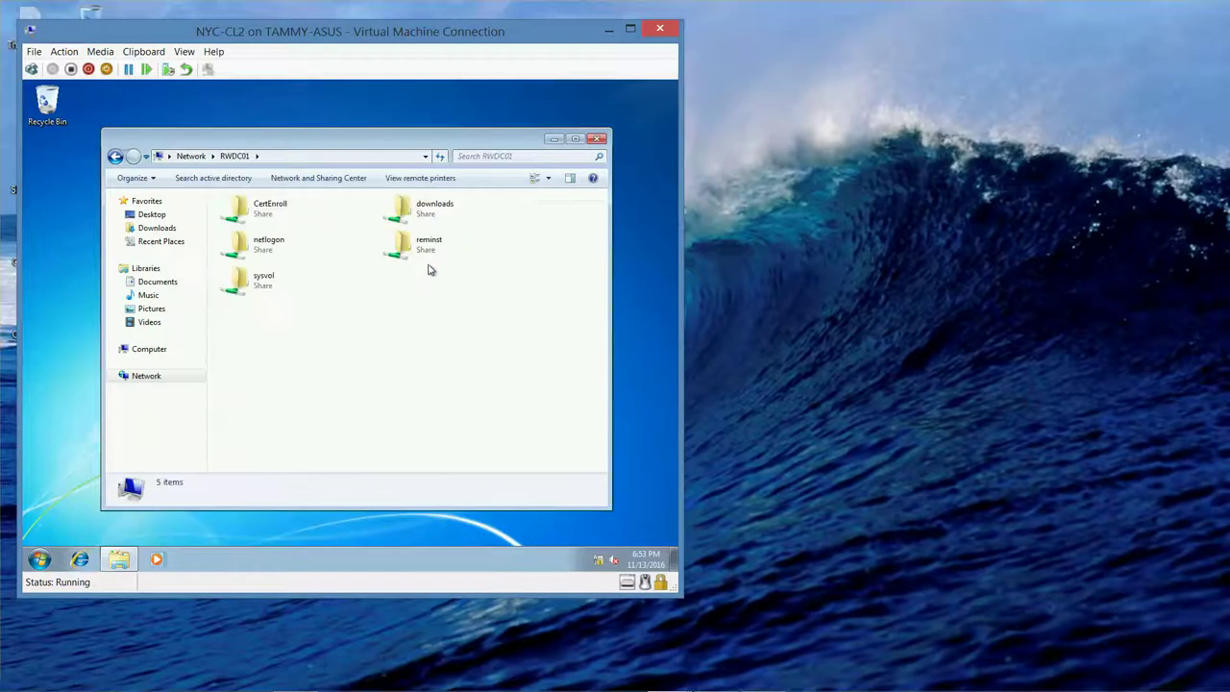
double_click(423, 214)
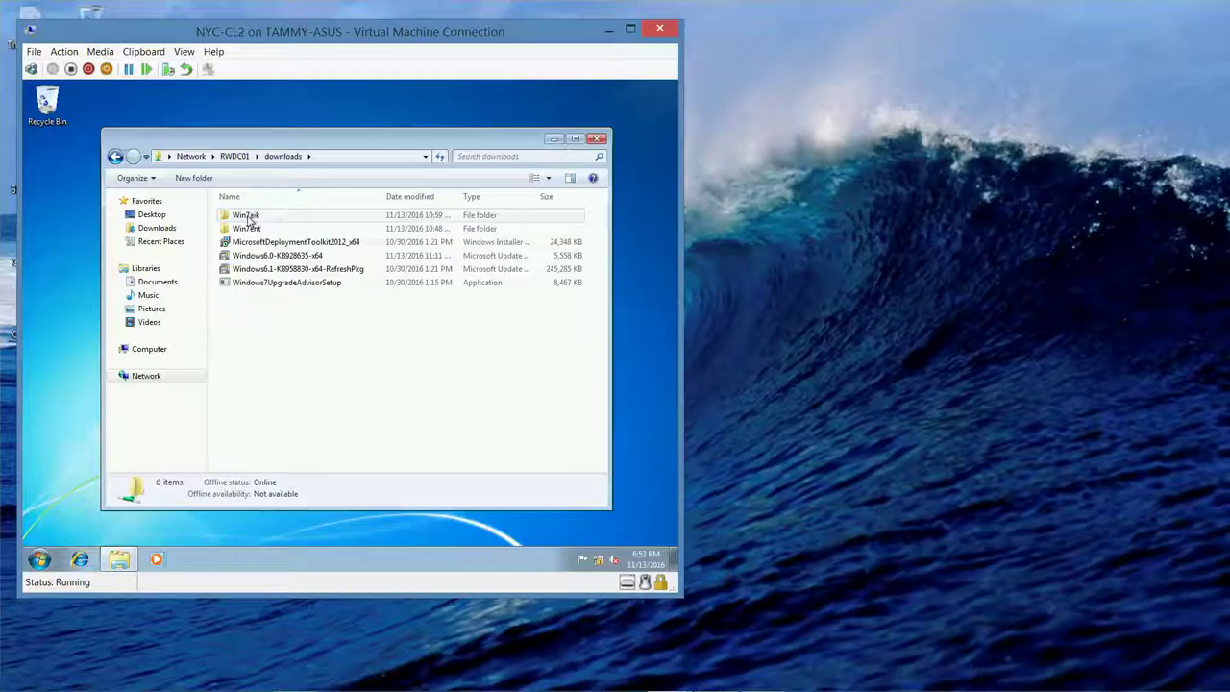
- Copy all six items from RWDC01's downloads share into the downloads folder on Local Disk (C:) of NYC-CL2
left_click(248, 219)
key("shift+Down")
key("shift+Down")
key("shift+Down")
key("shift+Down")
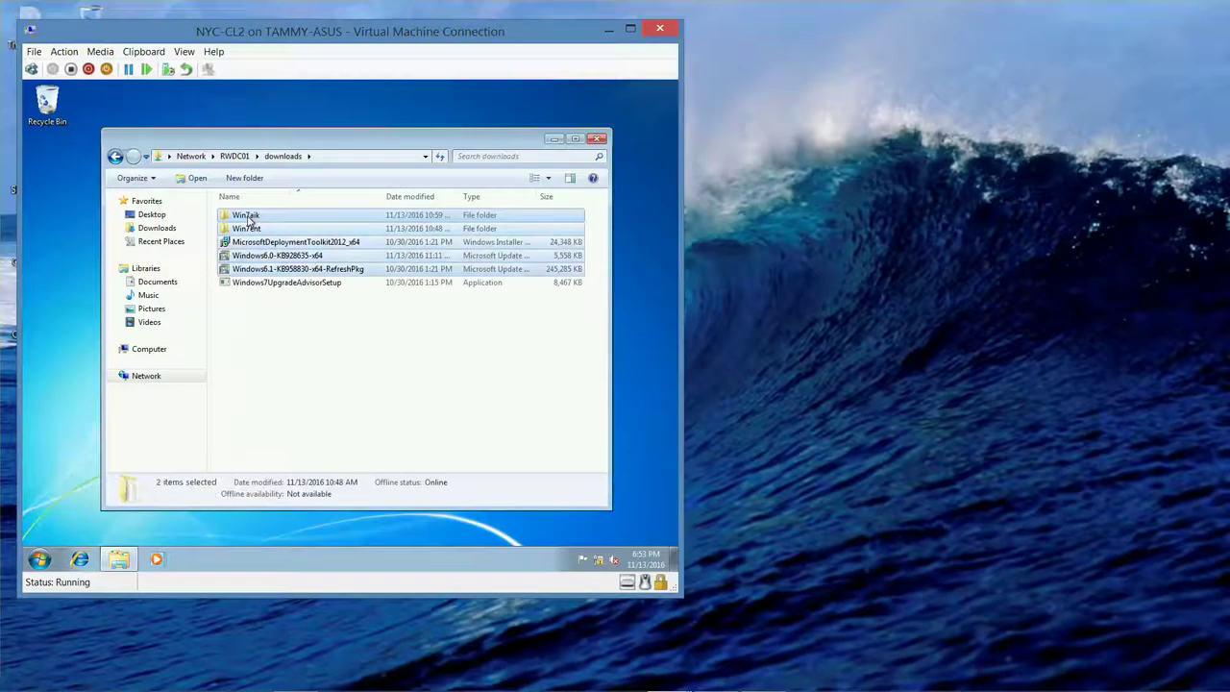
key("shift+Down")
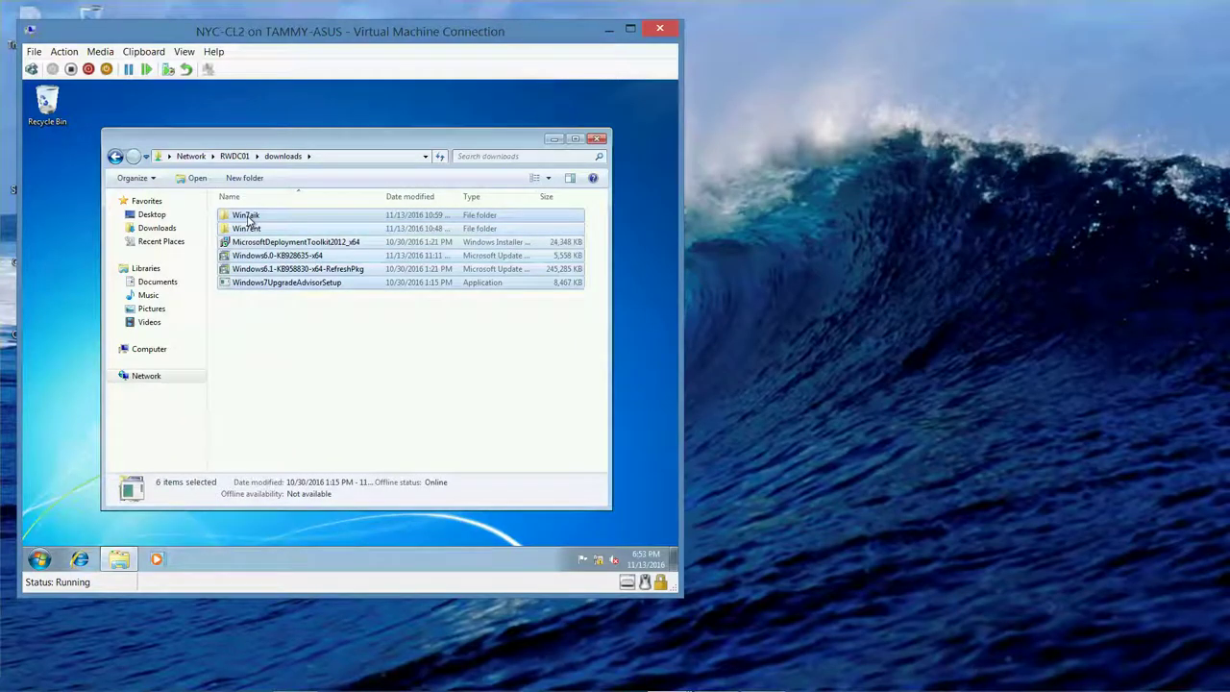
left_click(146, 350)
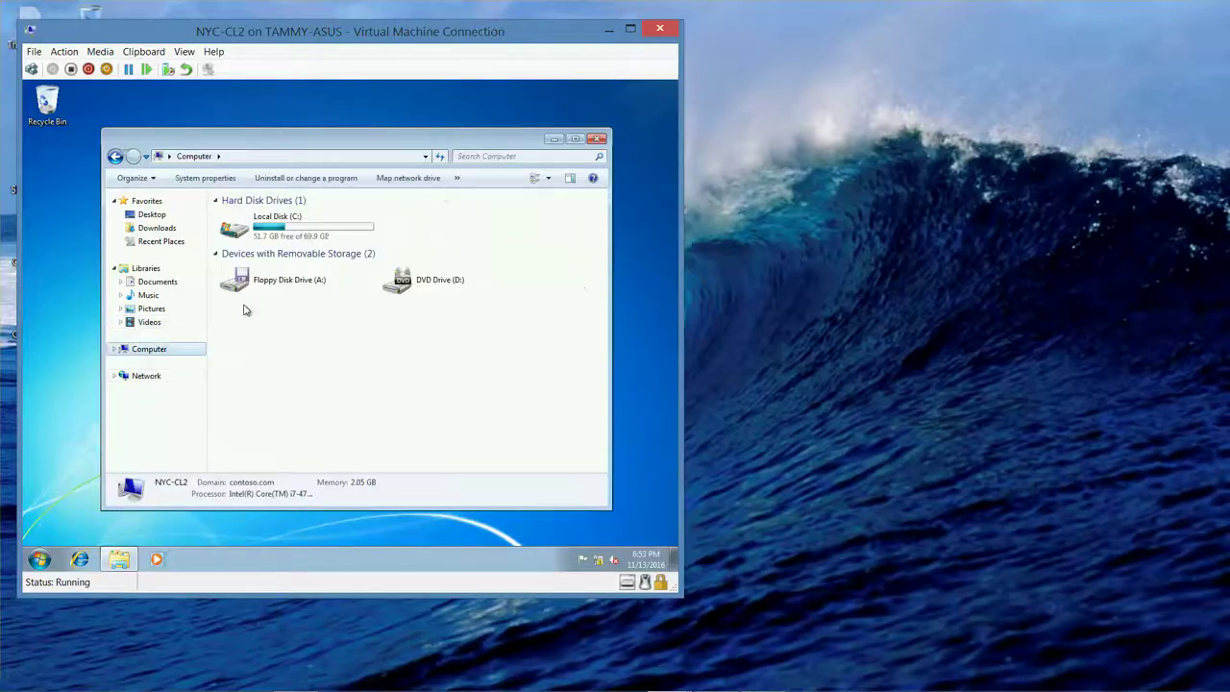
double_click(299, 237)
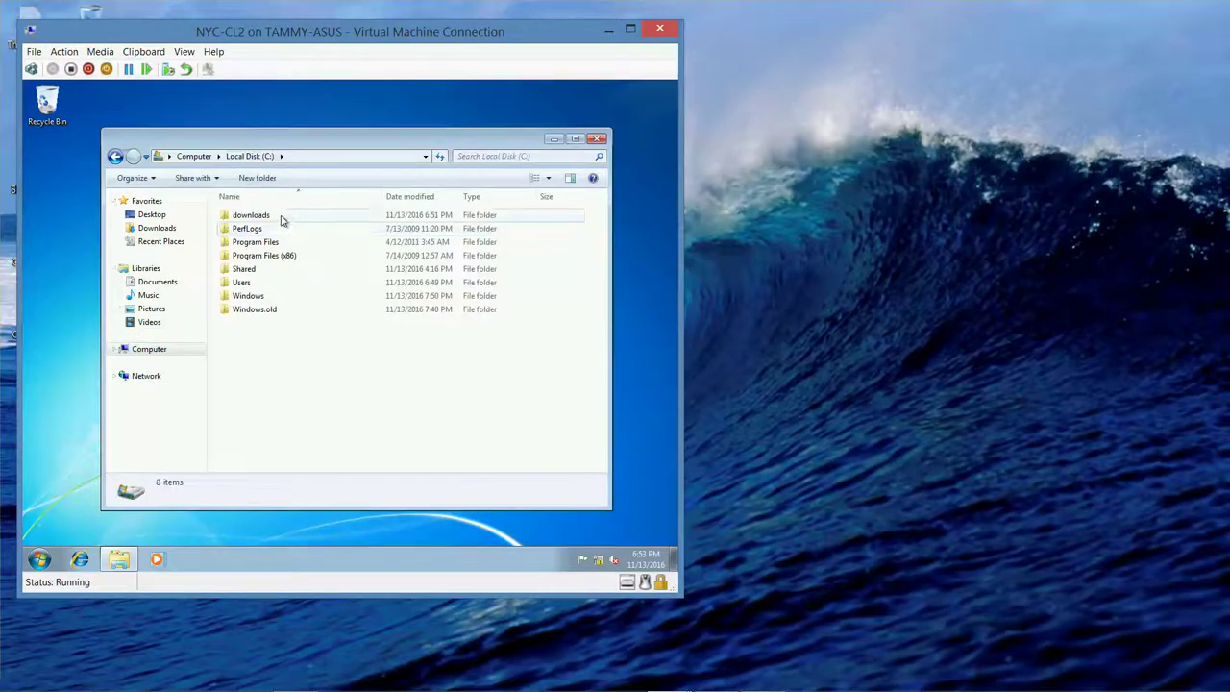
double_click(282, 216)
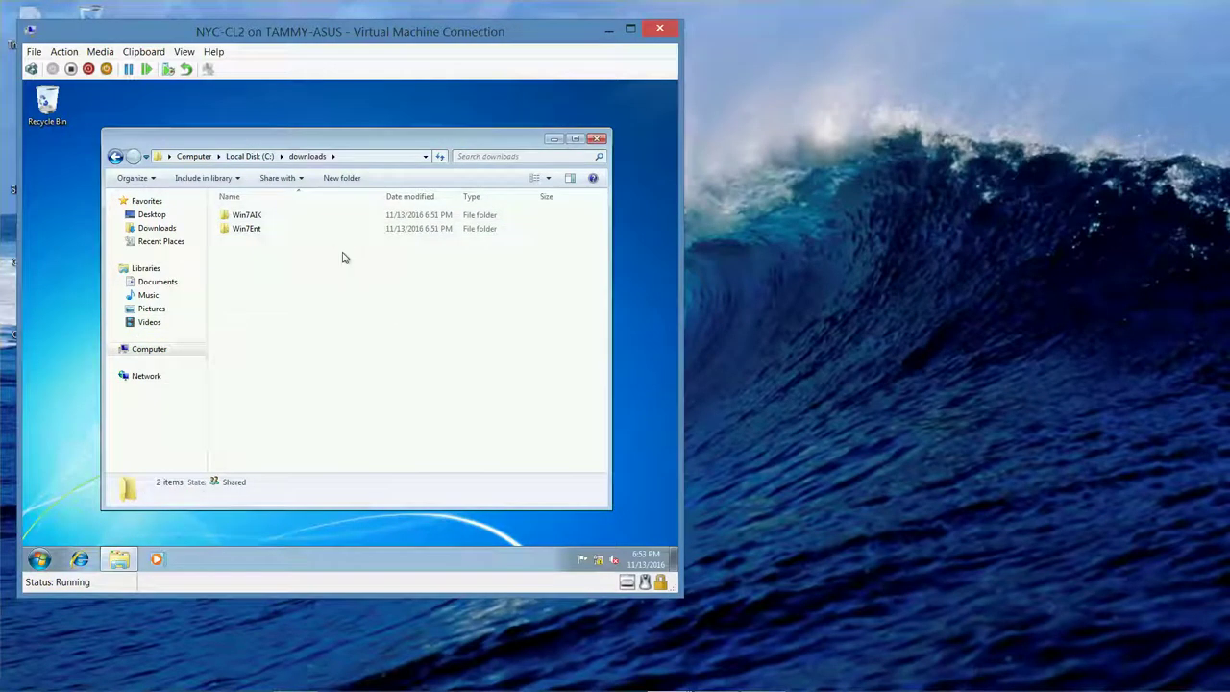
key("ctrl+v")
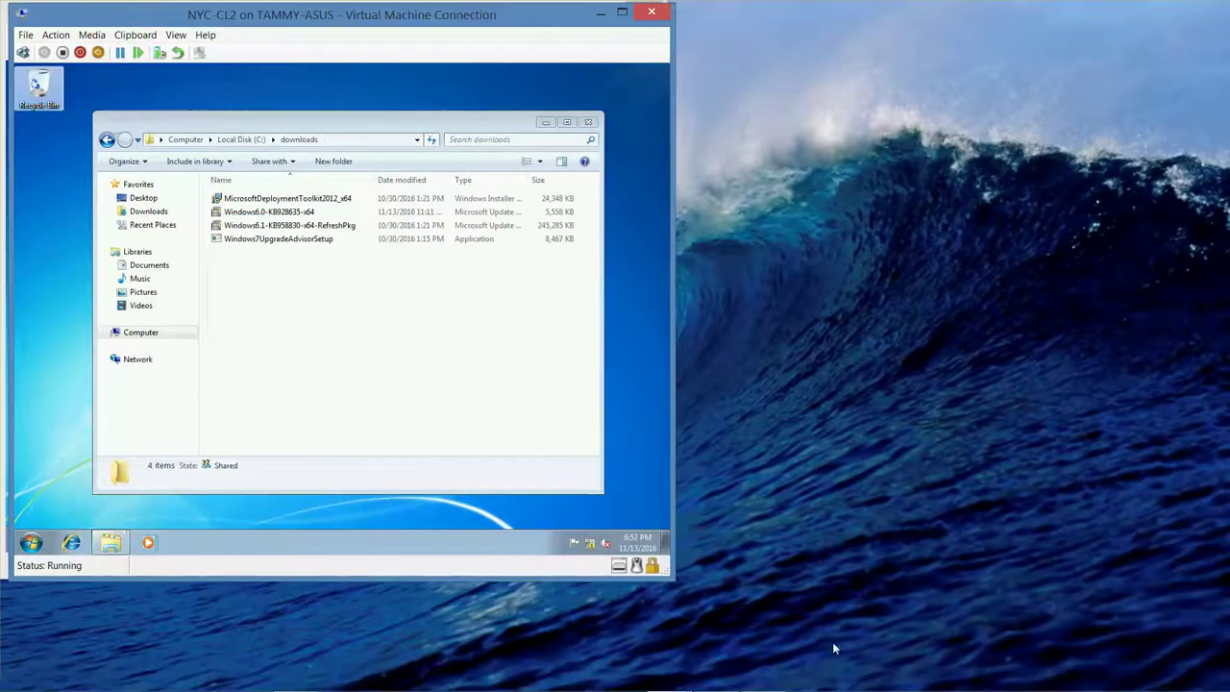
- Run the StartCD application from the Win7aik folder in RWDC01's downloads share over the network
left_click(159, 359)
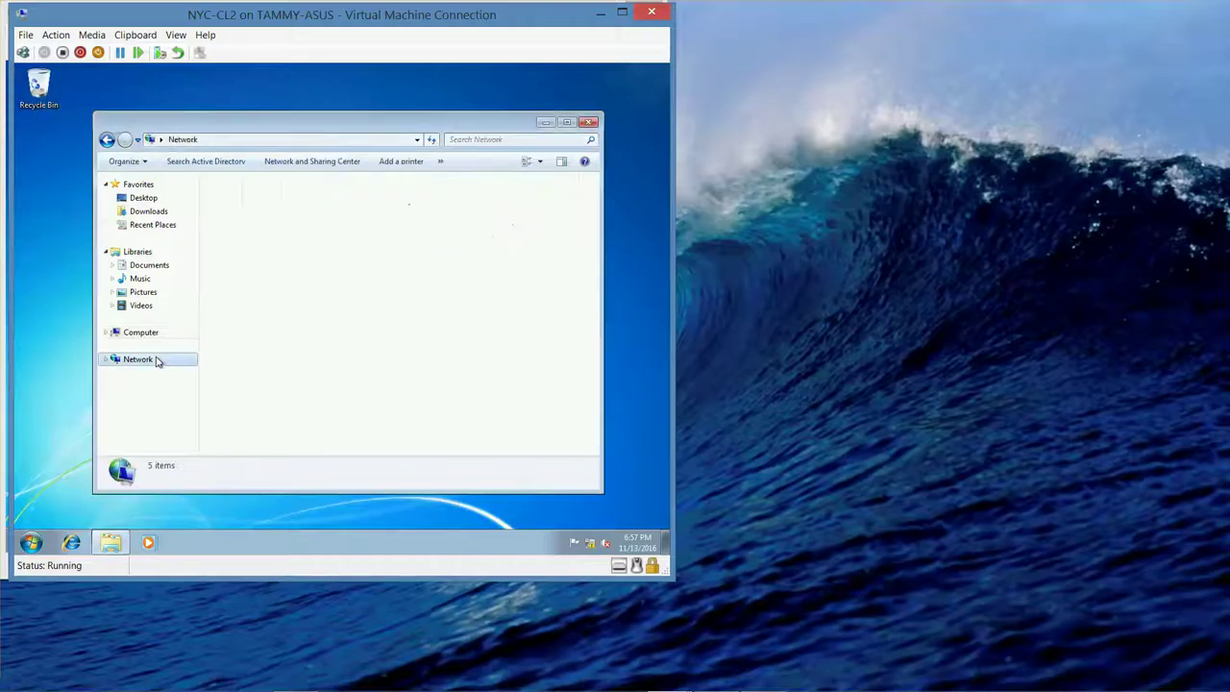
left_click(107, 141)
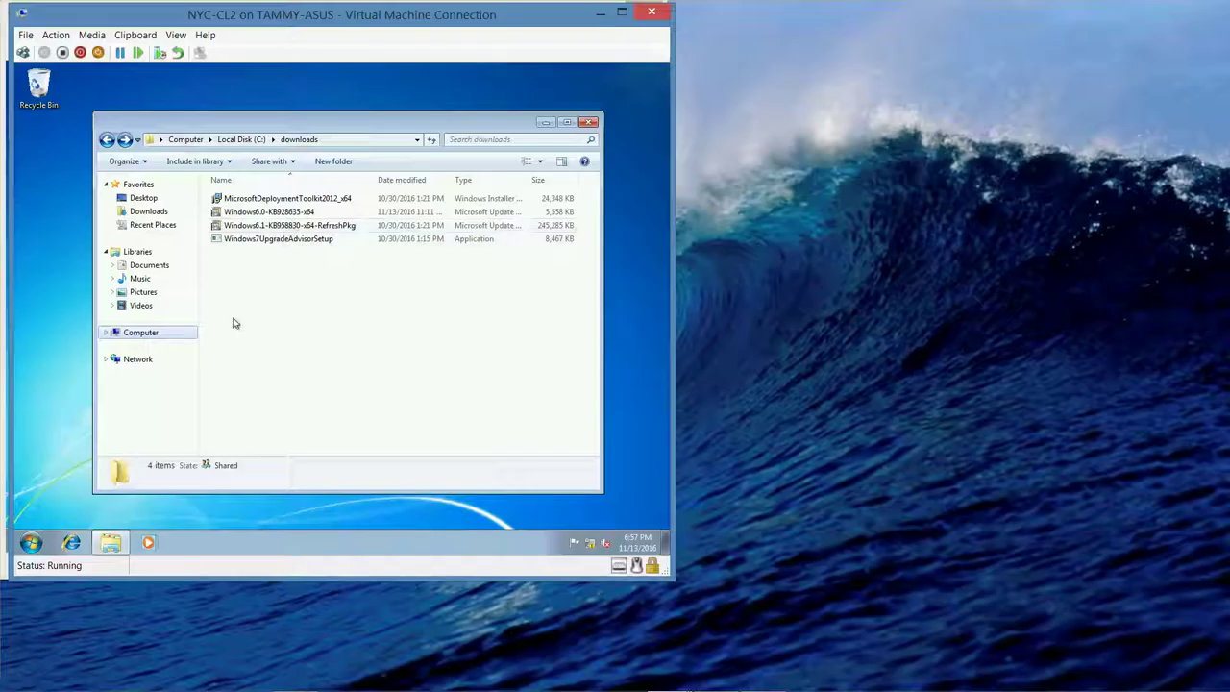
left_click(137, 364)
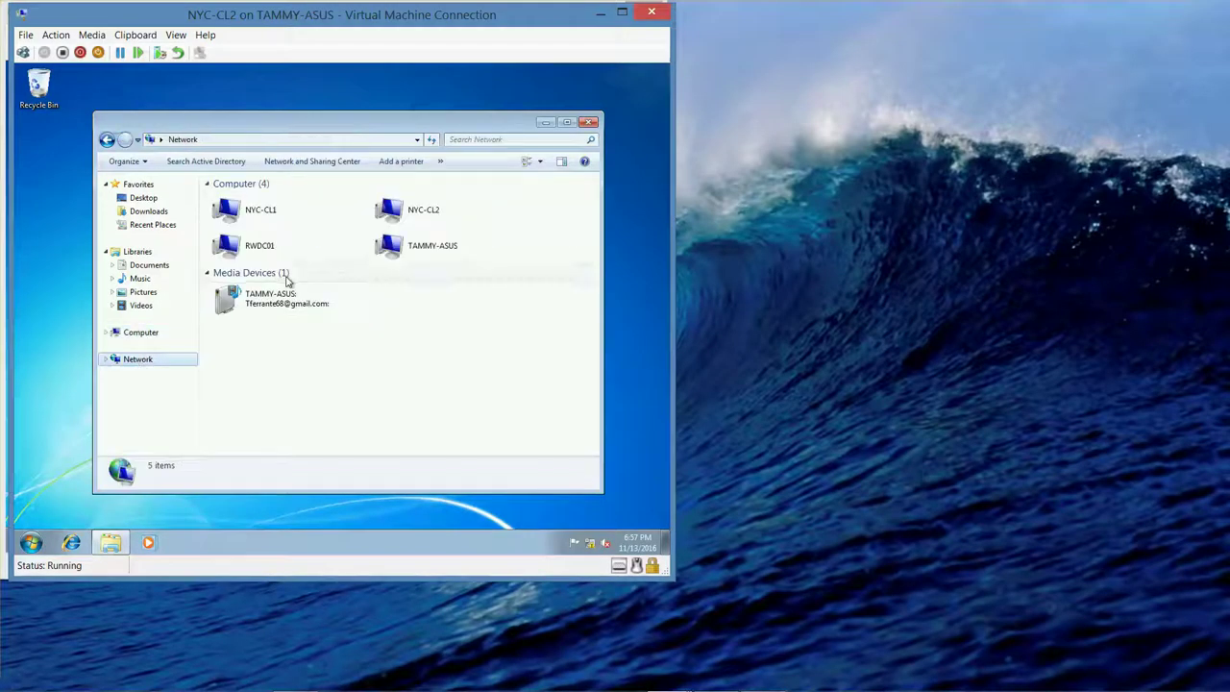
double_click(274, 247)
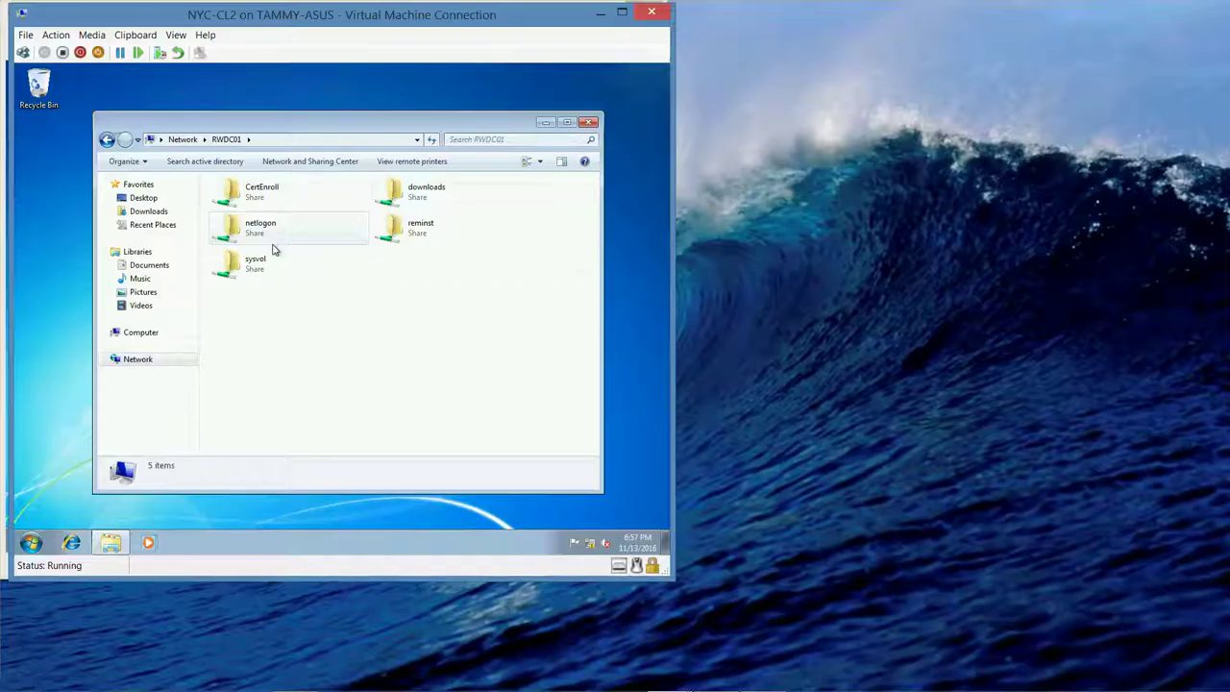
double_click(427, 192)
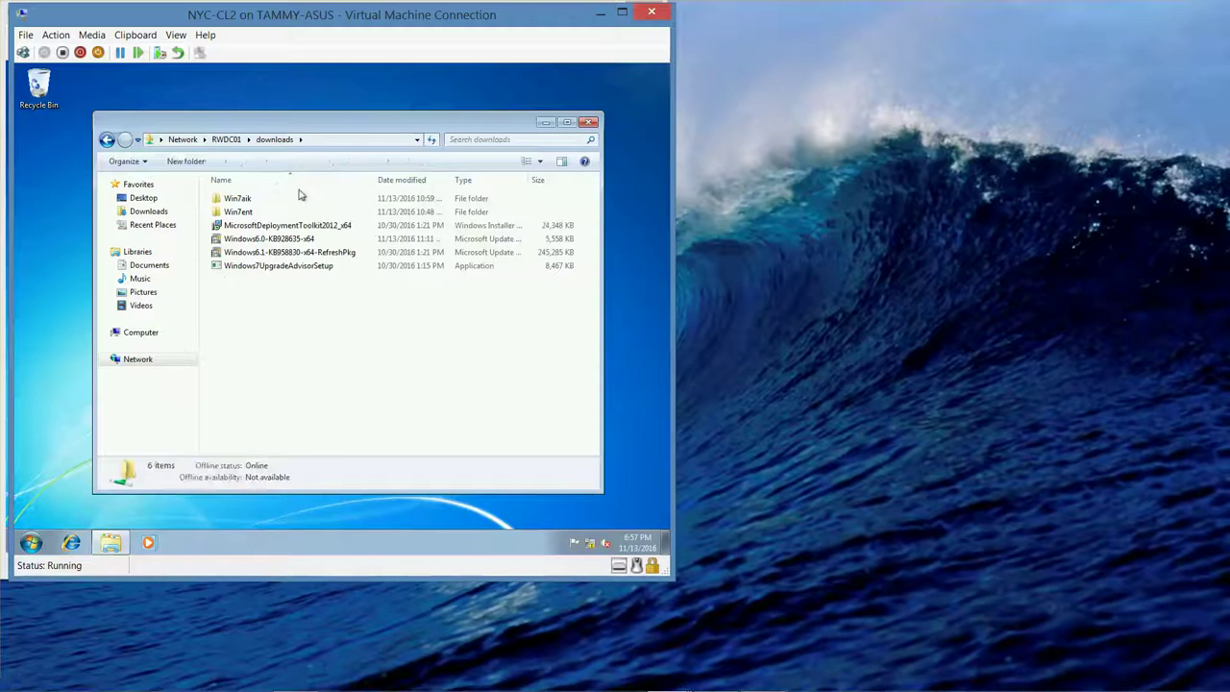
double_click(255, 201)
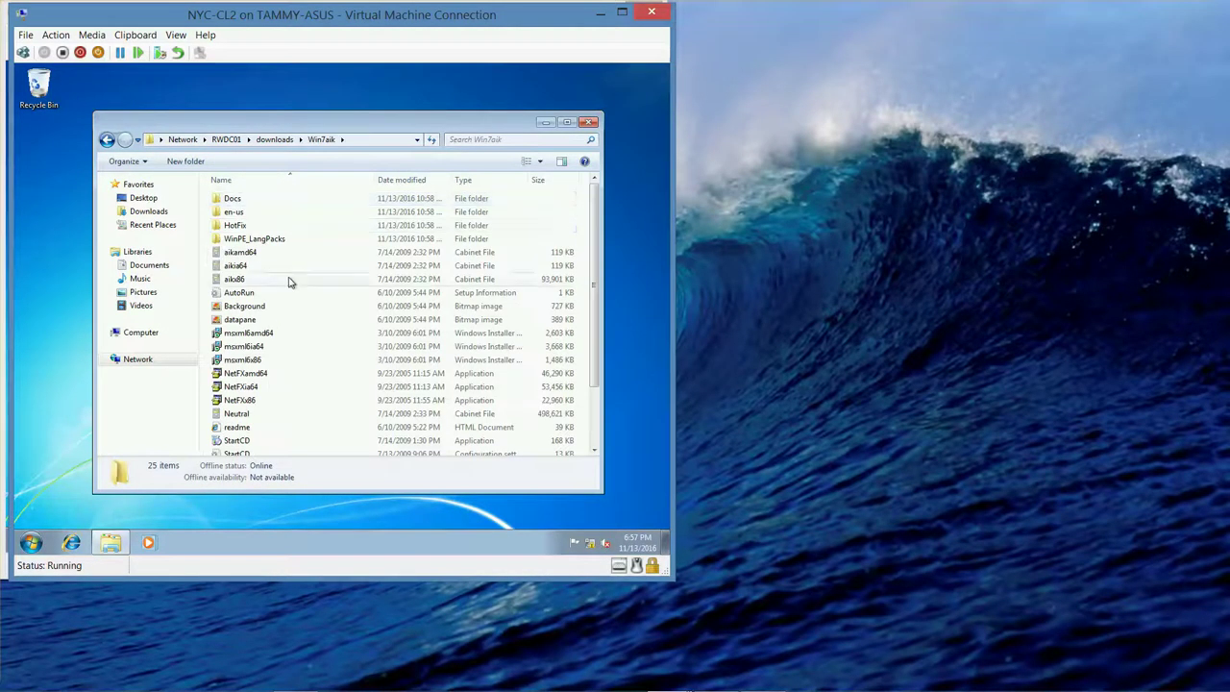
double_click(247, 444)
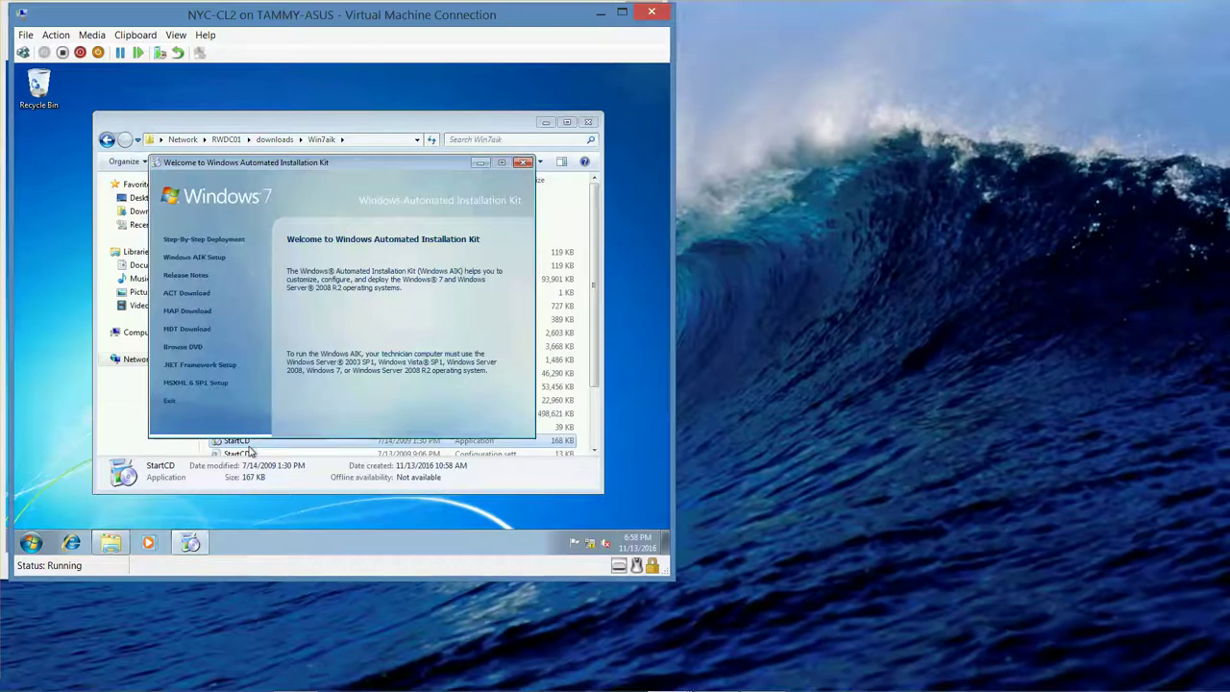
- Launch Windows AIK Setup and accept its license terms
left_click(210, 257)
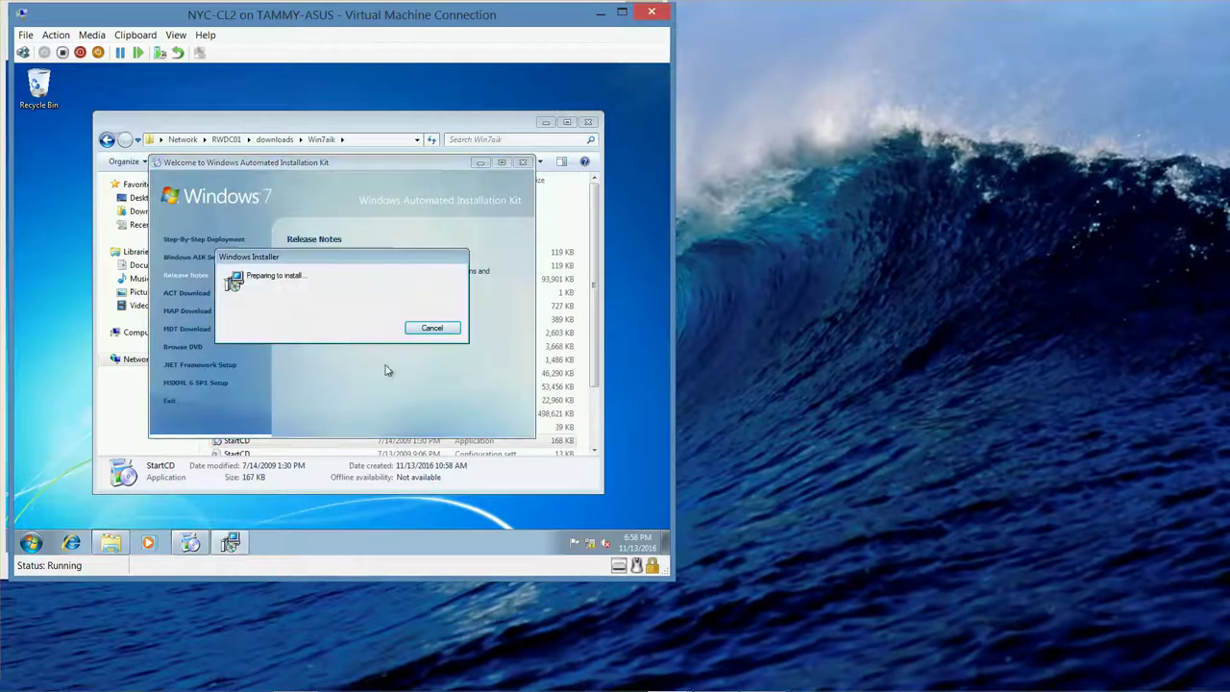
mouse_move(663, 684)
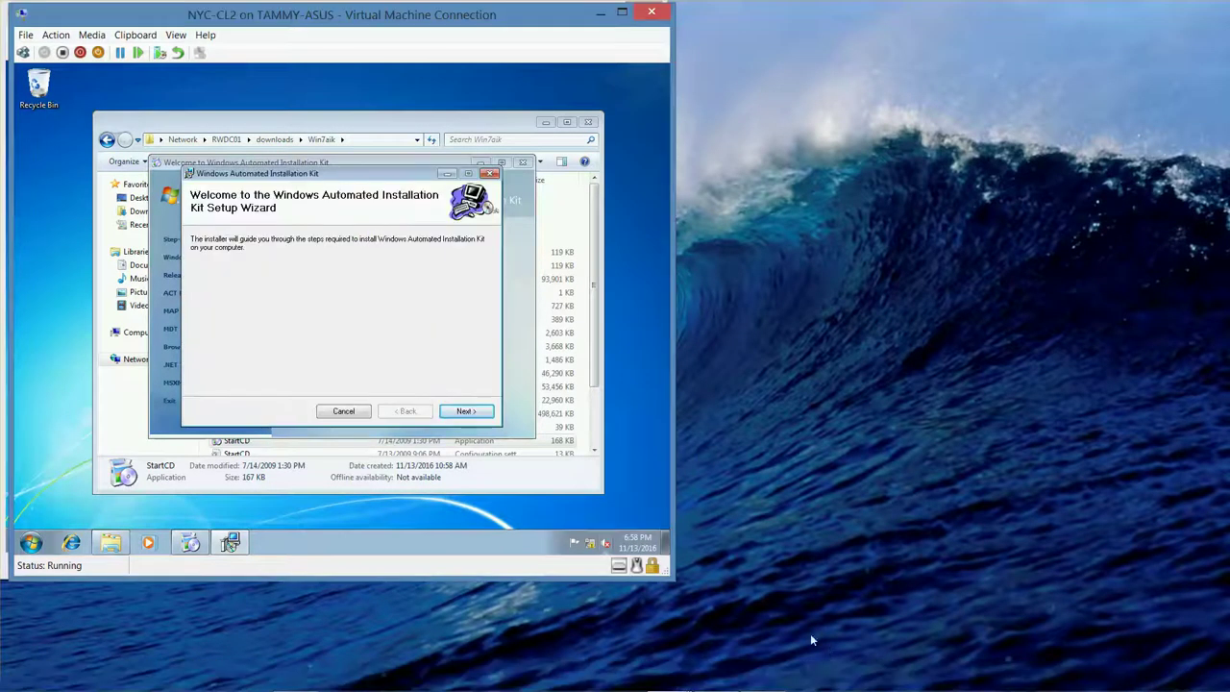
left_click(465, 412)
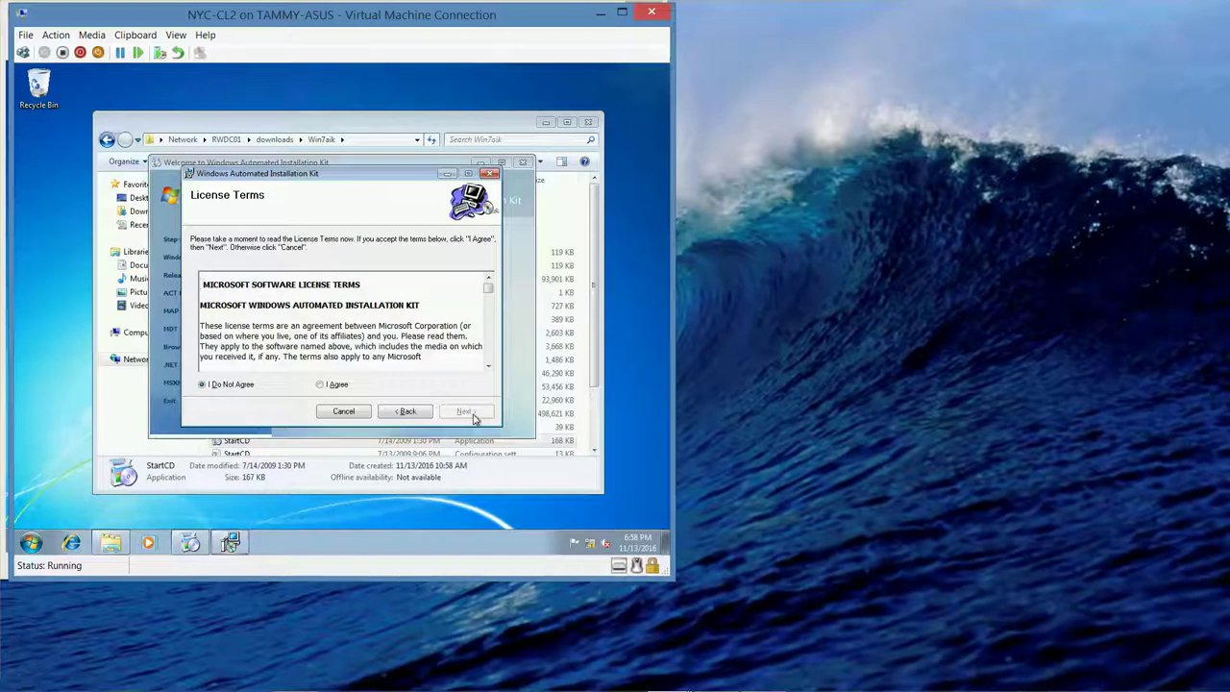
left_click(332, 384)
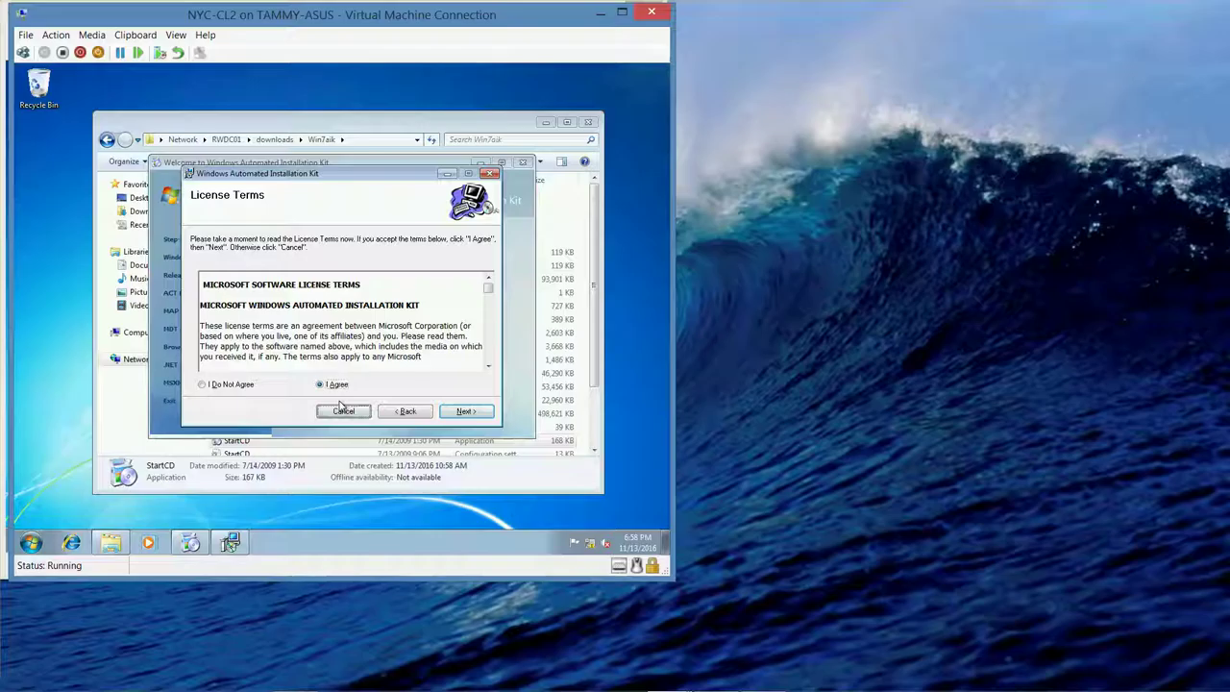
key("Return")
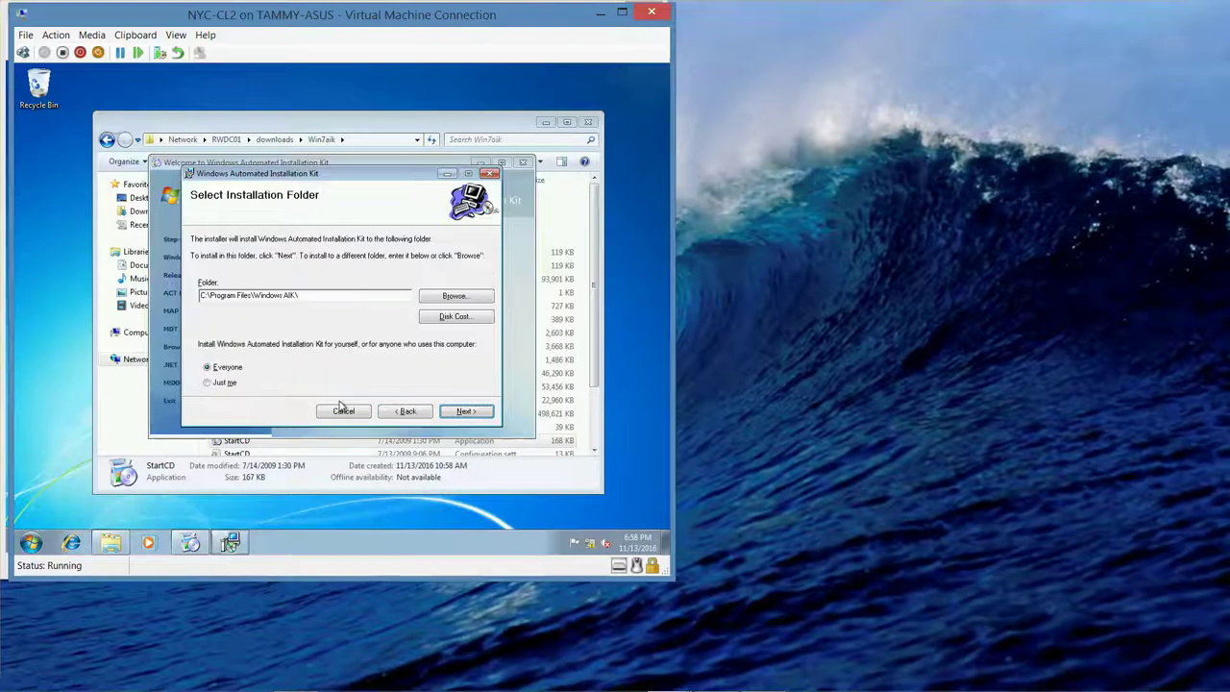
- Install Windows Automated Installation Kit in C:\Program Files\Windows AIK\ for Everyone, and bring the NYC-CL2 window to the front during installation
key("Tab")
key("Tab")
key("Tab")
key("Tab")
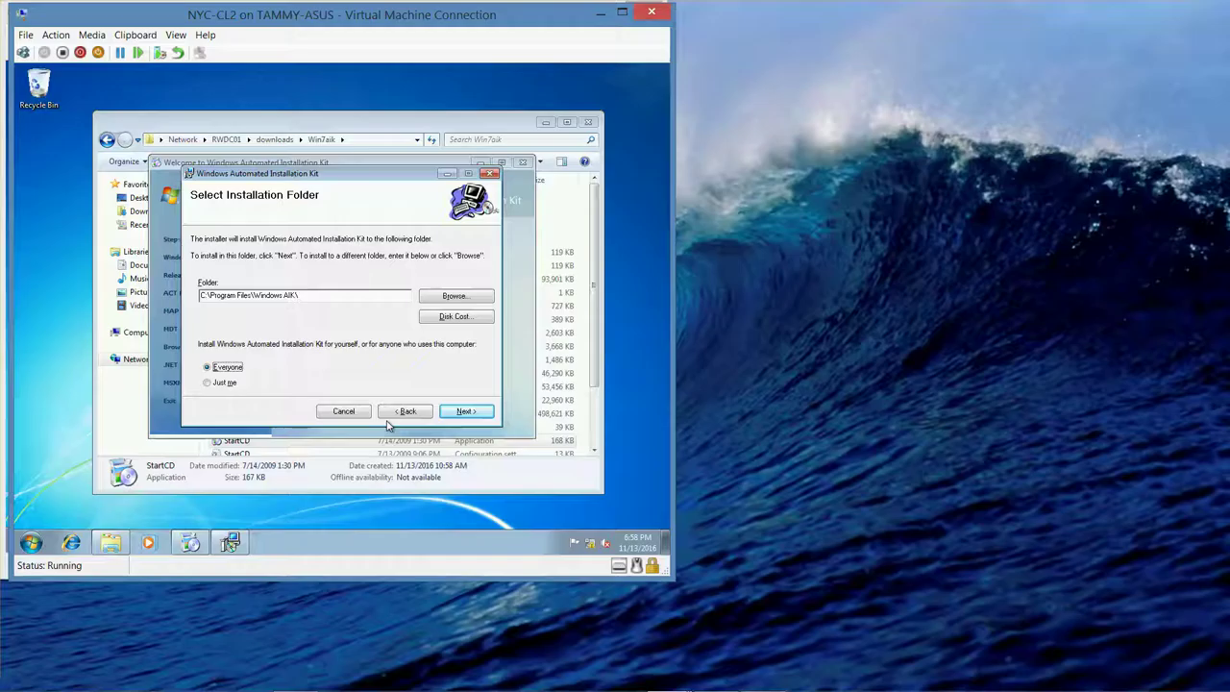
key("Return")
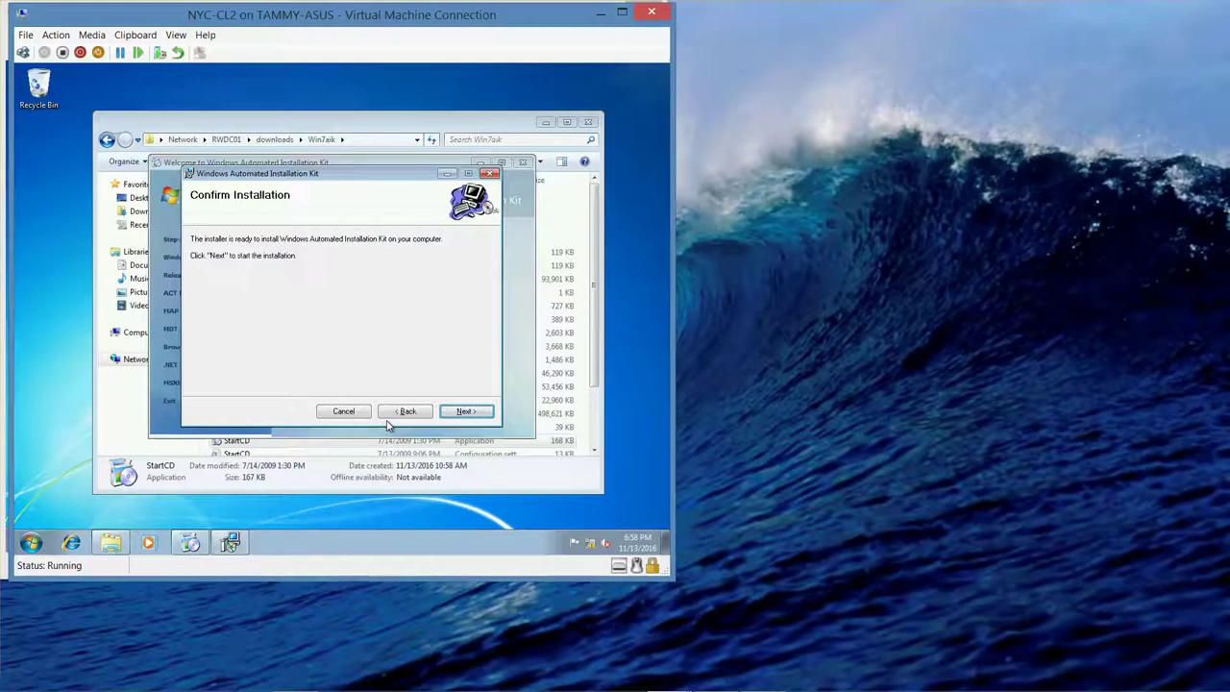
key("Return")
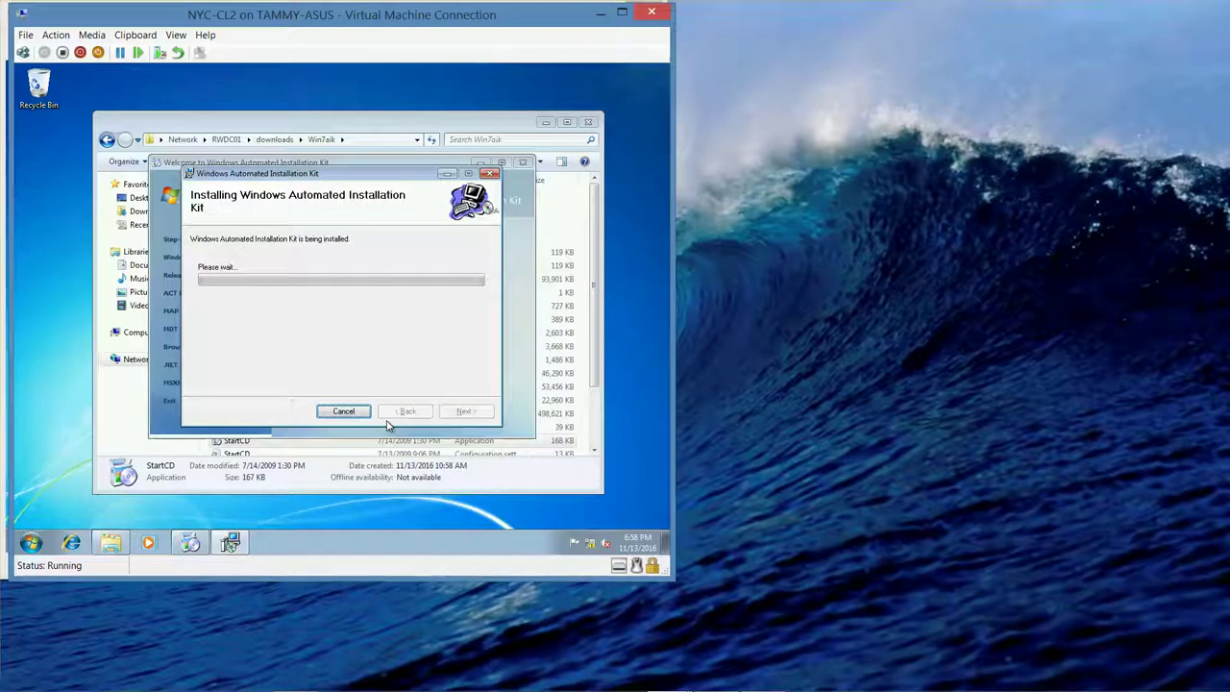
mouse_move(576, 688)
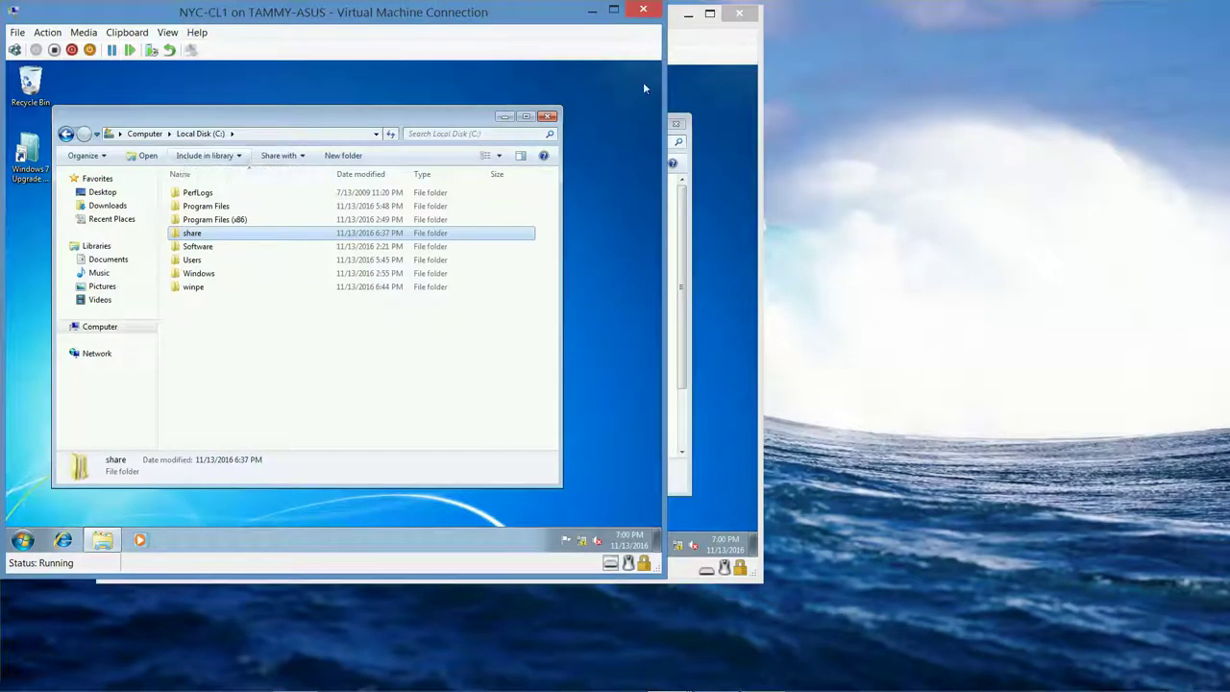
left_click(687, 63)
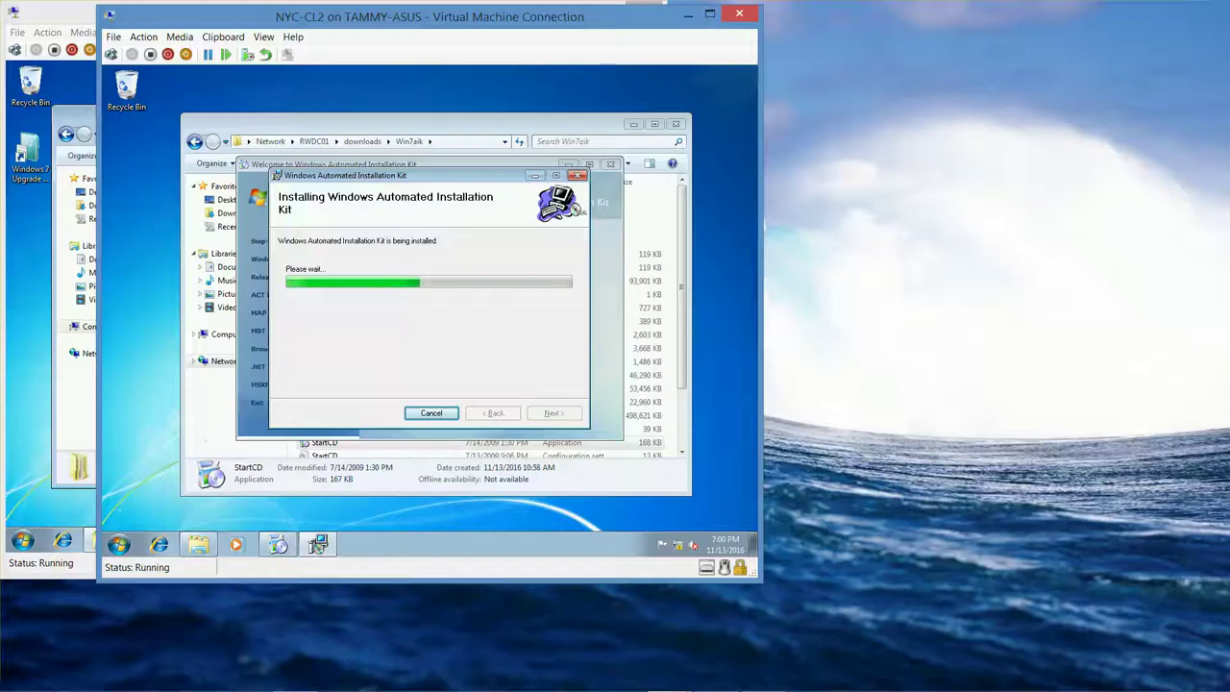
- Close the Explorer window on NYC-CL1 and review Everyone's share permissions on the C:\shared folder of NYC-CL3
mouse_move(767, 684)
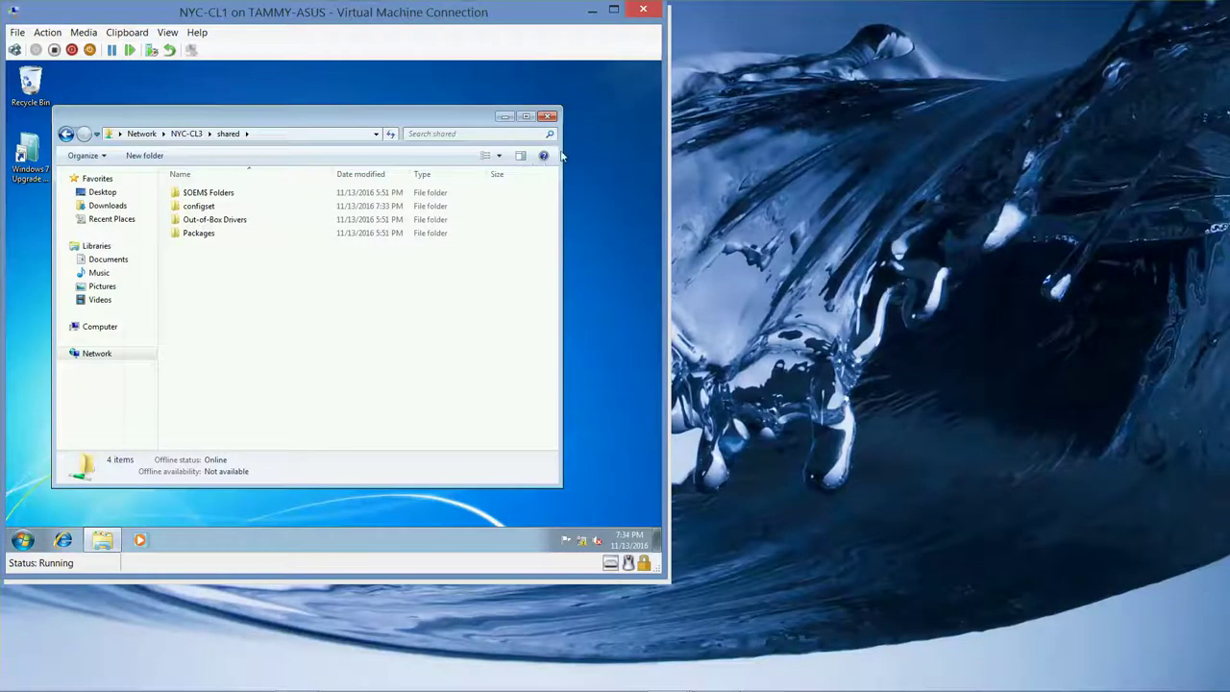
left_click(547, 116)
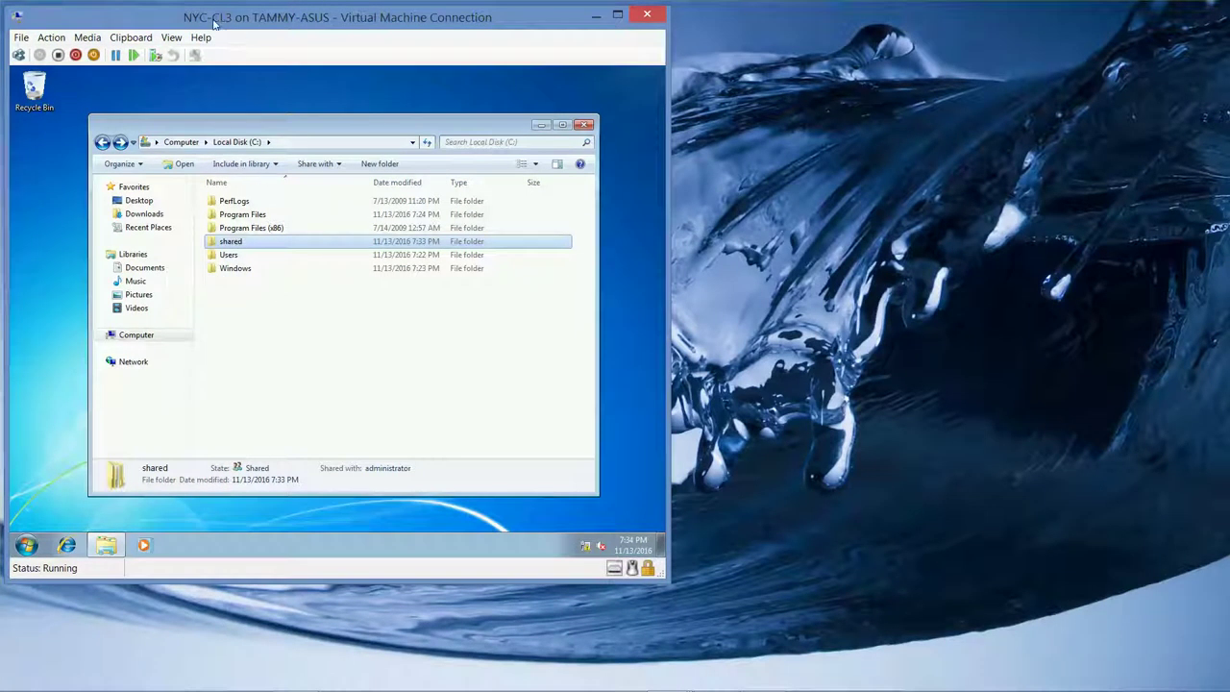
right_click(240, 245)
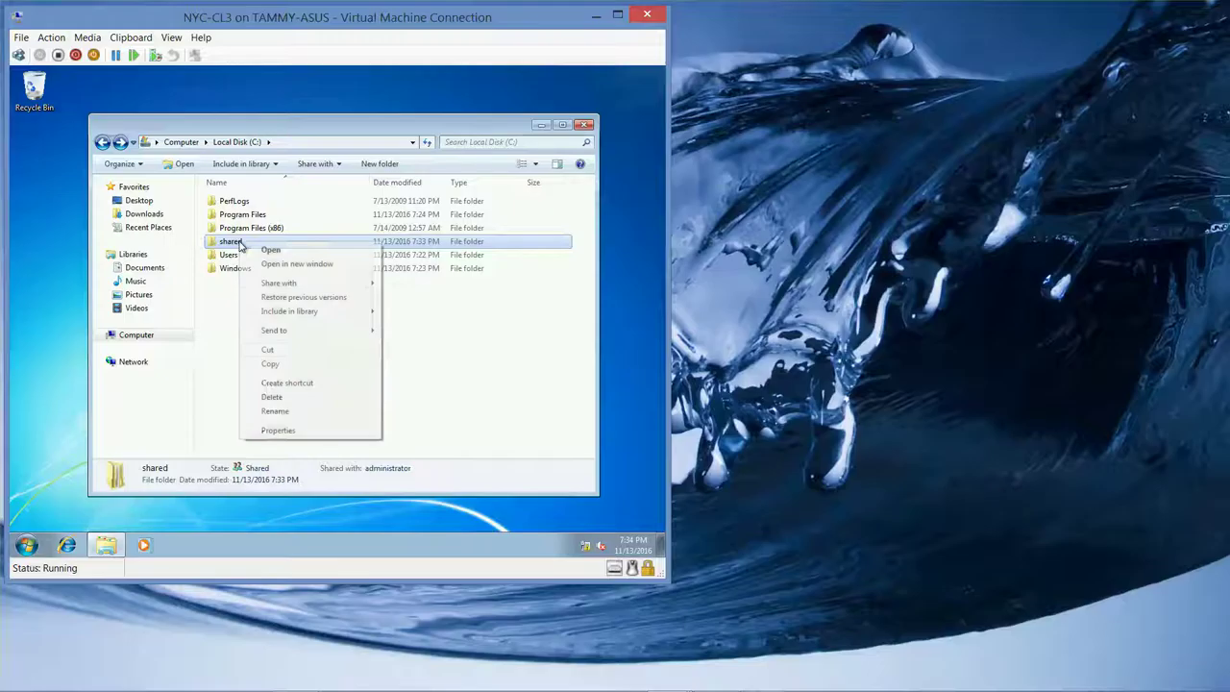
left_click(278, 431)
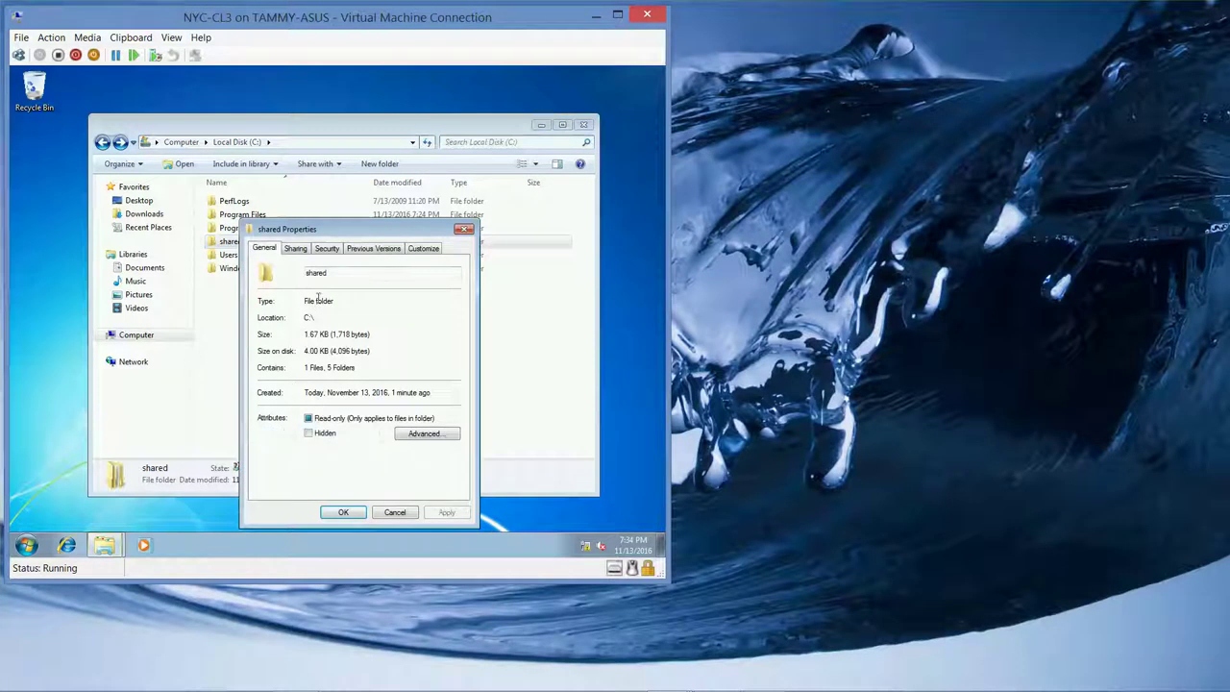
left_click(295, 248)
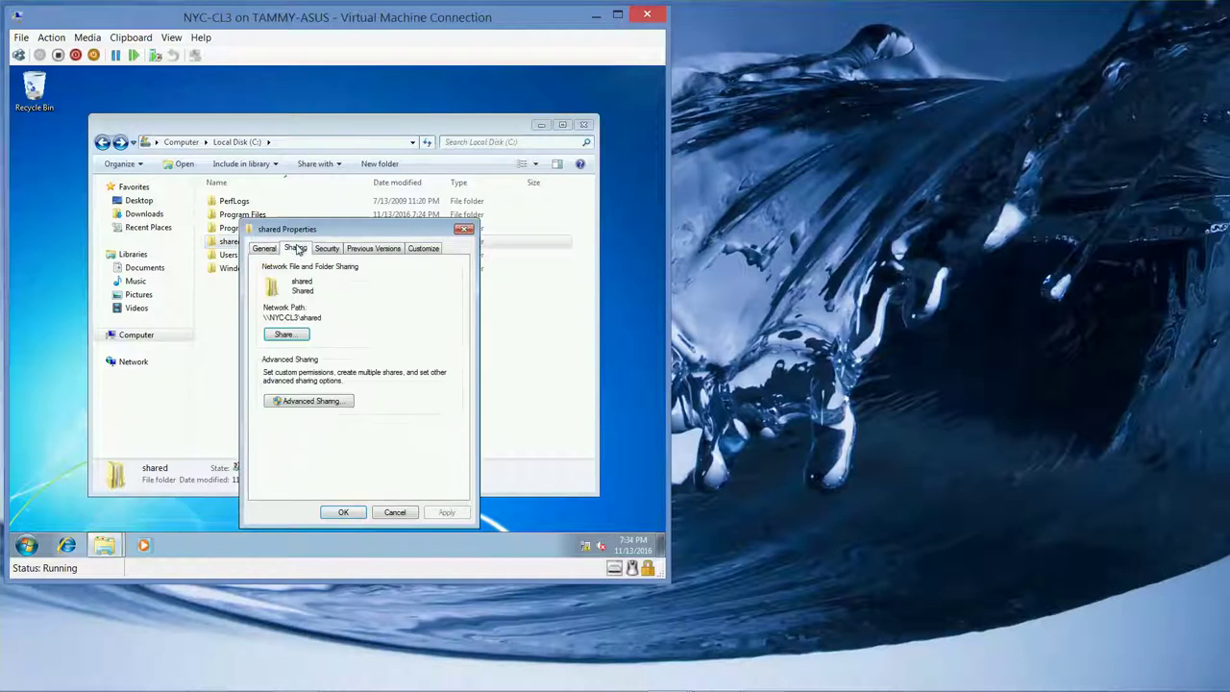
left_click(300, 400)
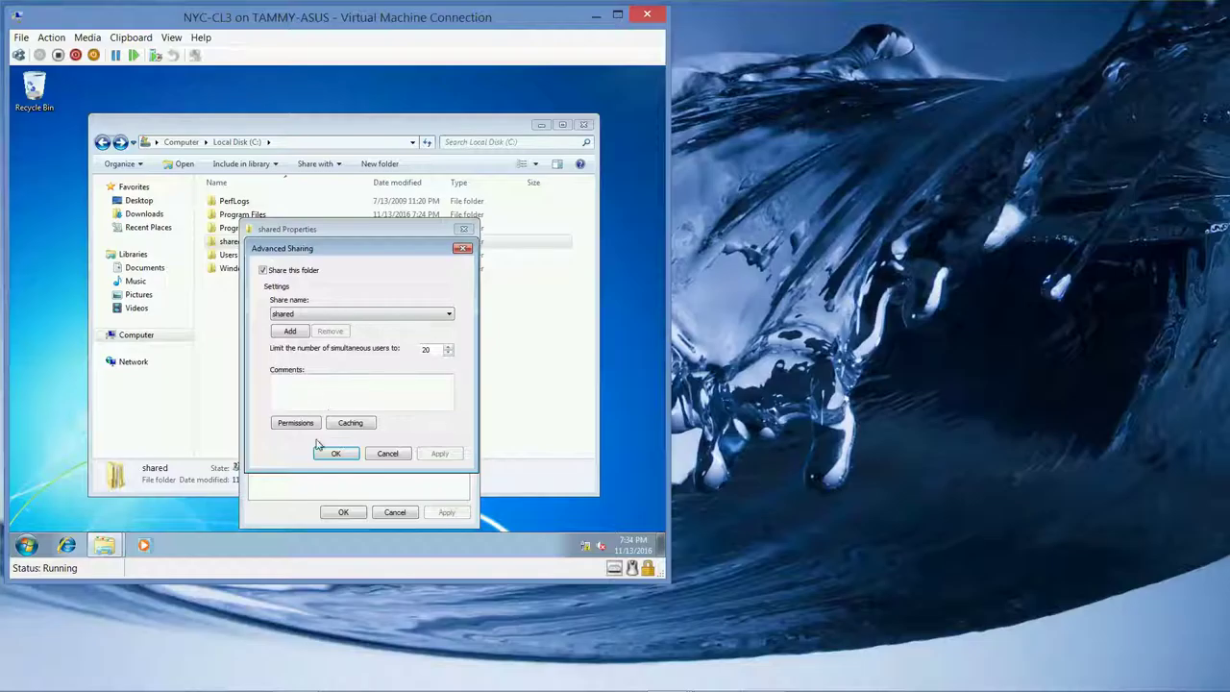
left_click(300, 429)
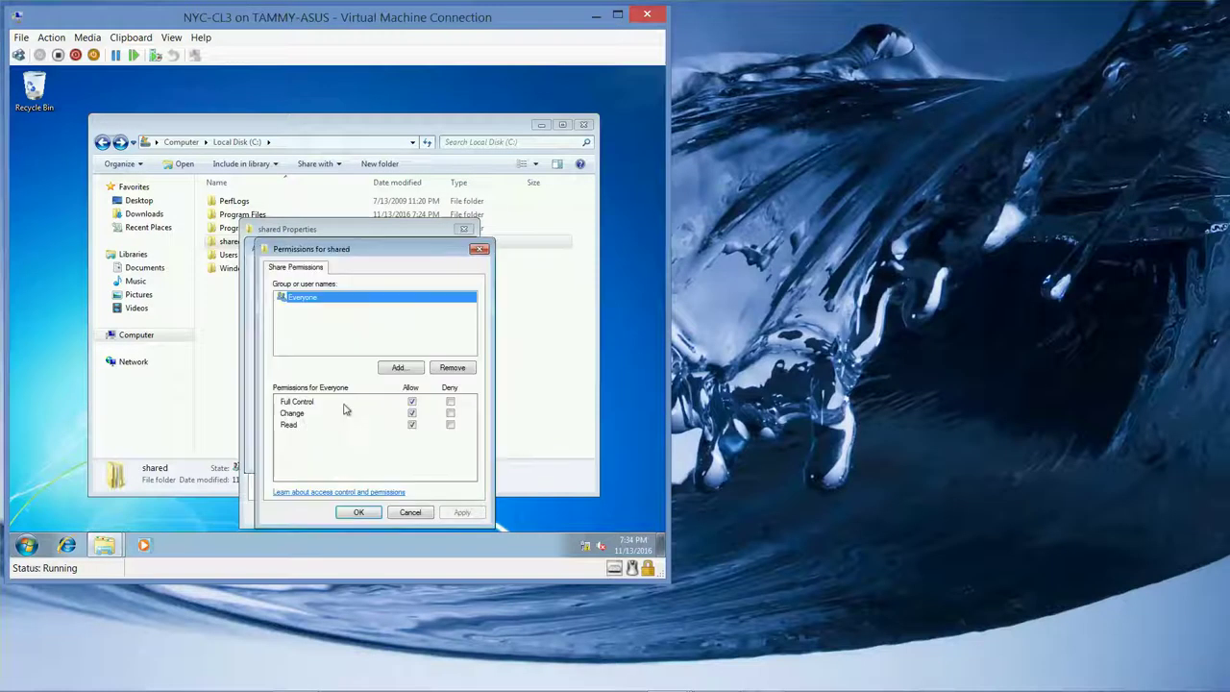
left_click(357, 512)
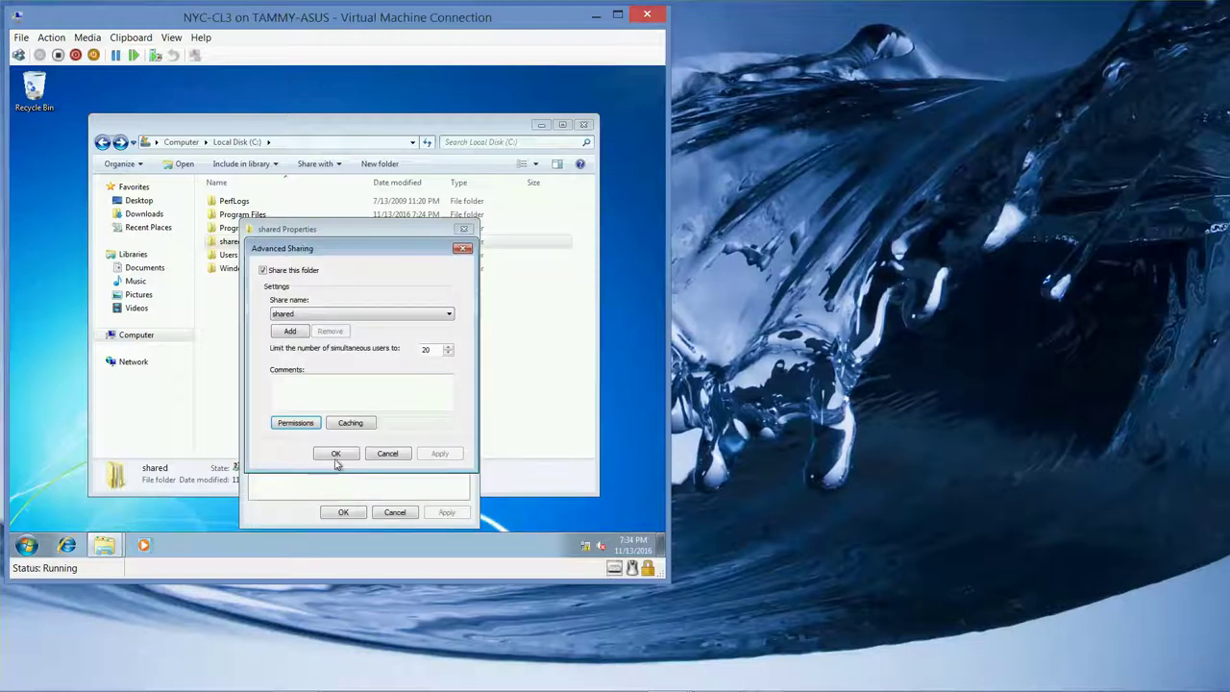
left_click(335, 454)
left_click(342, 512)
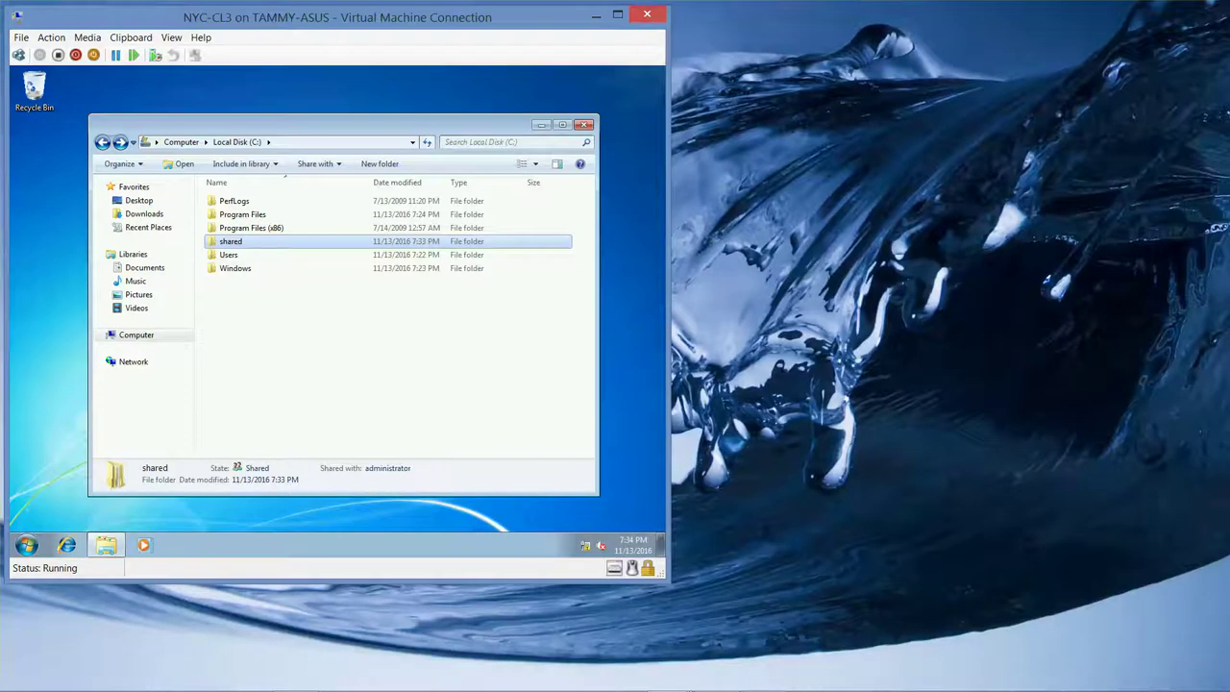
- Switch from NYC-CL3 back to the NYC-CL1 virtual machine window
mouse_move(452, 684)
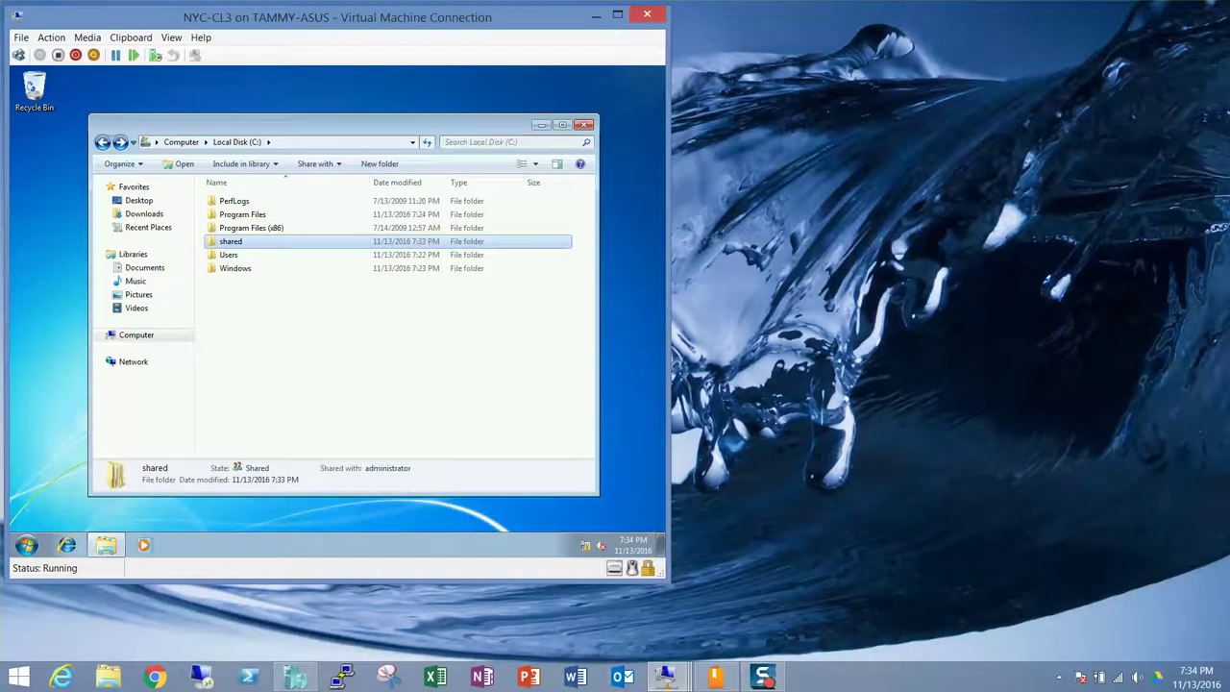
left_click(665, 676)
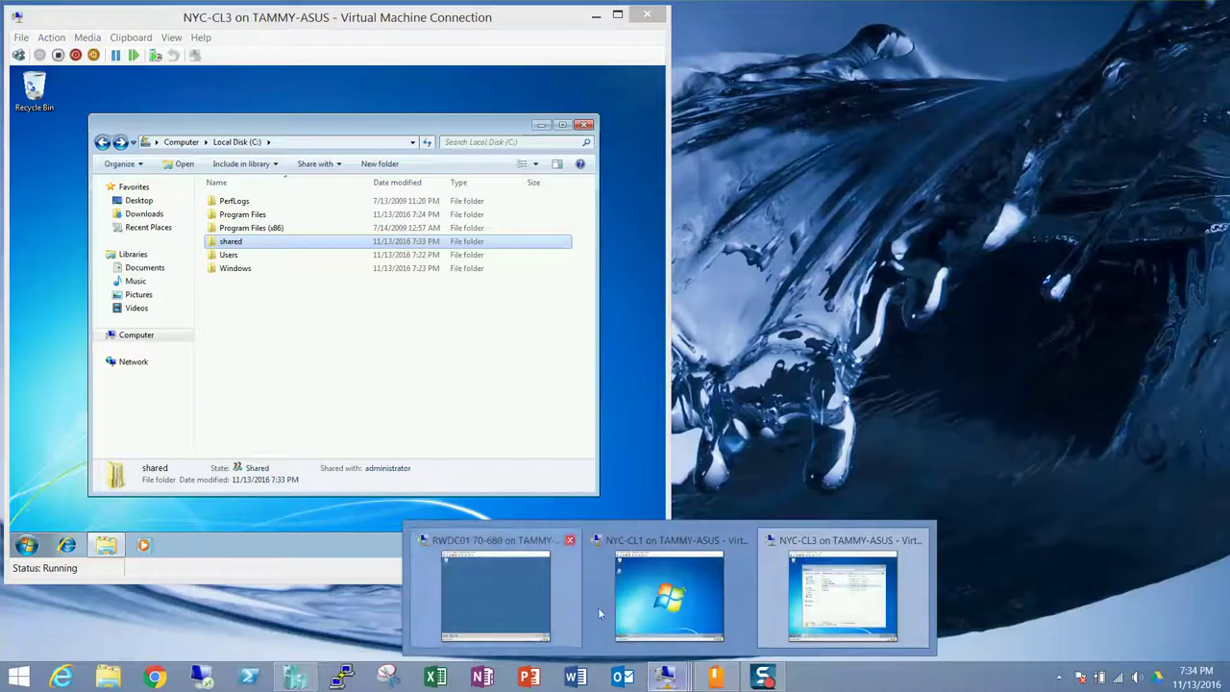
left_click(625, 607)
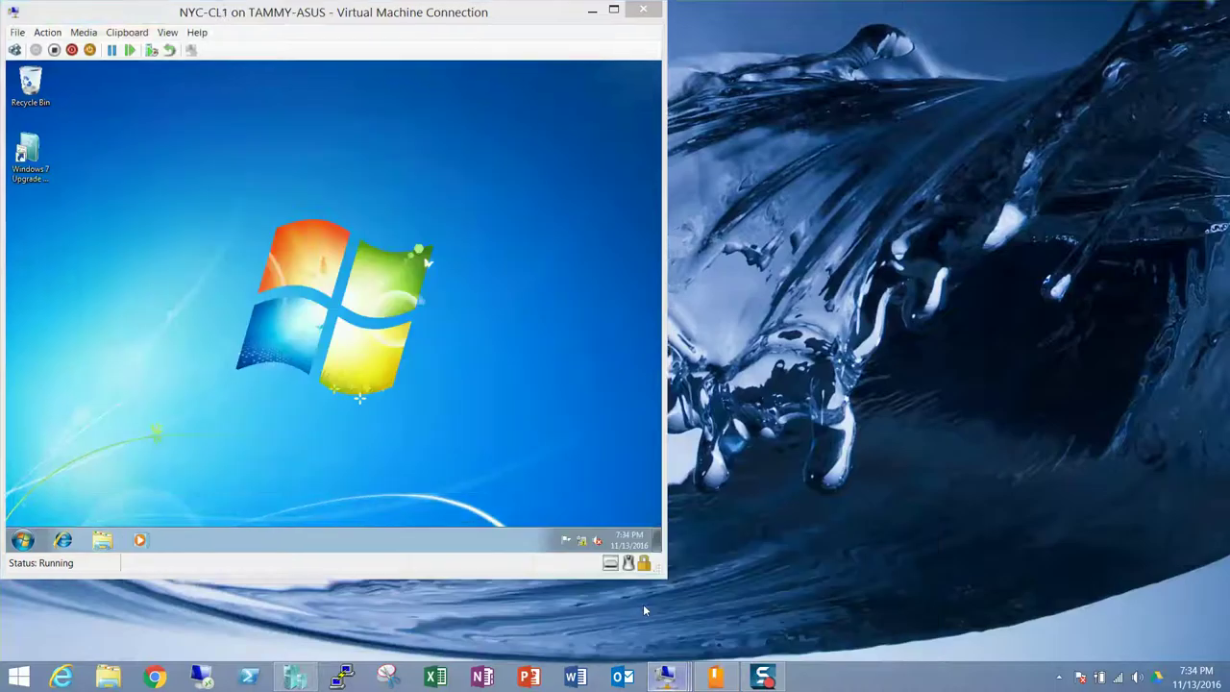
- Open the C:\share folder on NYC-CL1 and select all of its subfolders
left_click(102, 541)
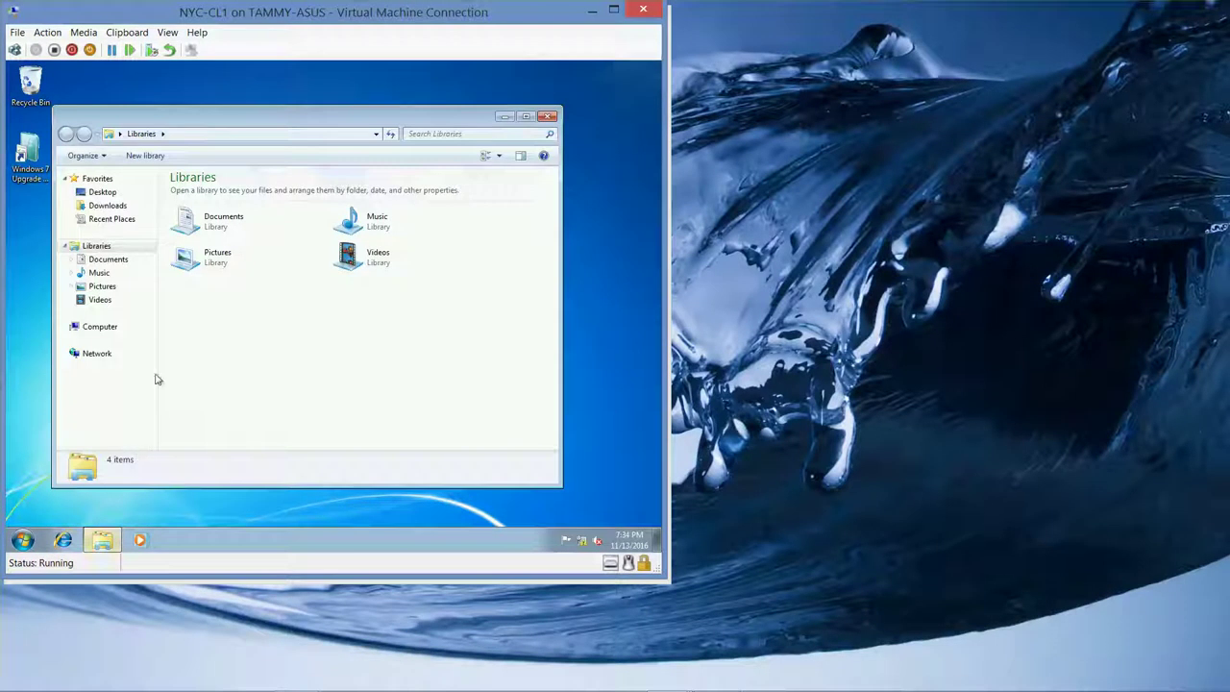
left_click(87, 328)
double_click(254, 210)
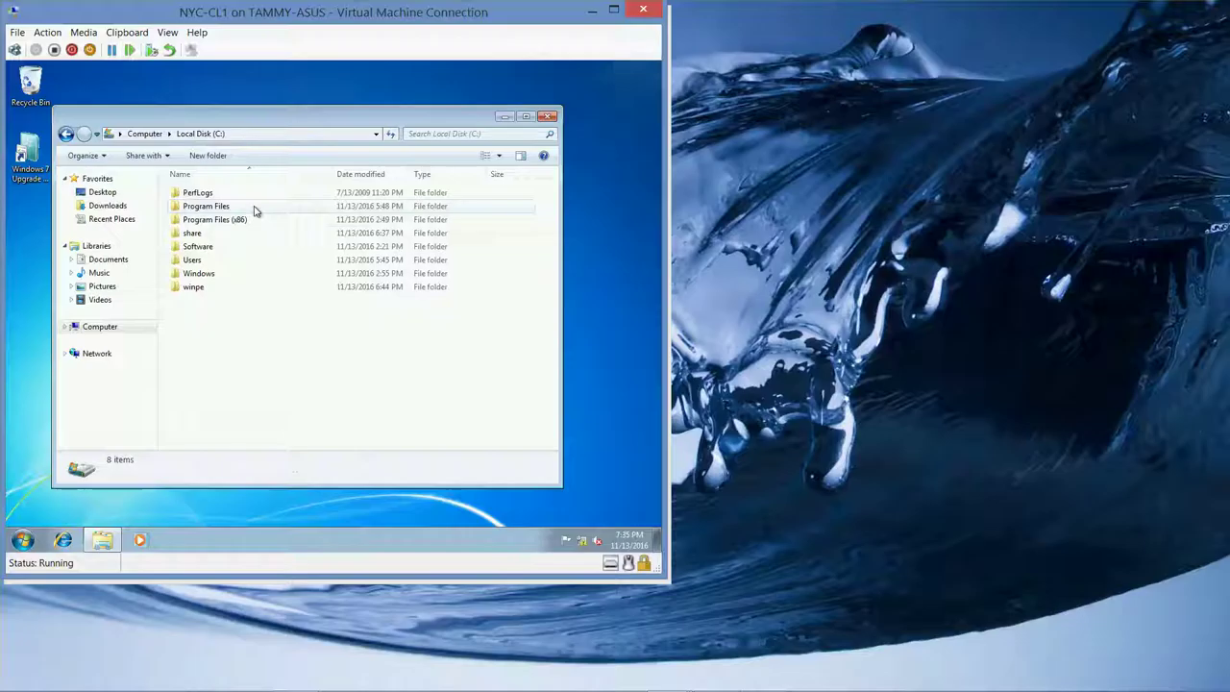
double_click(195, 234)
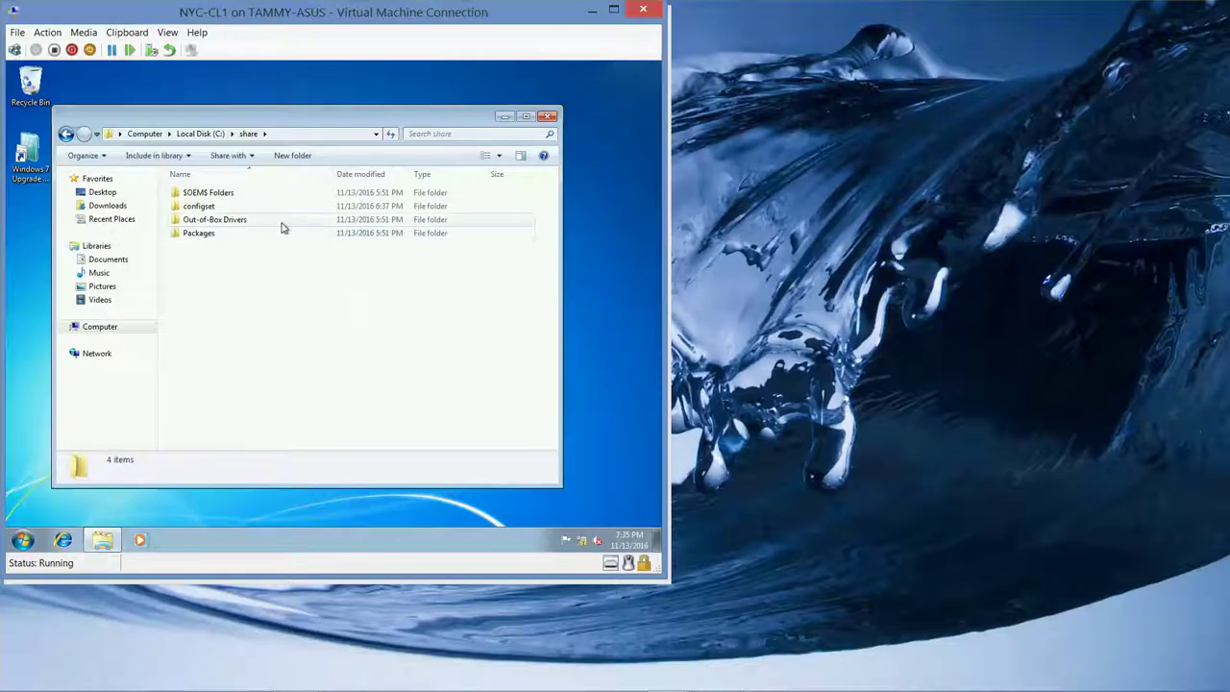
key("ctrl+a")
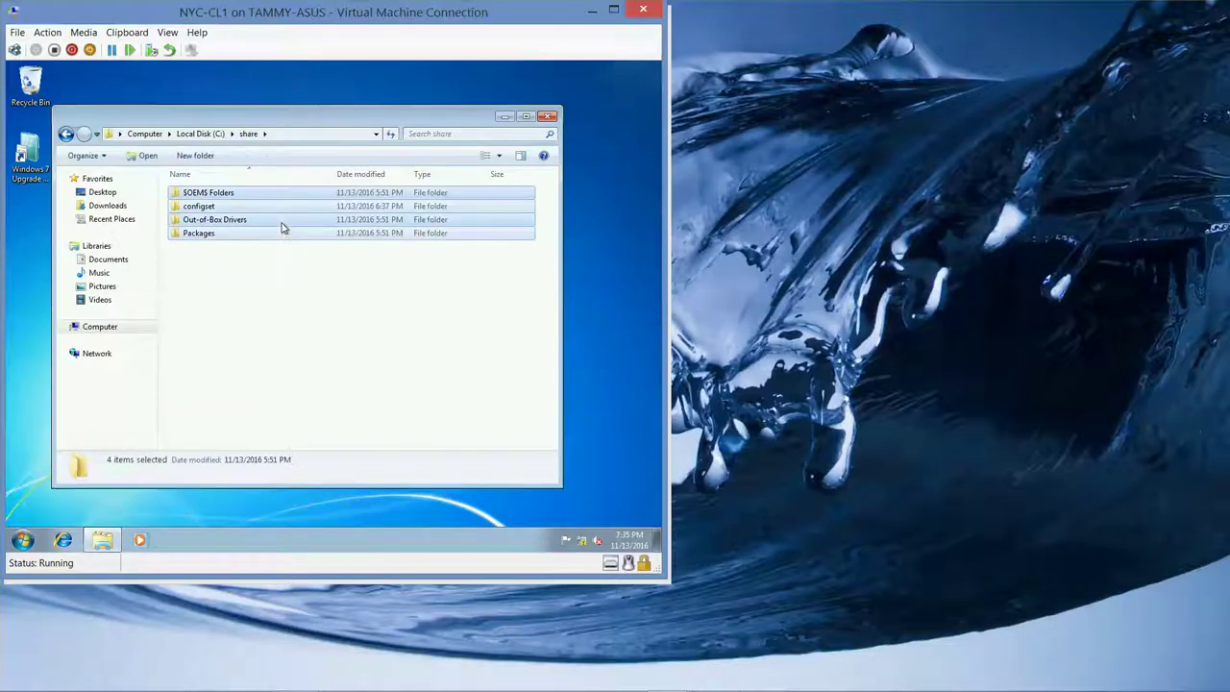
- Open the shared folder on NYC-CL3 over the network, check its contents, and close the Explorer window
left_click(99, 363)
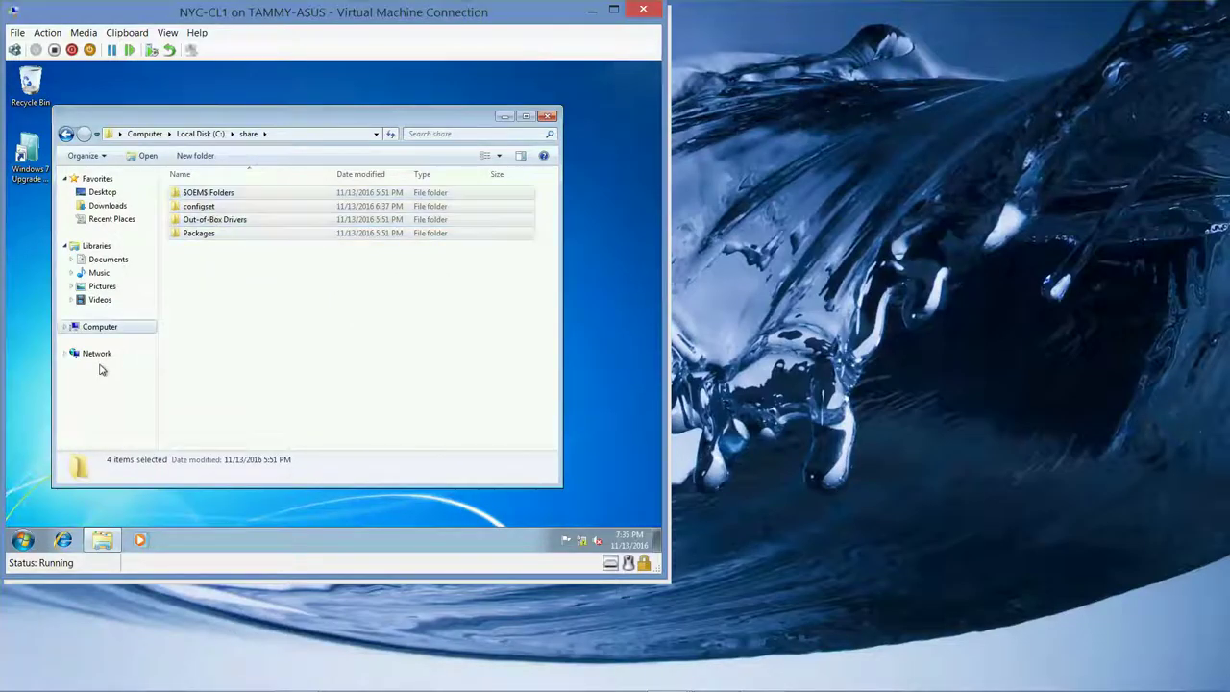
left_click(97, 354)
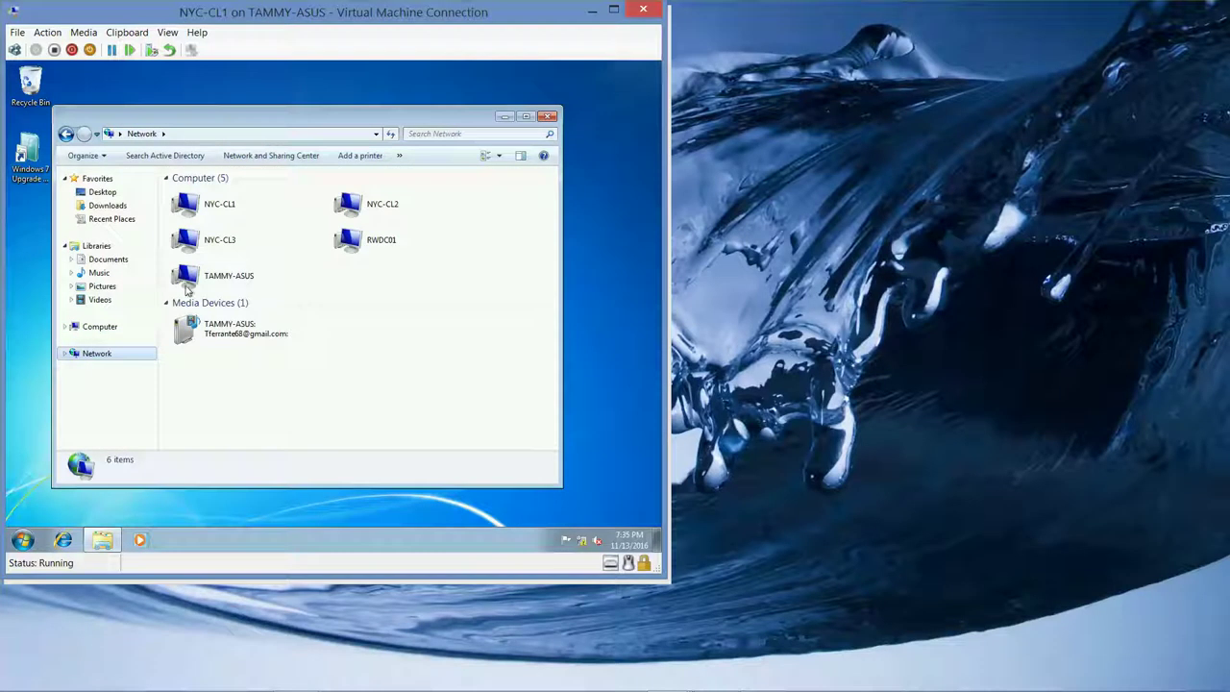
double_click(237, 239)
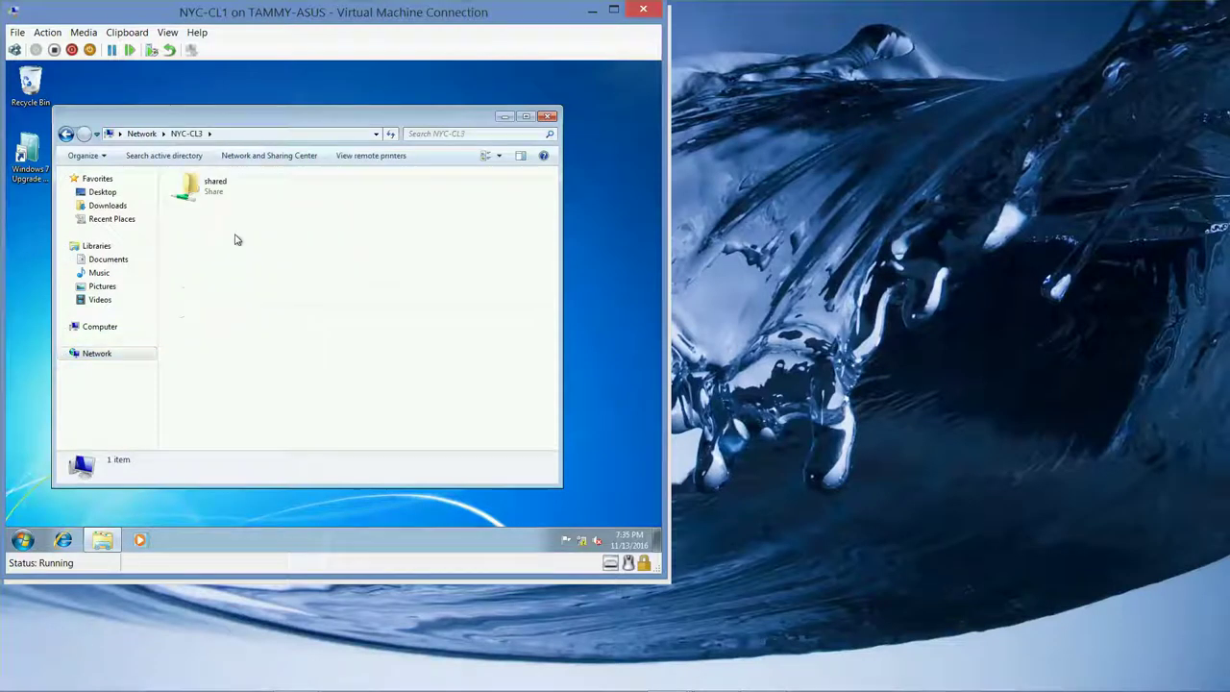
double_click(215, 188)
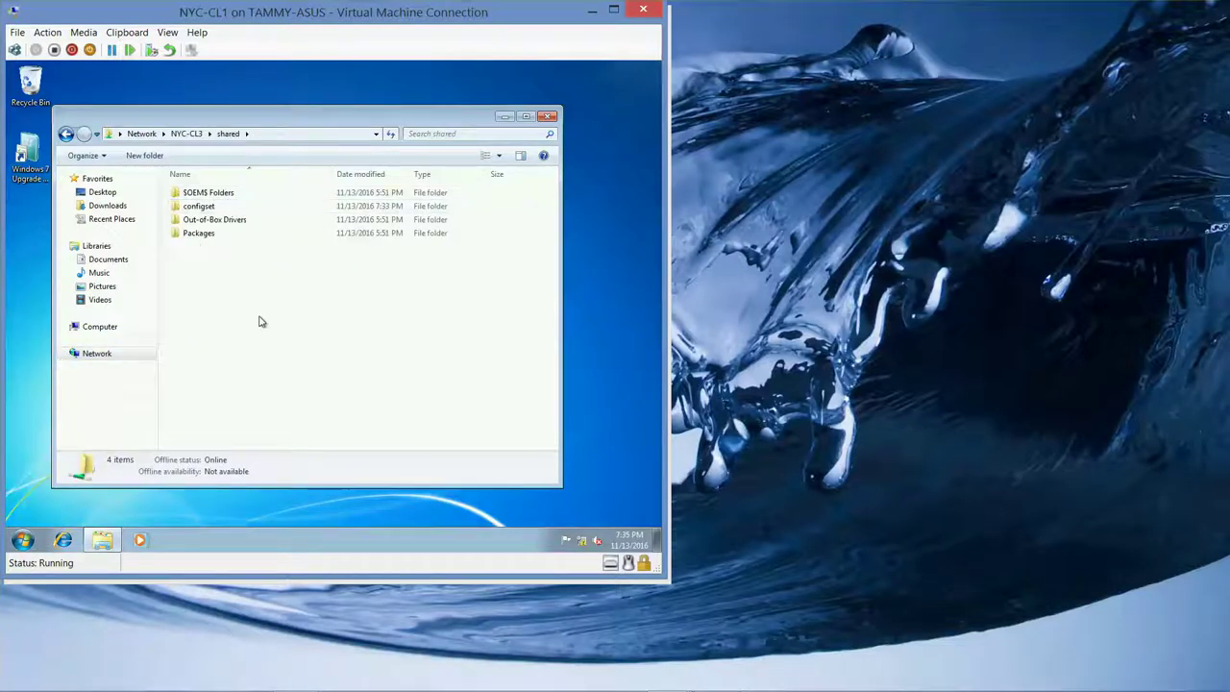
left_click(547, 117)
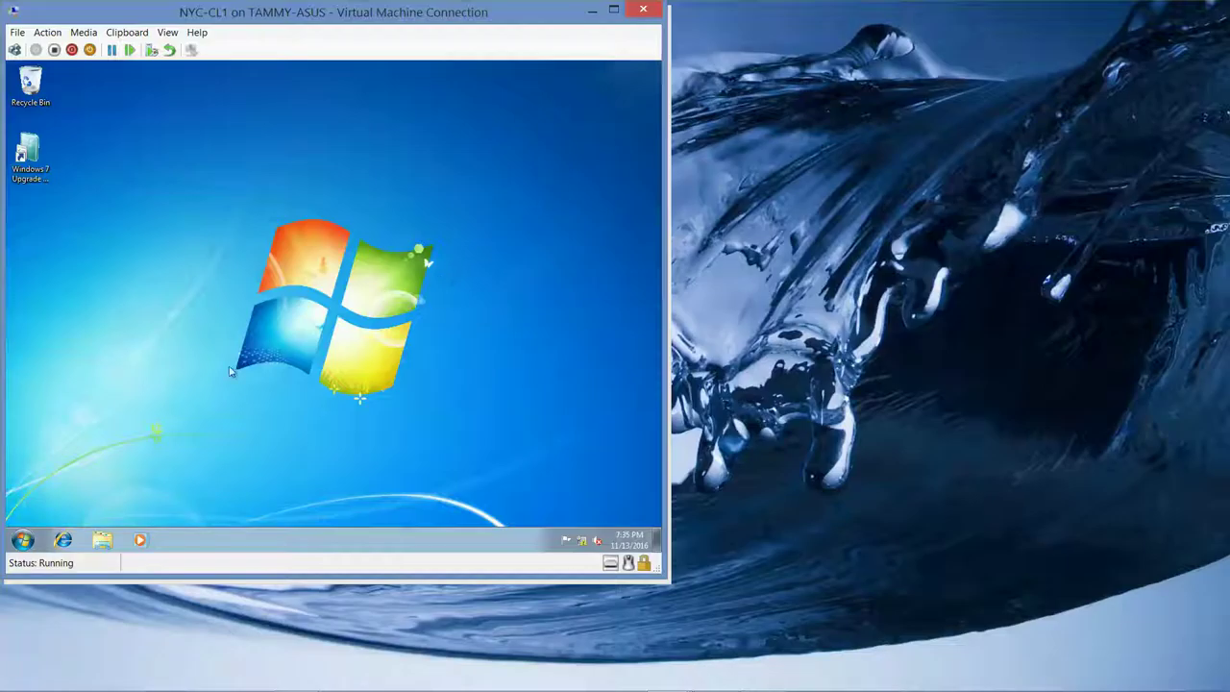
- Open the Microsoft Windows AIK program folder on NYC-CL1 in an Explorer window
left_click(23, 540)
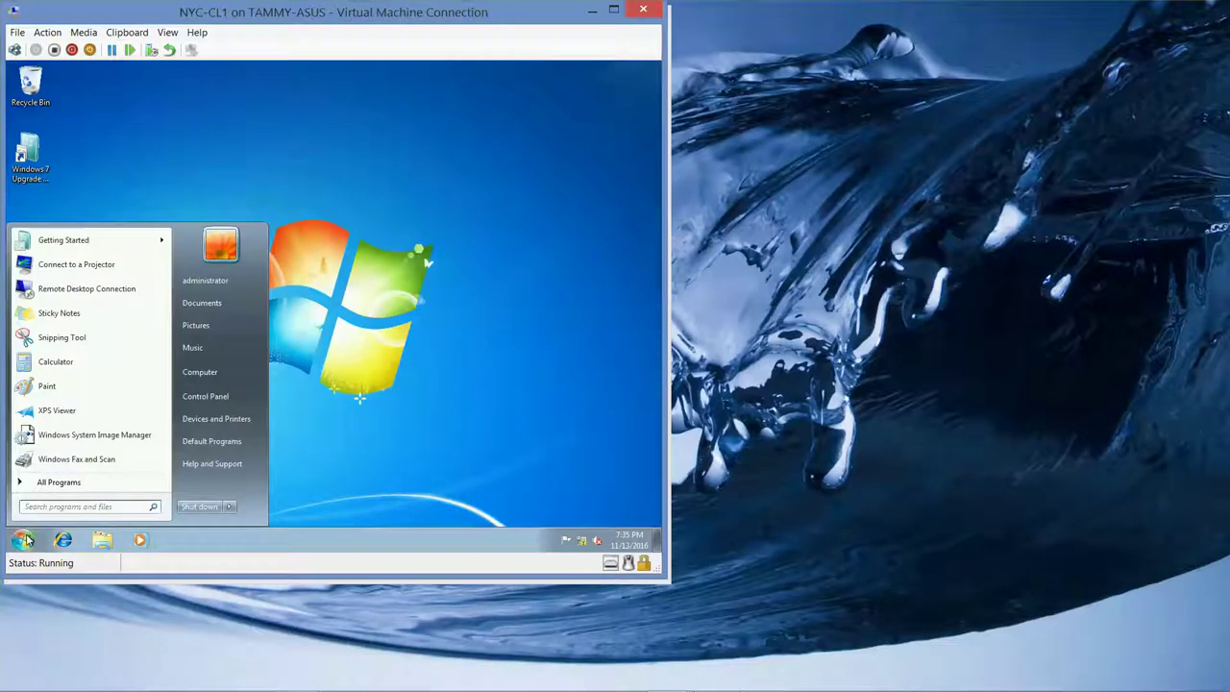
left_click(67, 488)
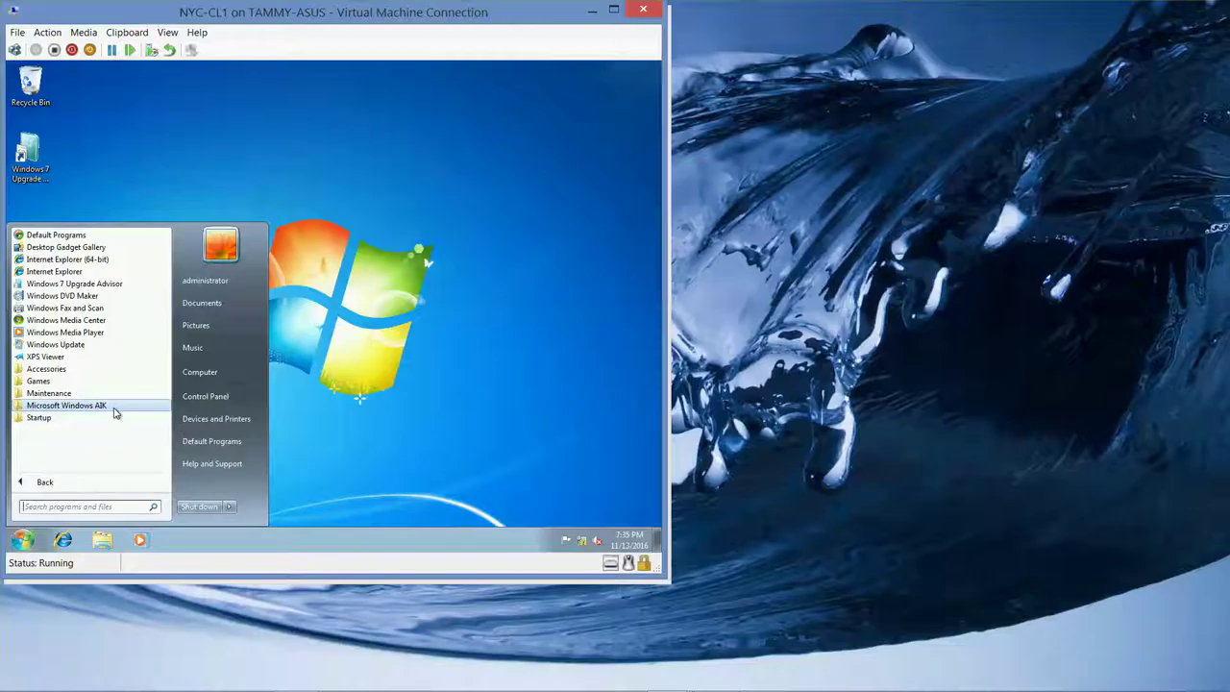
key("Up")
right_click(105, 408)
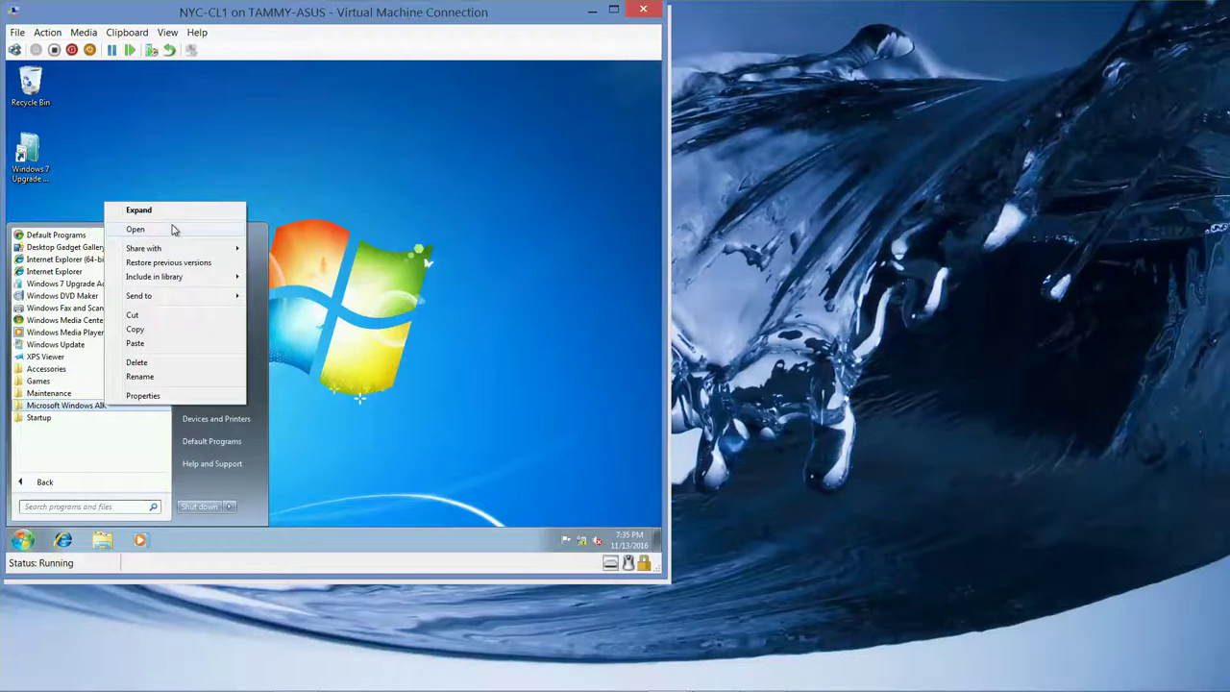
left_click(136, 229)
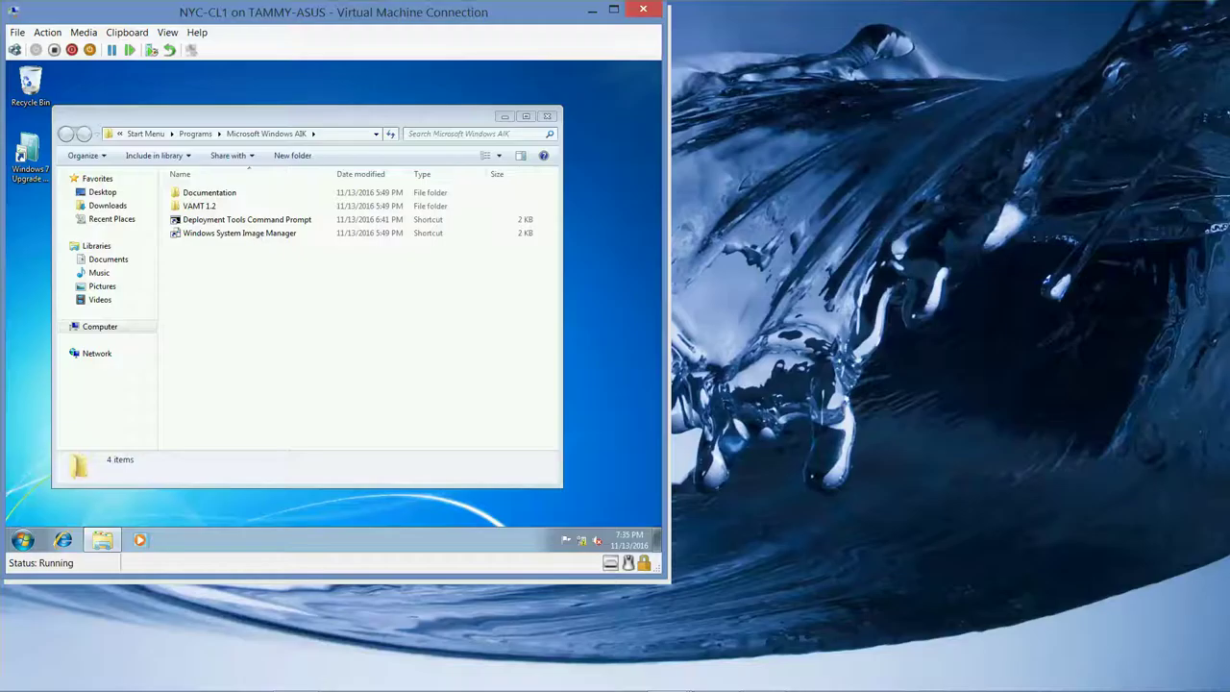
- Switch to the NYC-CL3 virtual machine and run the Deployment Tools Command Prompt as administrator
left_click(764, 681)
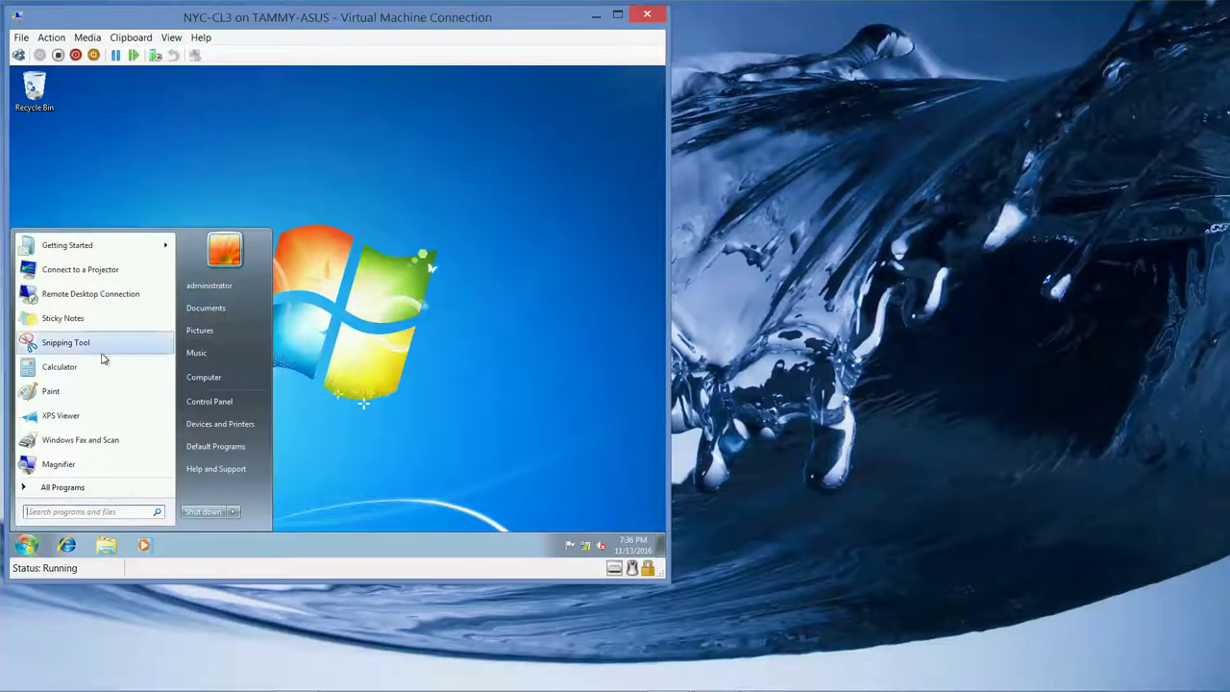
left_click(81, 487)
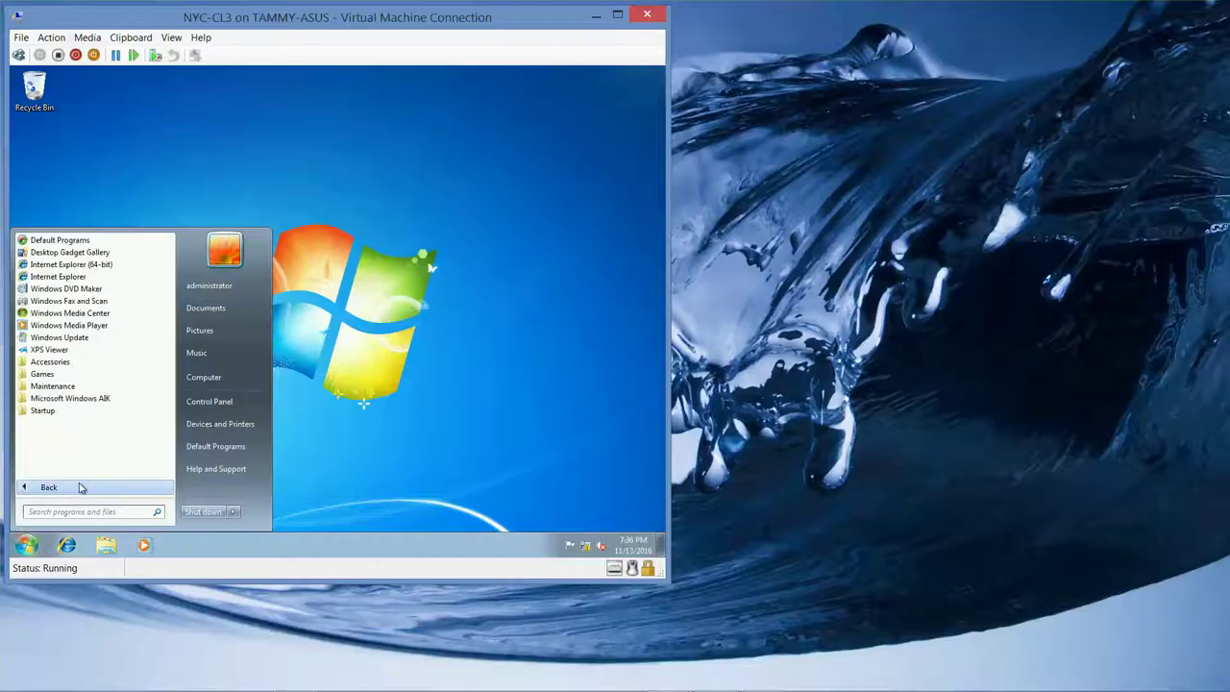
left_click(96, 399)
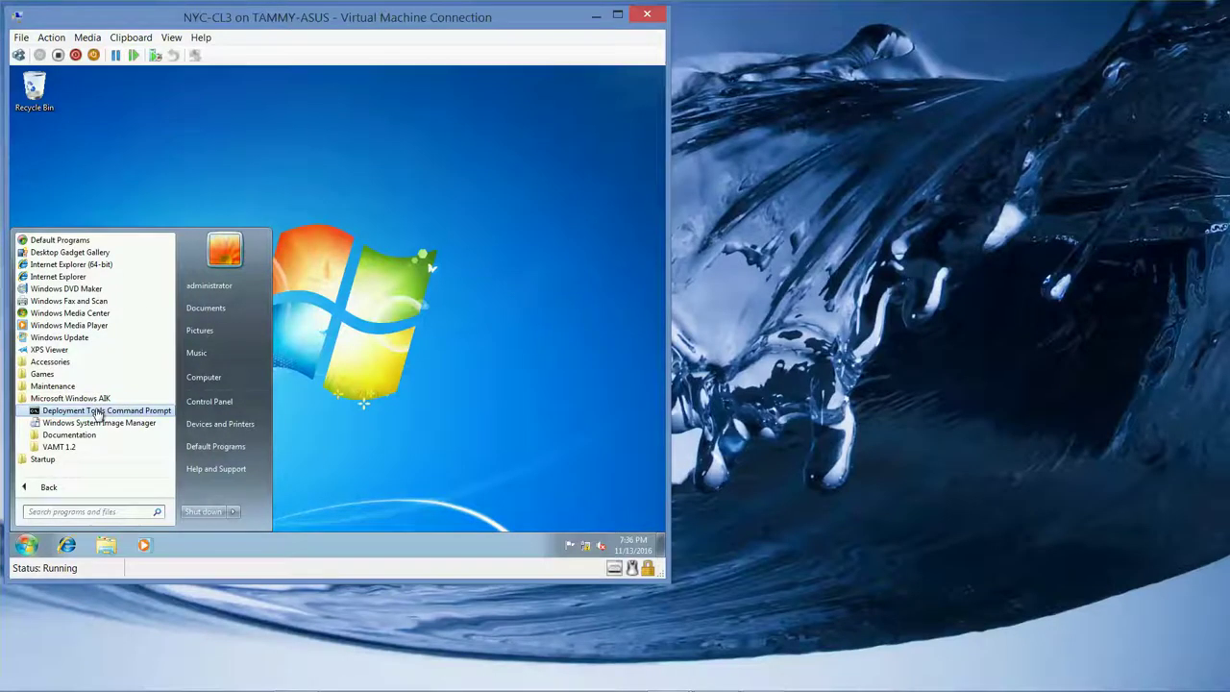
right_click(96, 411)
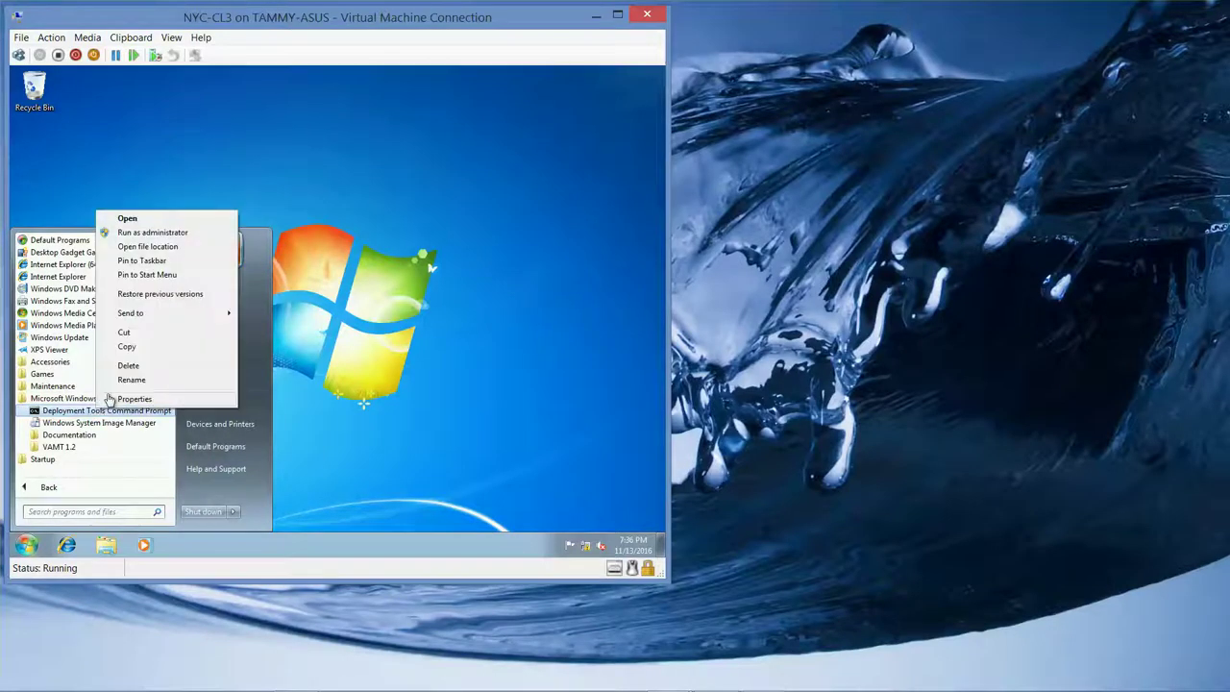
left_click(172, 233)
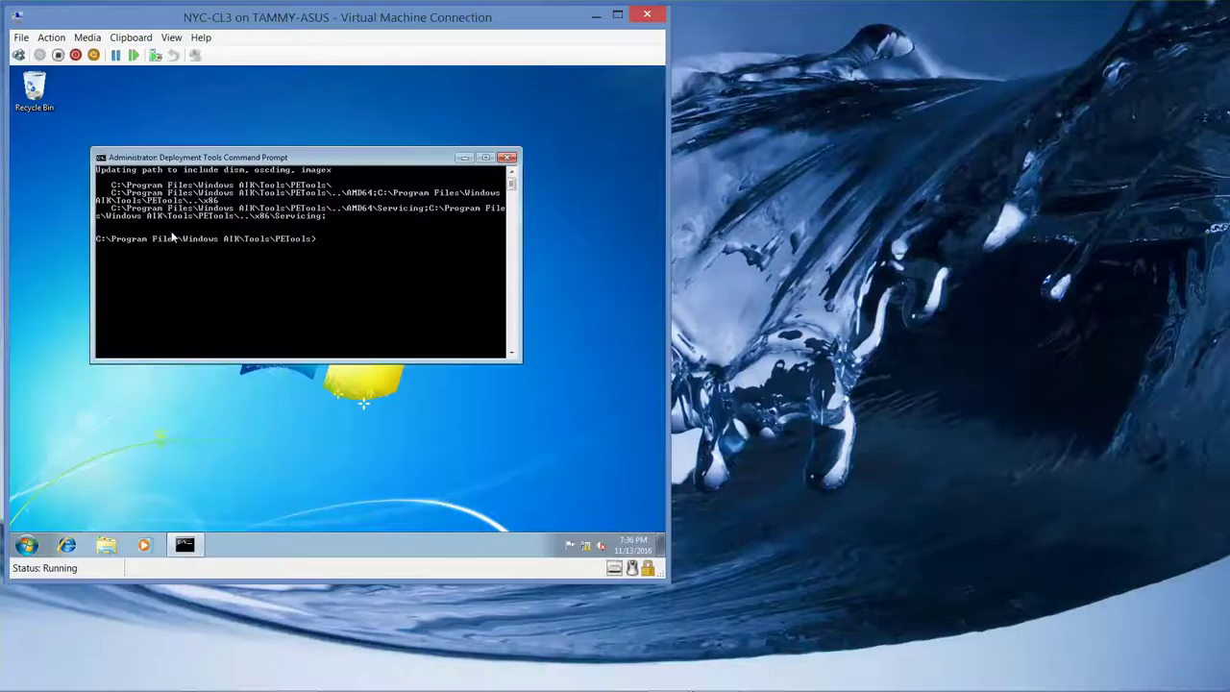
- Set the command prompt's font to Consolas, size 24, and move its window fully into view
right_click(327, 161)
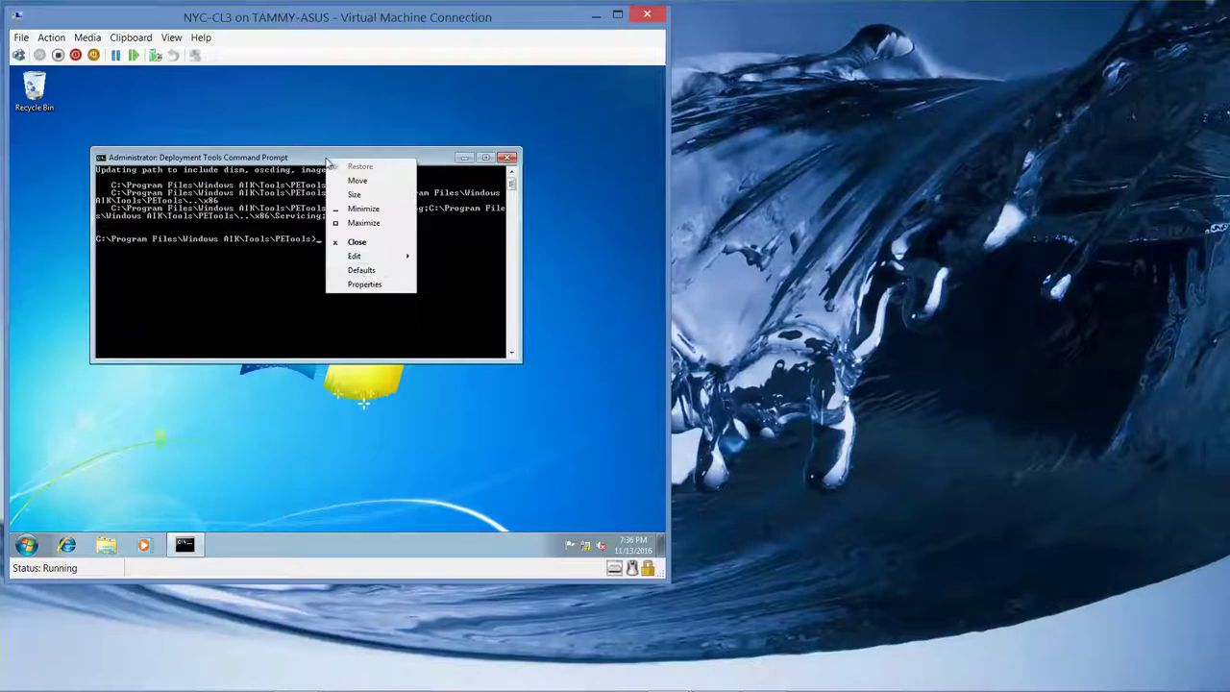
left_click(365, 285)
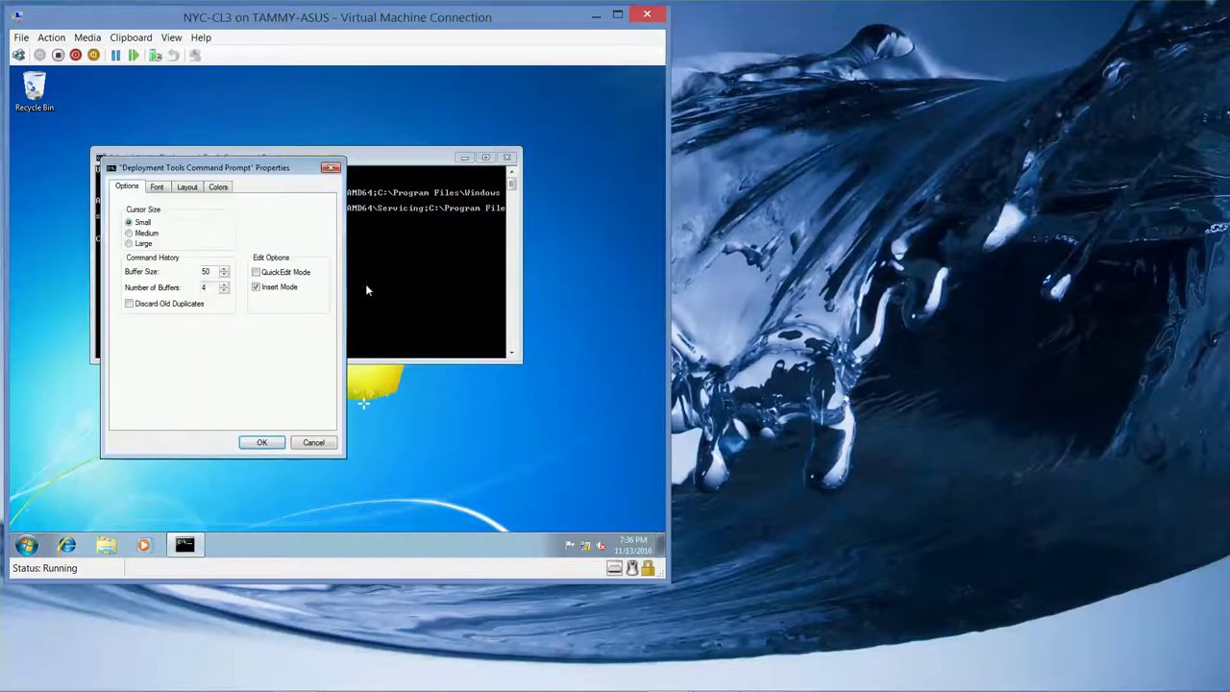
left_click(156, 187)
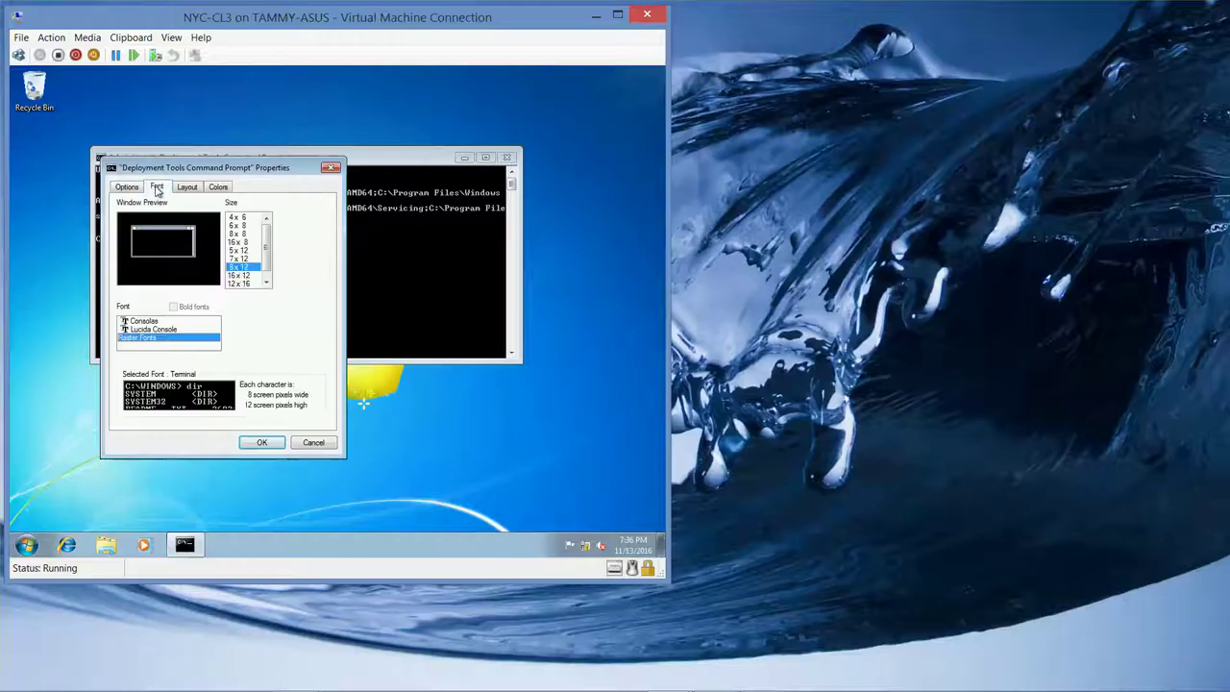
left_click(163, 321)
left_click(232, 272)
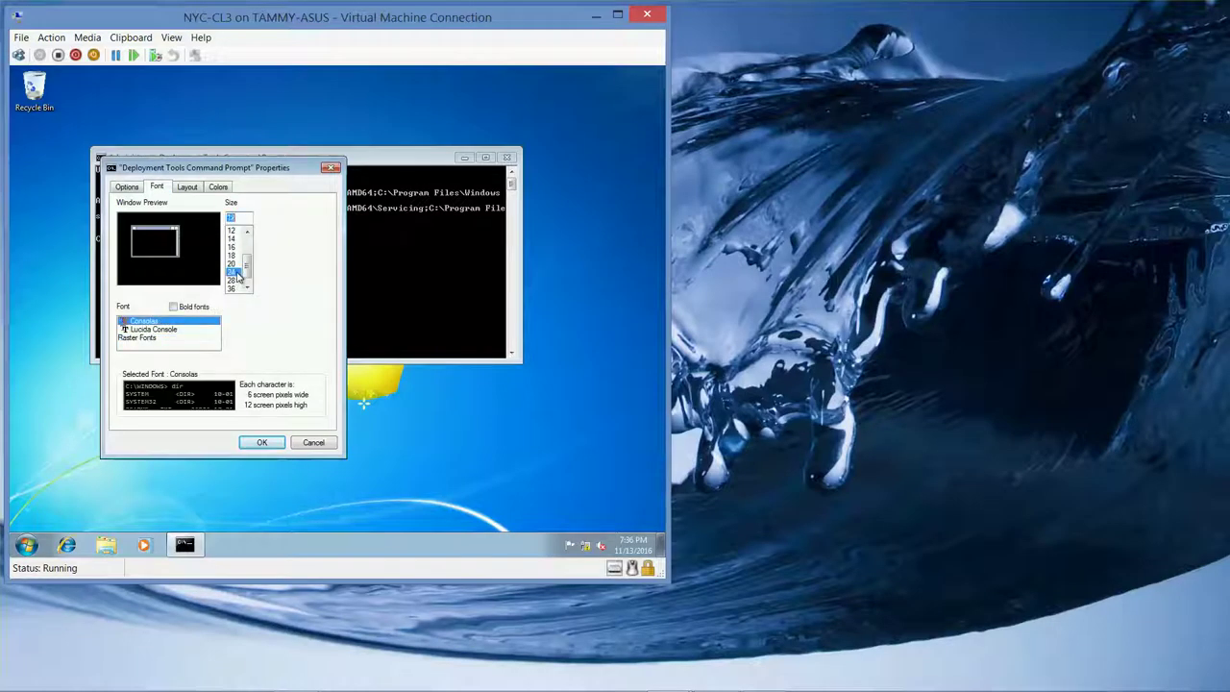
left_click(259, 442)
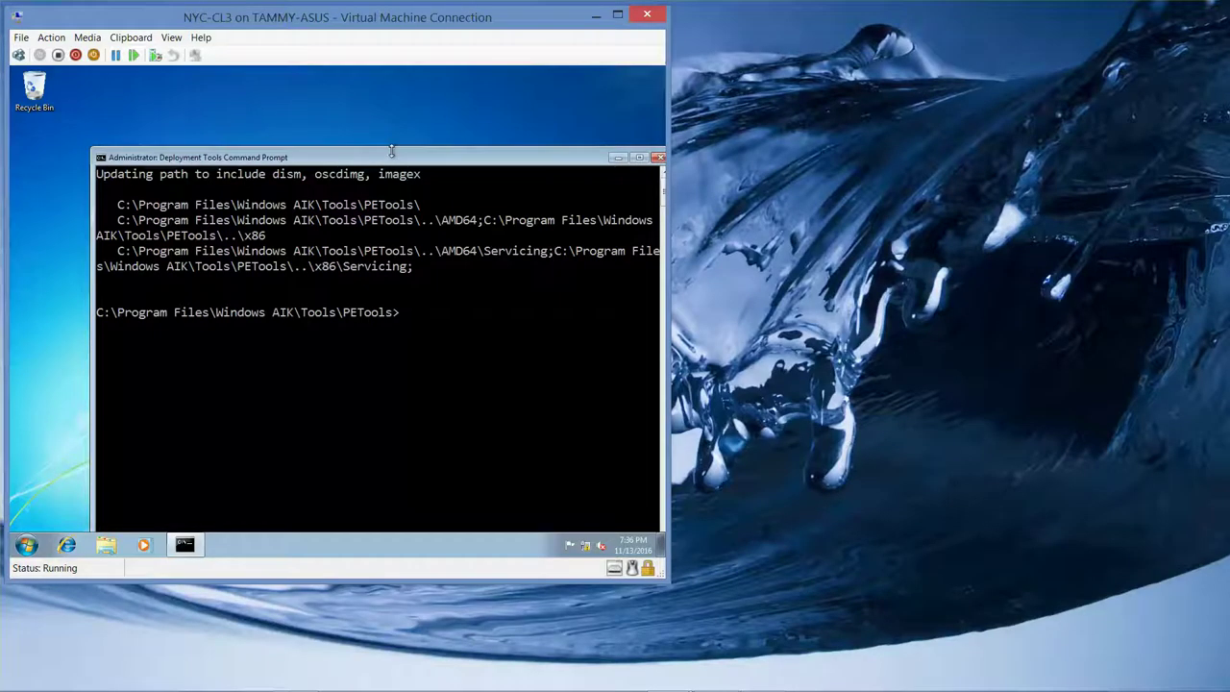
left_click_drag(394, 156, 333, 81)
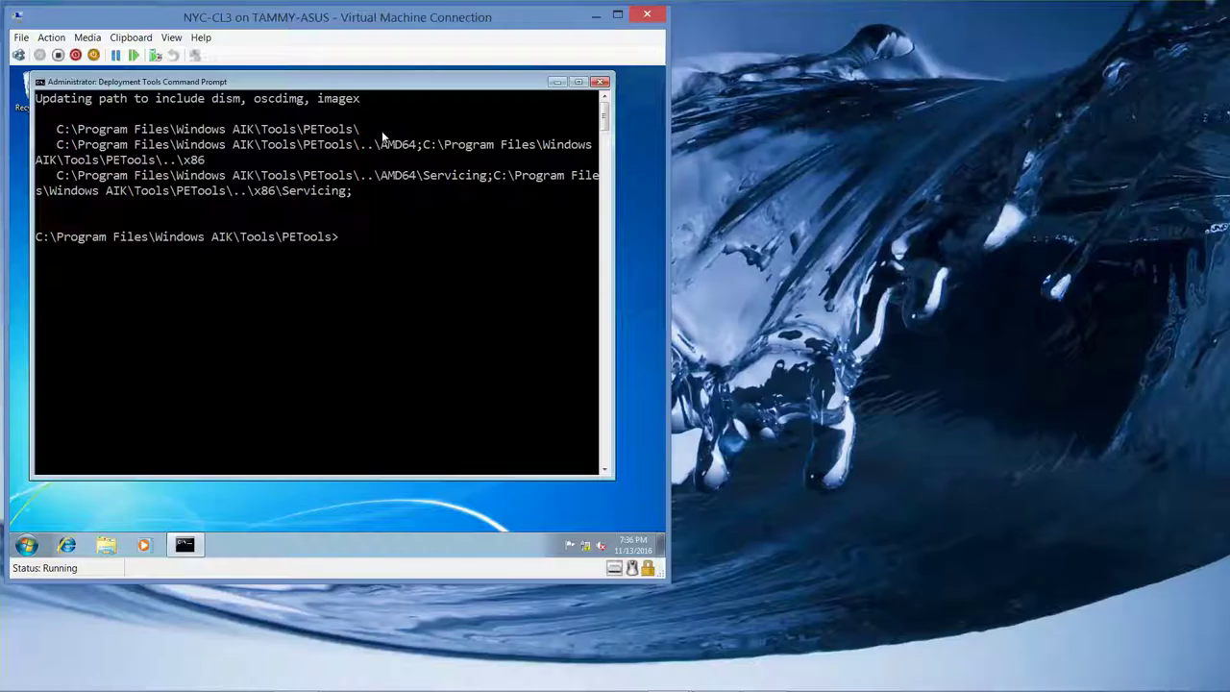
- Run copype.cmd amd64 c:\winpe, and copy c:\winpe\winpe.wim to c:\winpe\iso\sources\boot.wim
type("copype.cmd amd64 c:\\winpe")
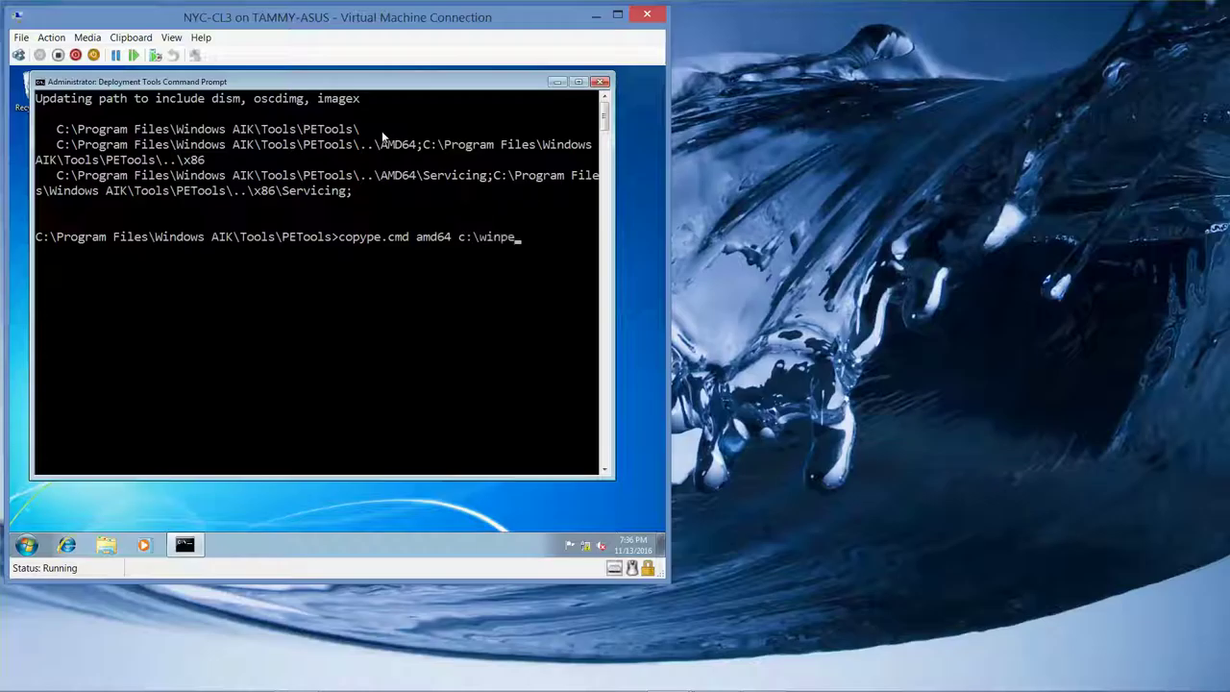
key("Return")
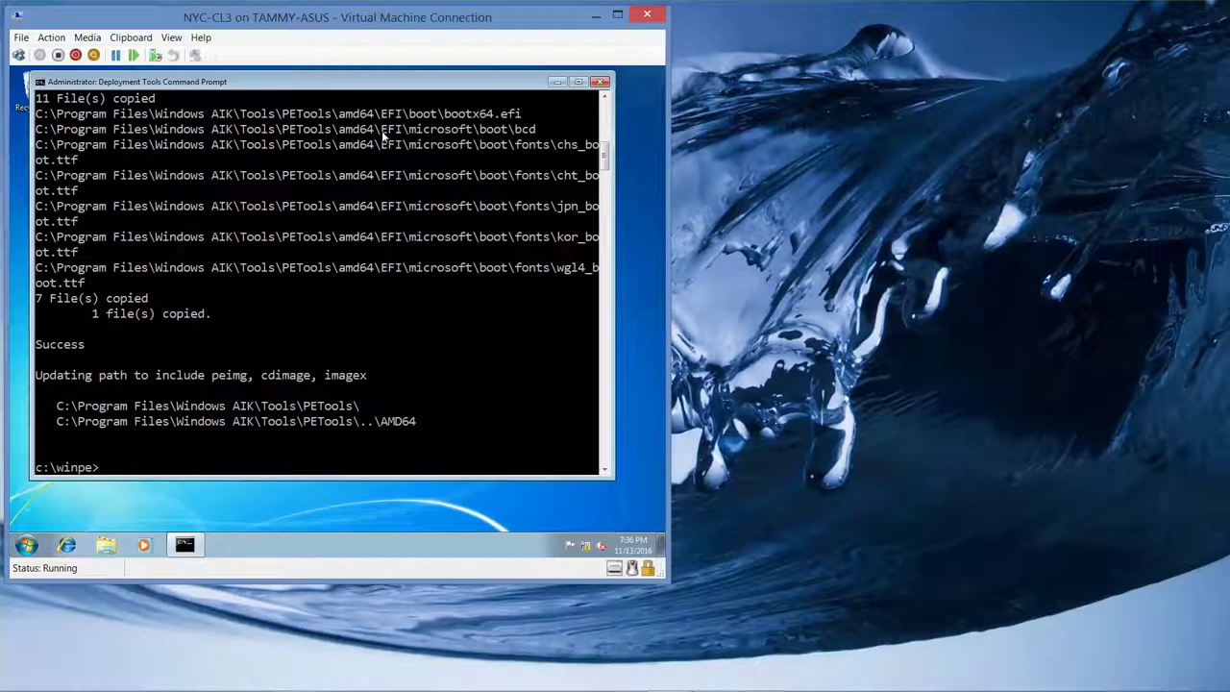
type("copy c:\\winpe\\winpe.wim")
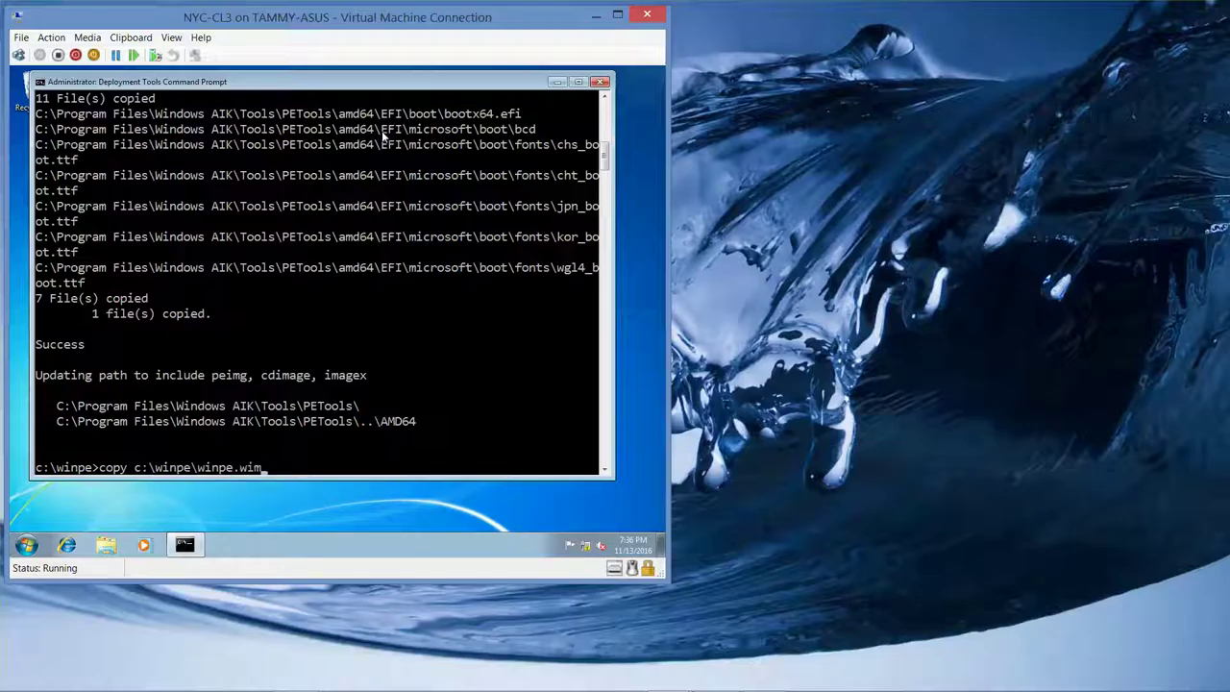
type(" c:\\winpe\\iso\\sources\\bo")
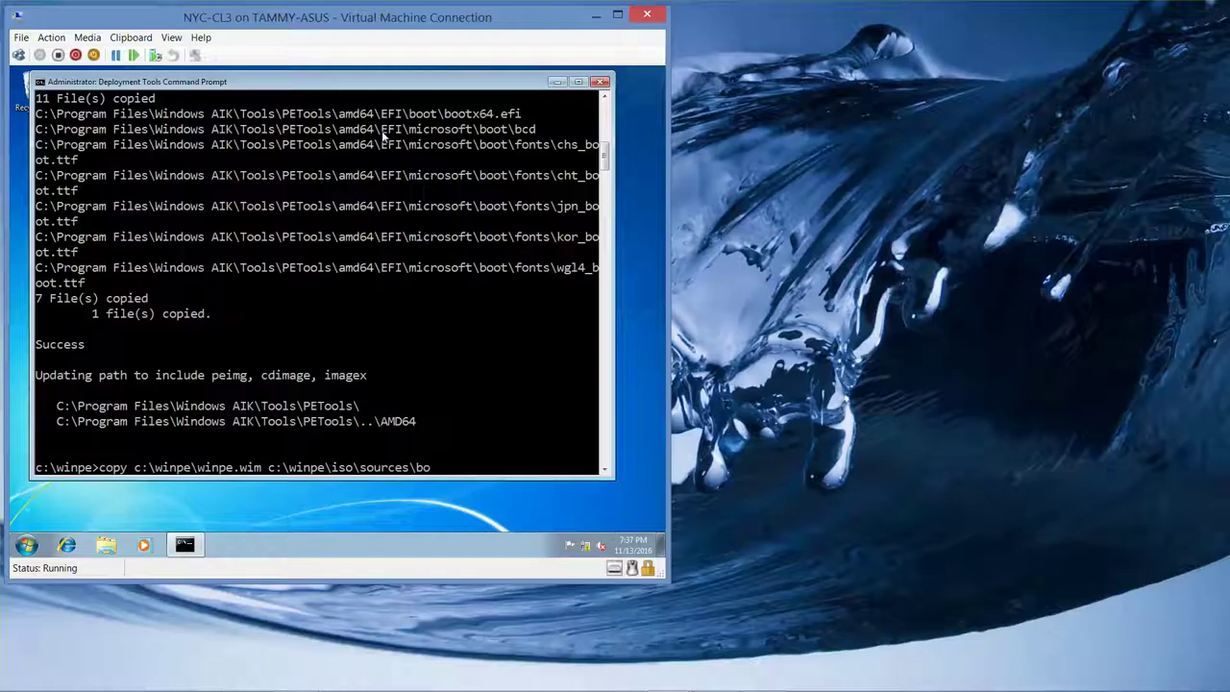
type("ot.wim")
key("Return")
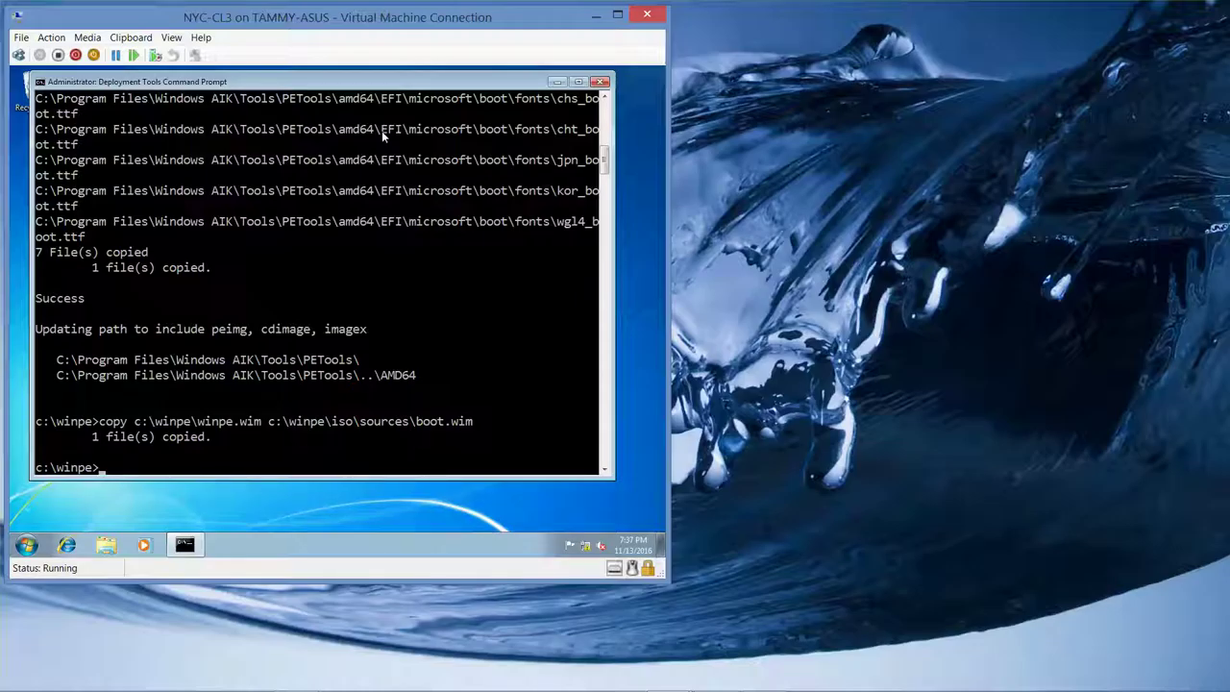
- List the contents of c:\winpe and copy "c:\program files\windows aik\tools\amd64\imagex.exe" to c:\winpe\iso
type("dir")
key("Return")
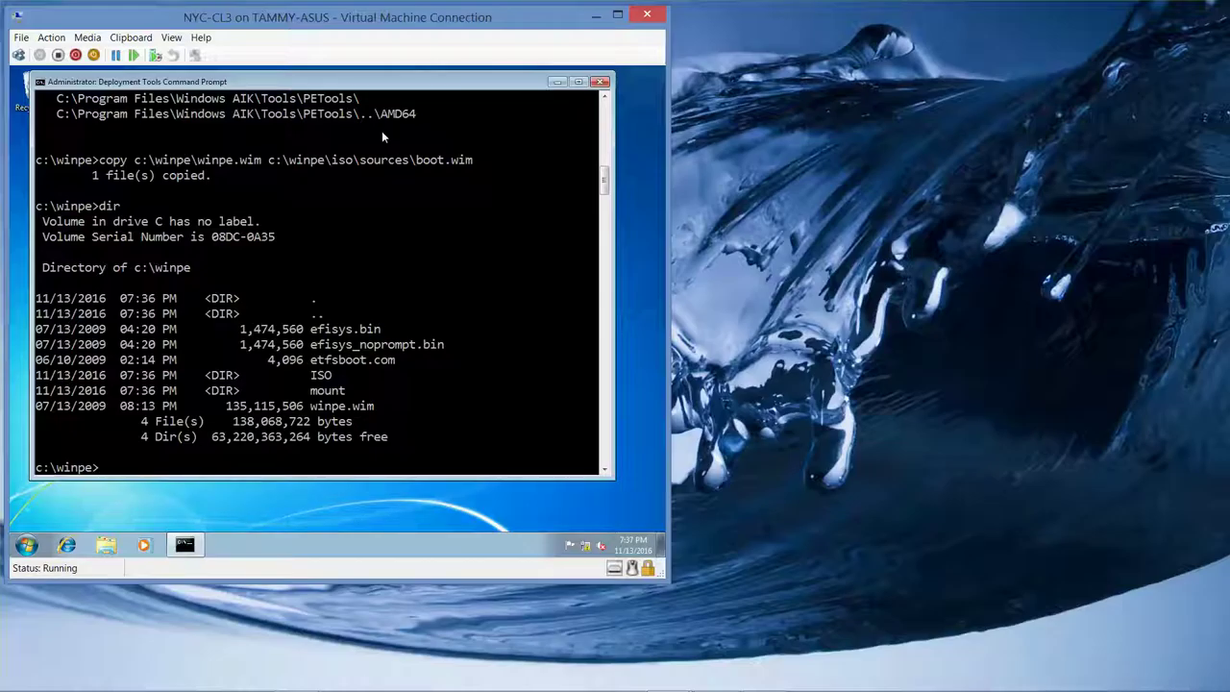
type("copy")
type("\"c:\\pro")
type("gram files")
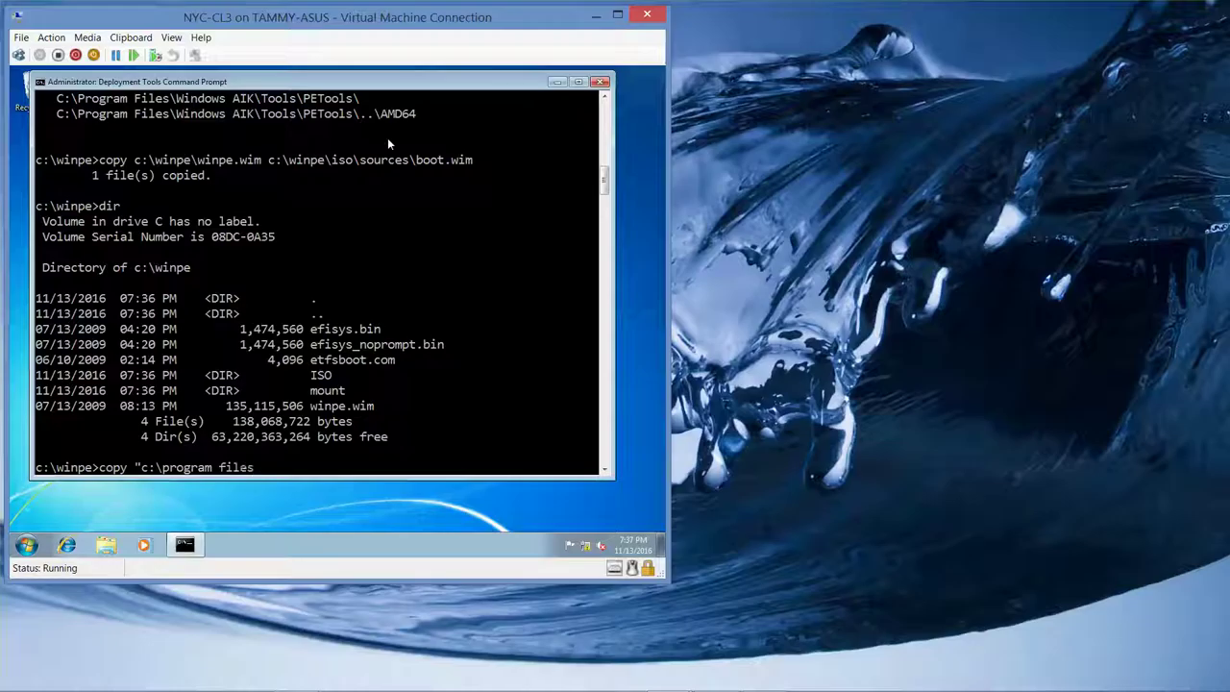
type("\\windows aik\\too")
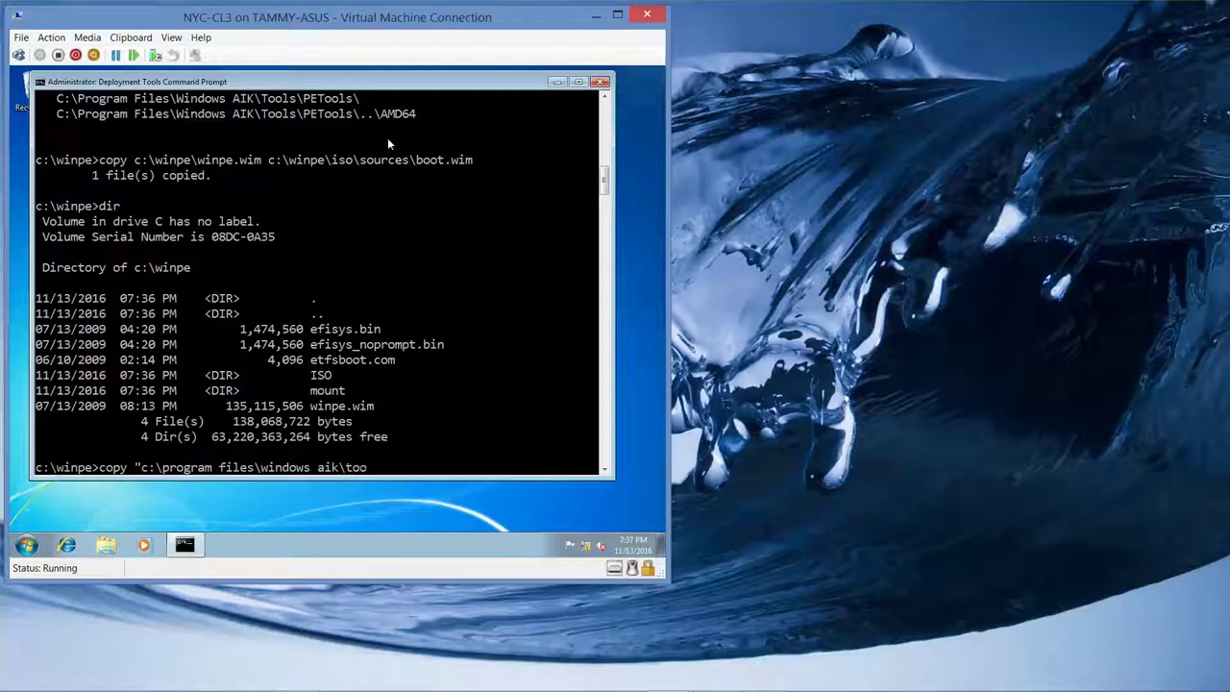
type("ls\\amd64\\imagex.ex")
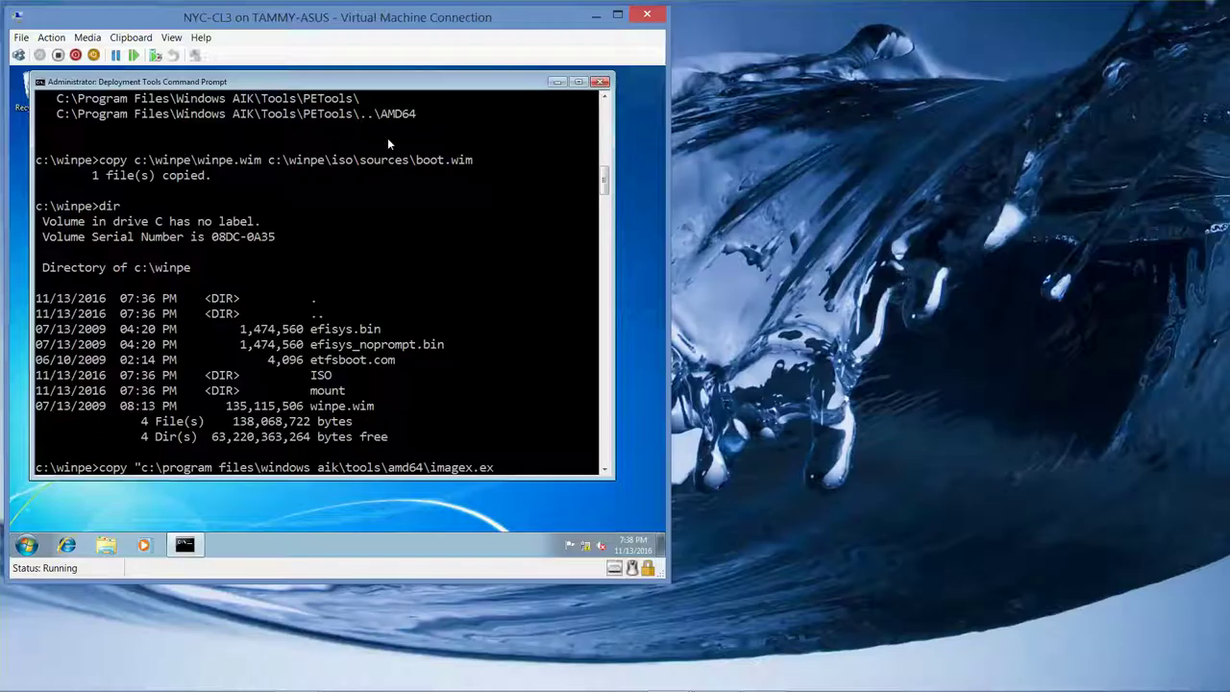
type("e\" c:\\winpe\\iso")
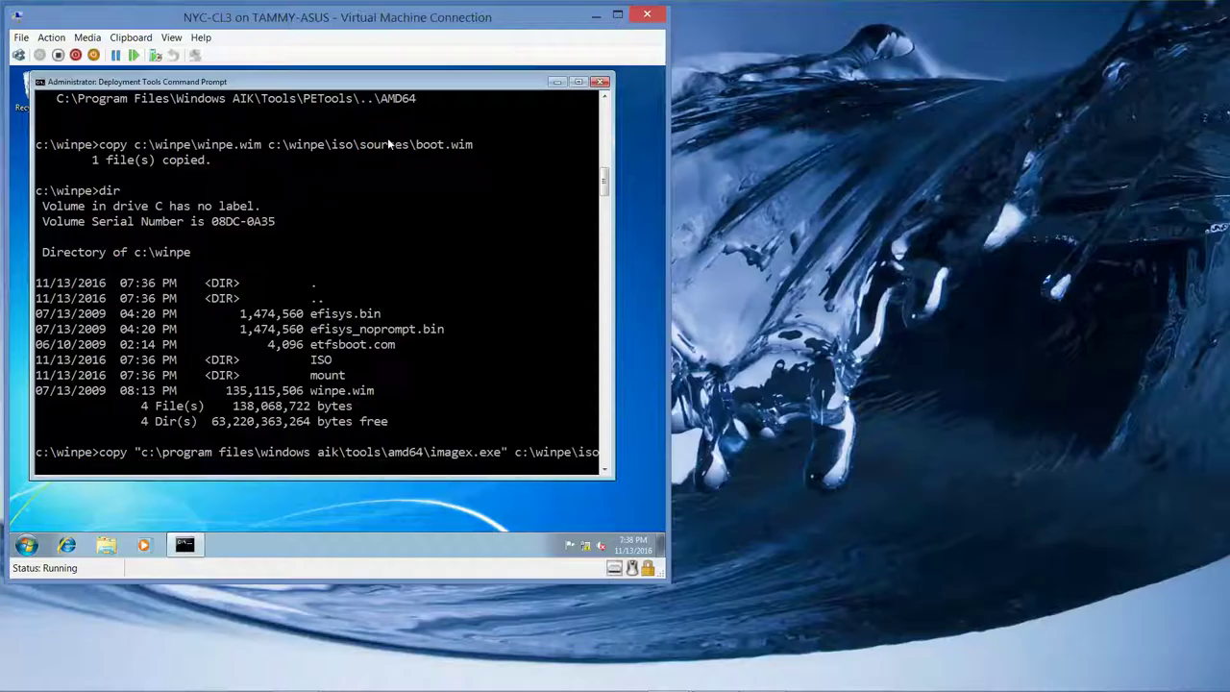
key("Return")
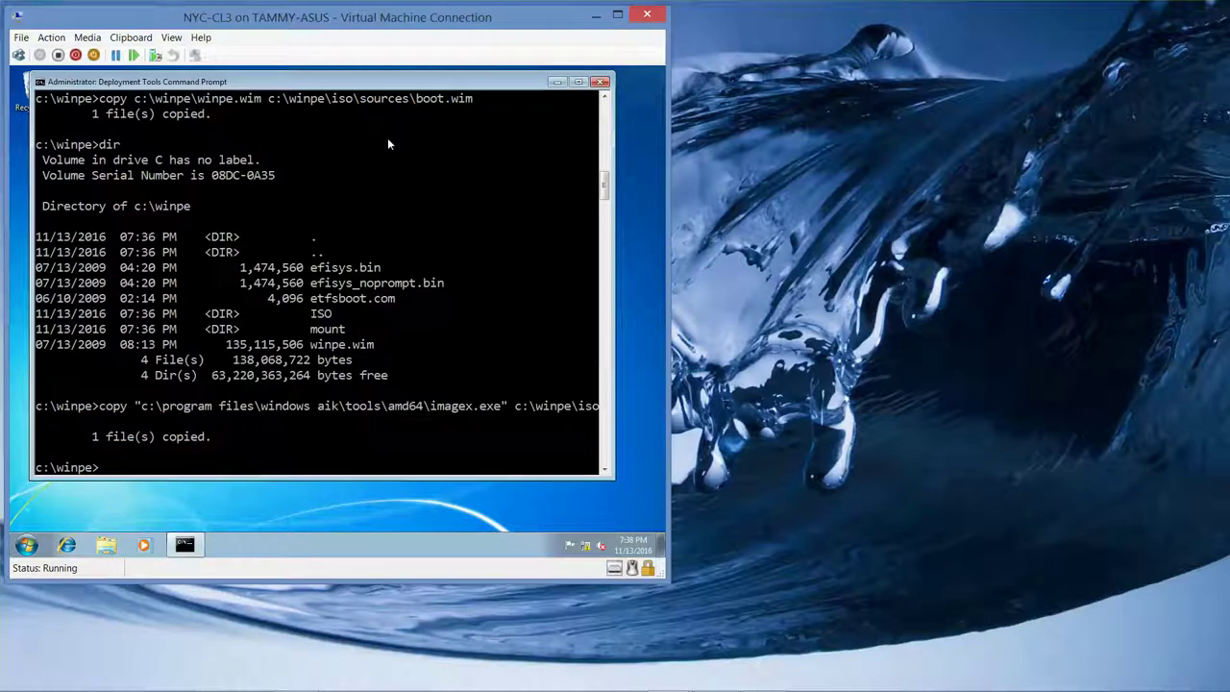
- Build a bootable image with oscdimg.exe -n -bc:\winpe\etfsboot.com c:\winpe\iso c:\winpe\winpe.iso
type("oscdimg.exe -n -b")
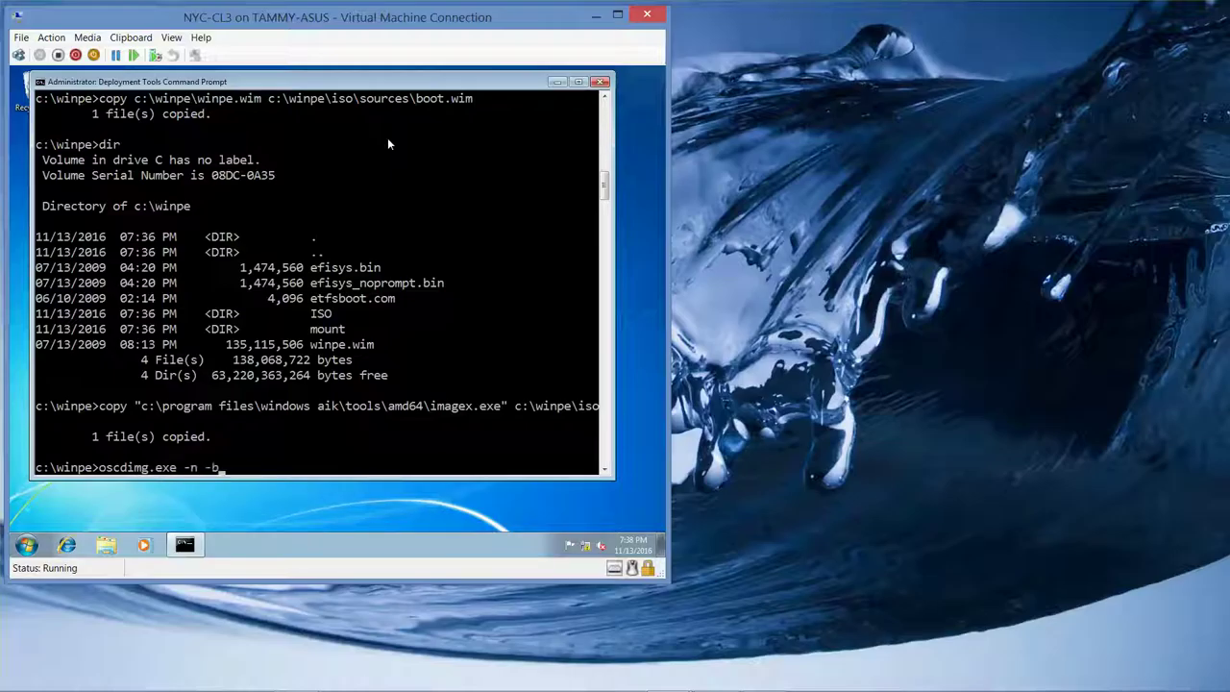
type("c:\\winpe\\etfsboot.com")
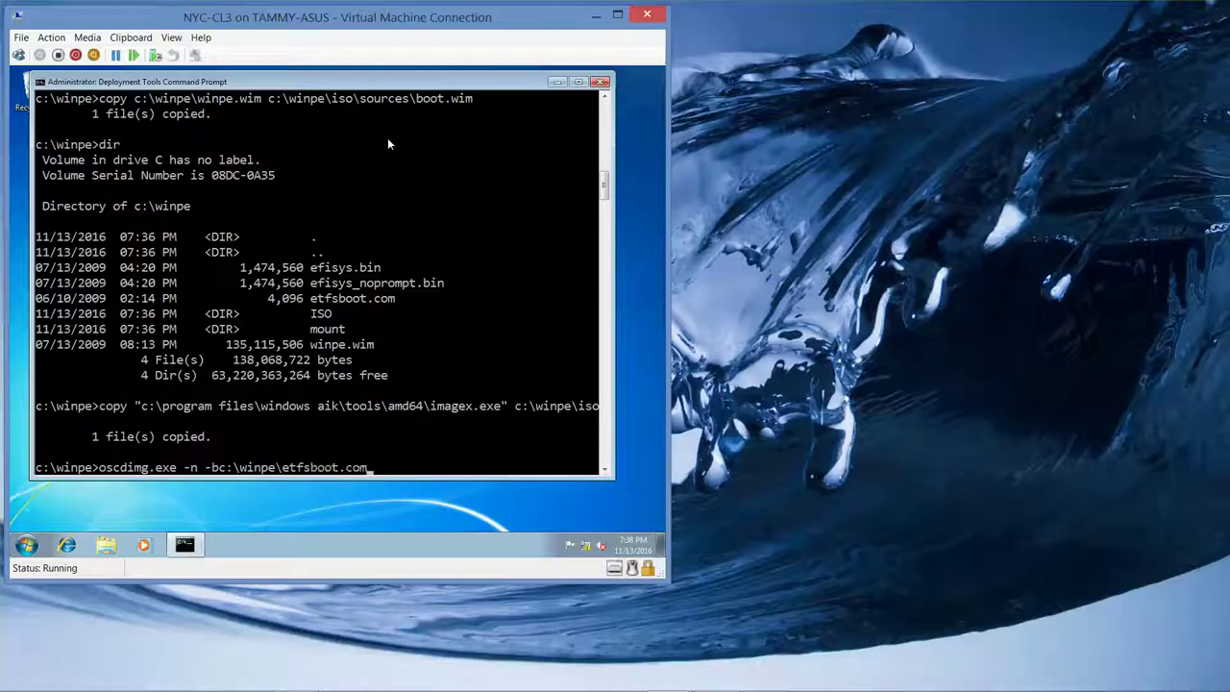
type(" c:\\winpe\\iso c:\\winpe")
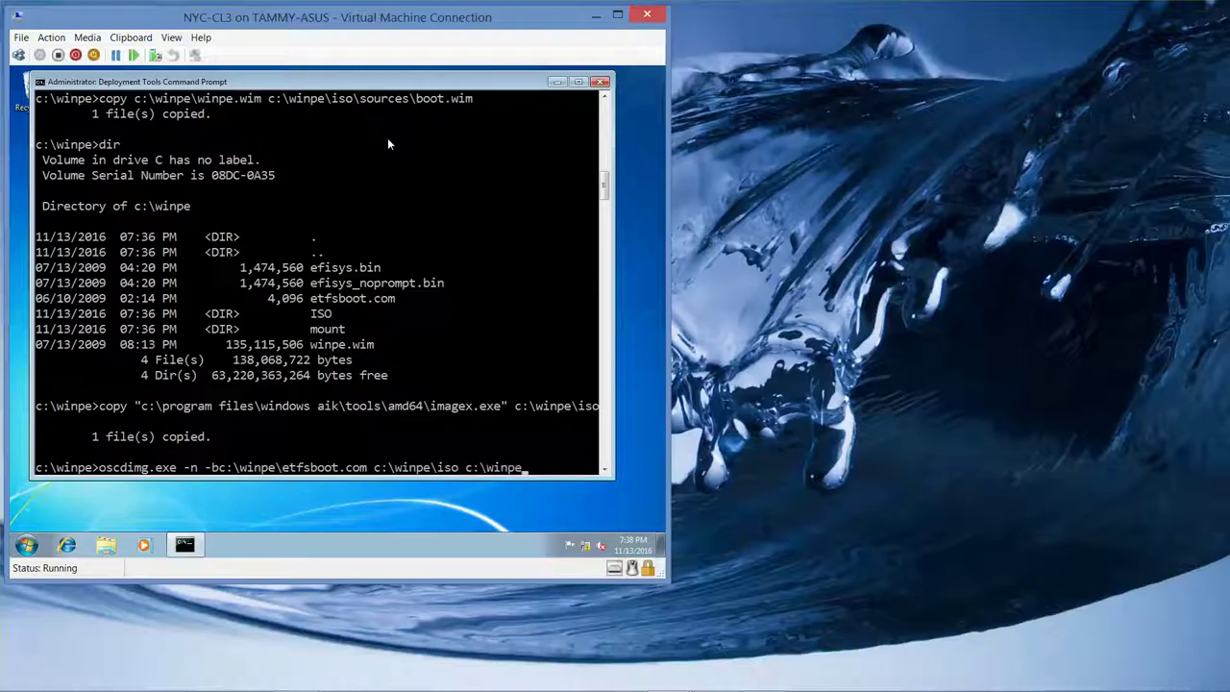
type("\\winpe.iso")
key("Return")
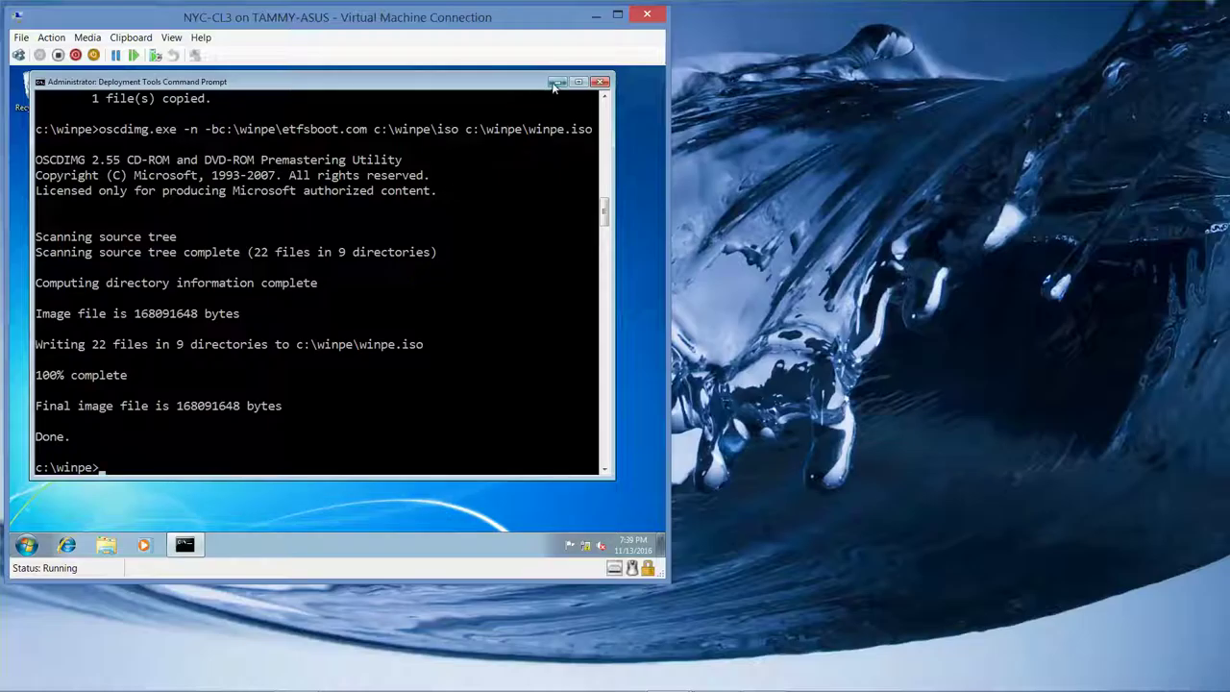
- List the .iso files in c:\winpe, and close the host's DVD drive window and the command prompt
type("dir *.iso")
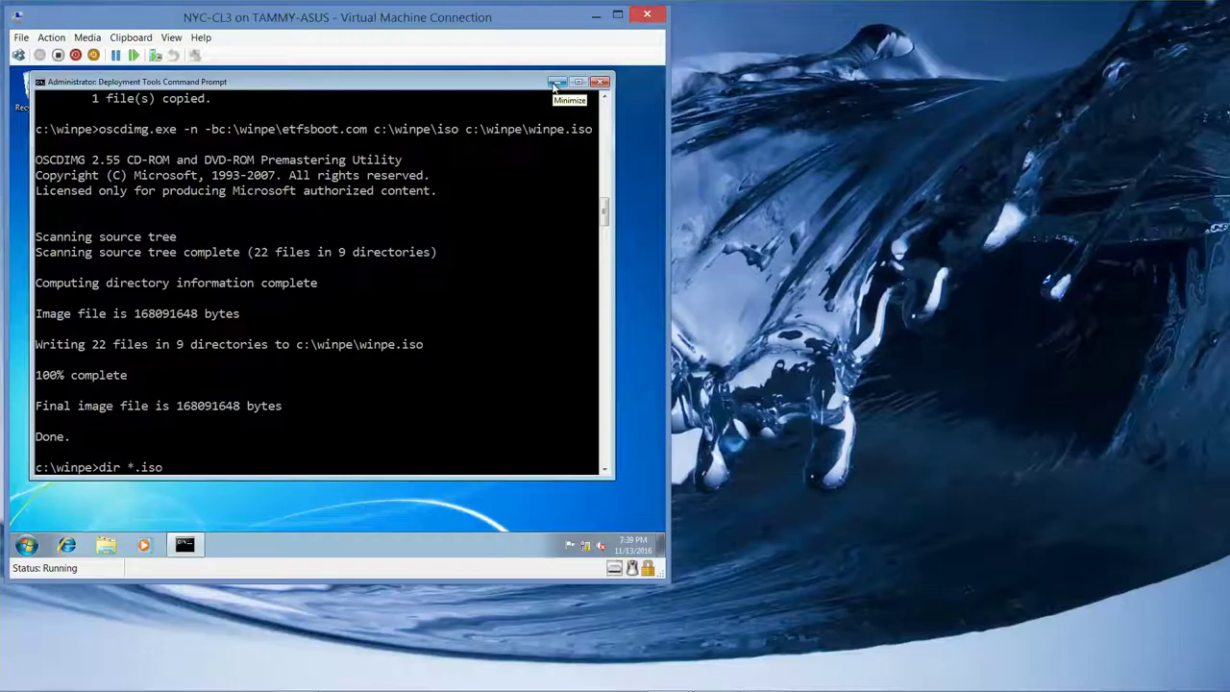
key("Return")
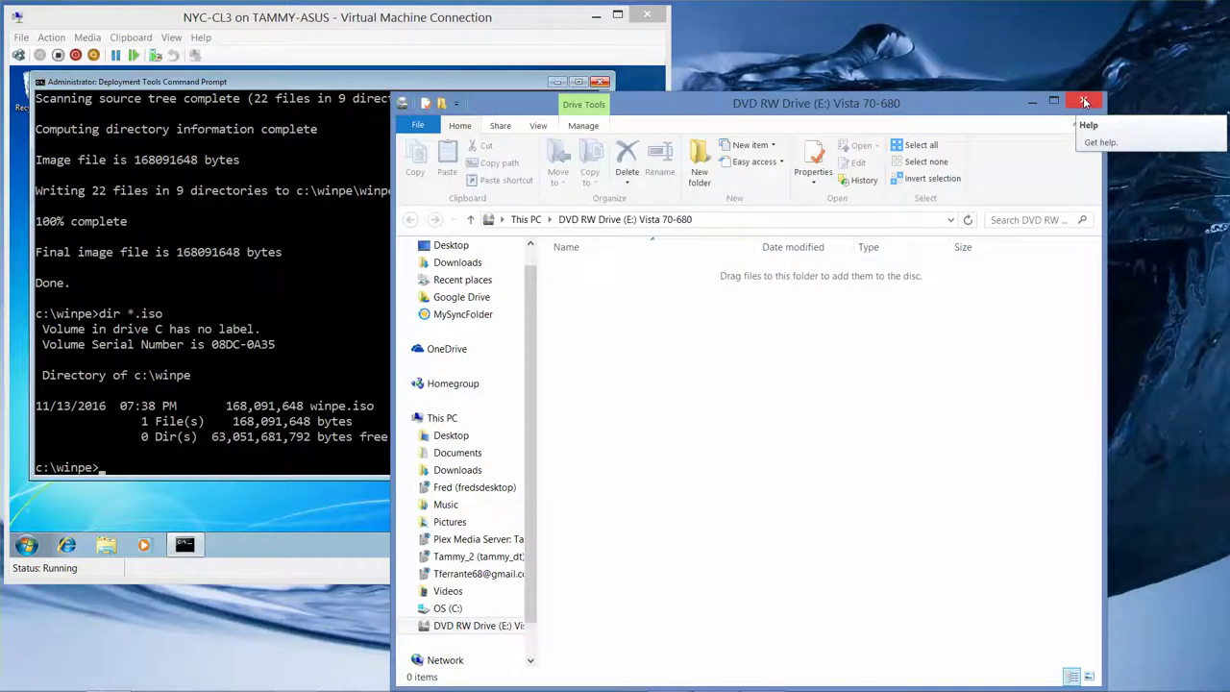
left_click(1084, 100)
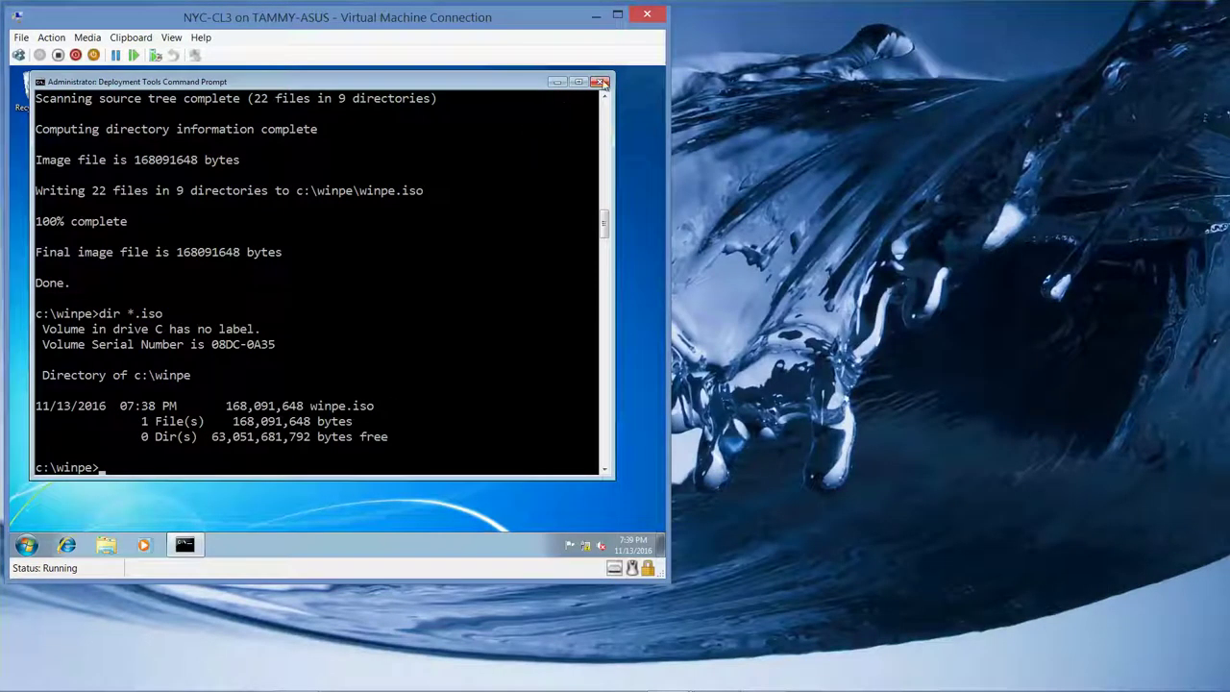
left_click(600, 82)
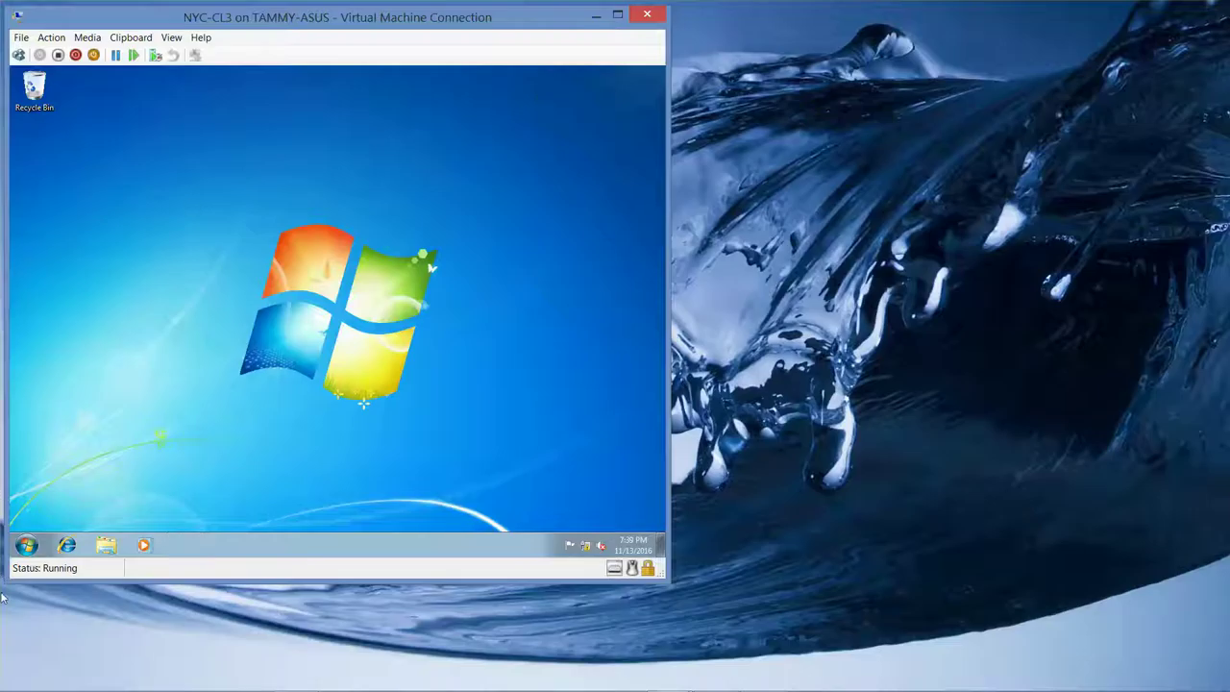
- Browse to C:\winpe on NYC-CL3, examine the contents of its ISO subfolder, and return to C:\winpe
left_click(104, 546)
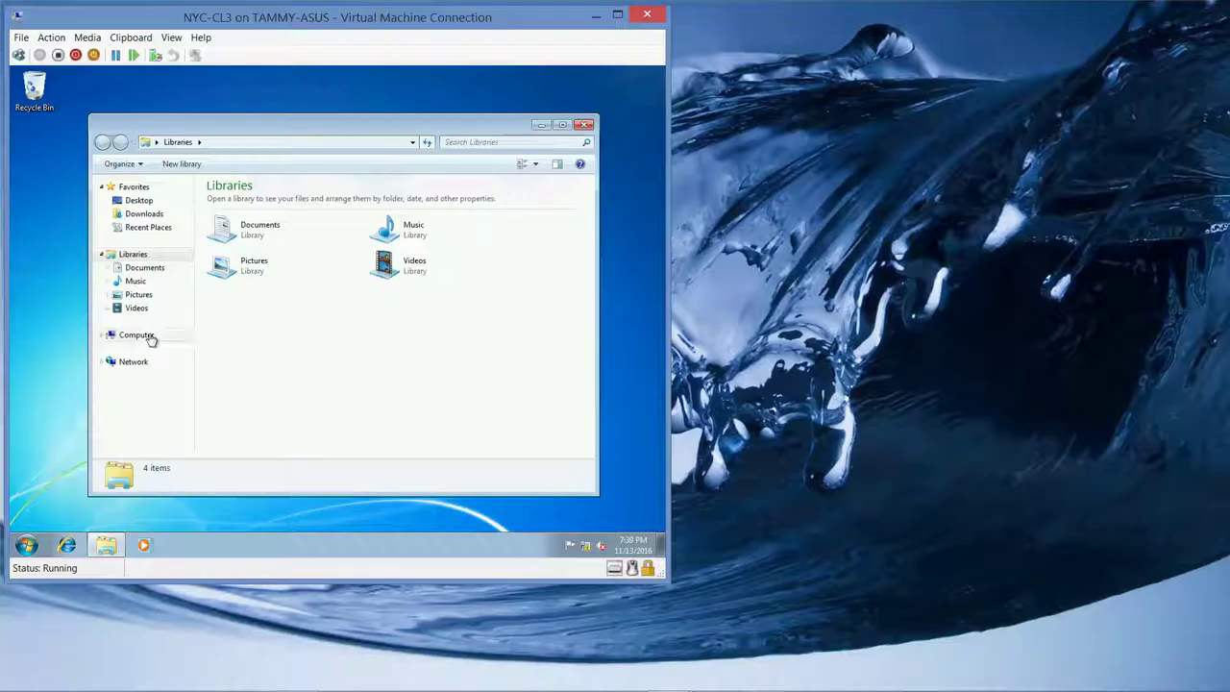
left_click(150, 336)
double_click(308, 218)
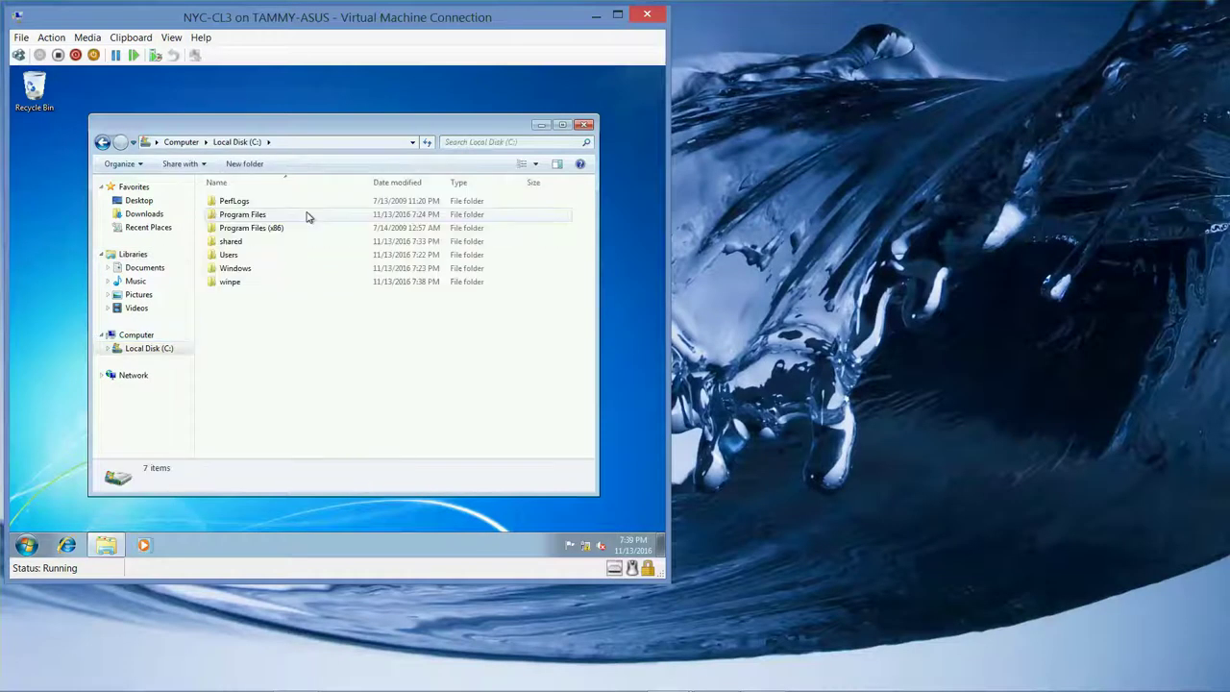
double_click(231, 283)
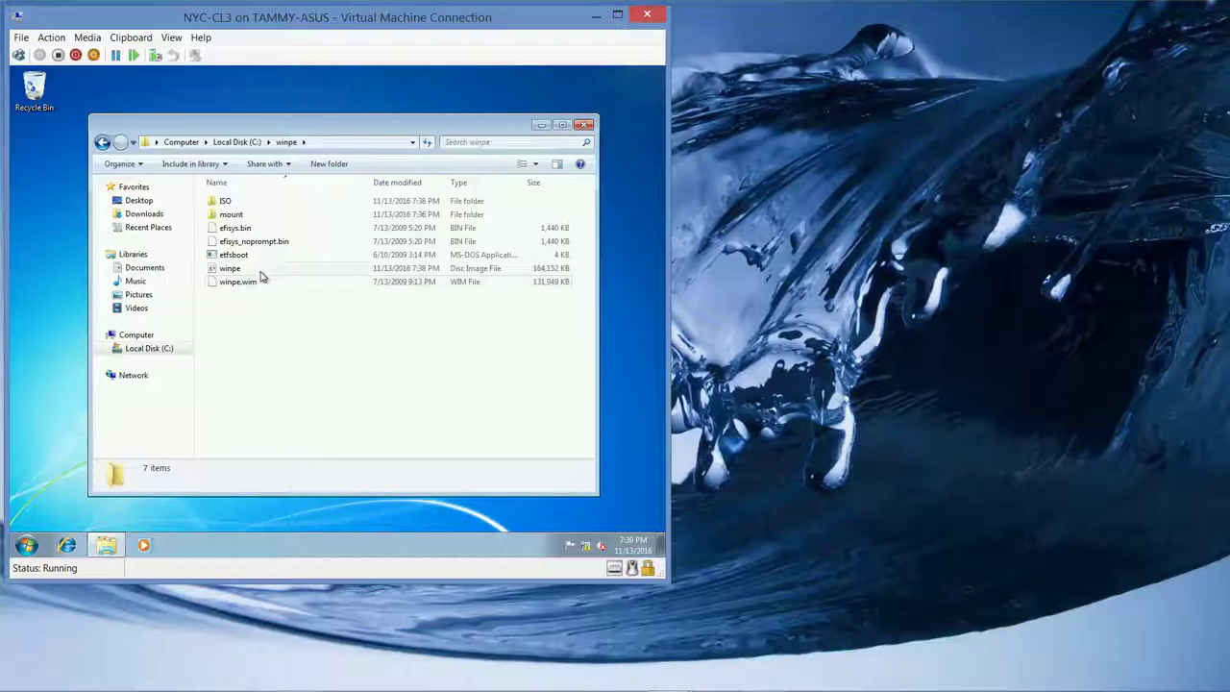
left_click(261, 274)
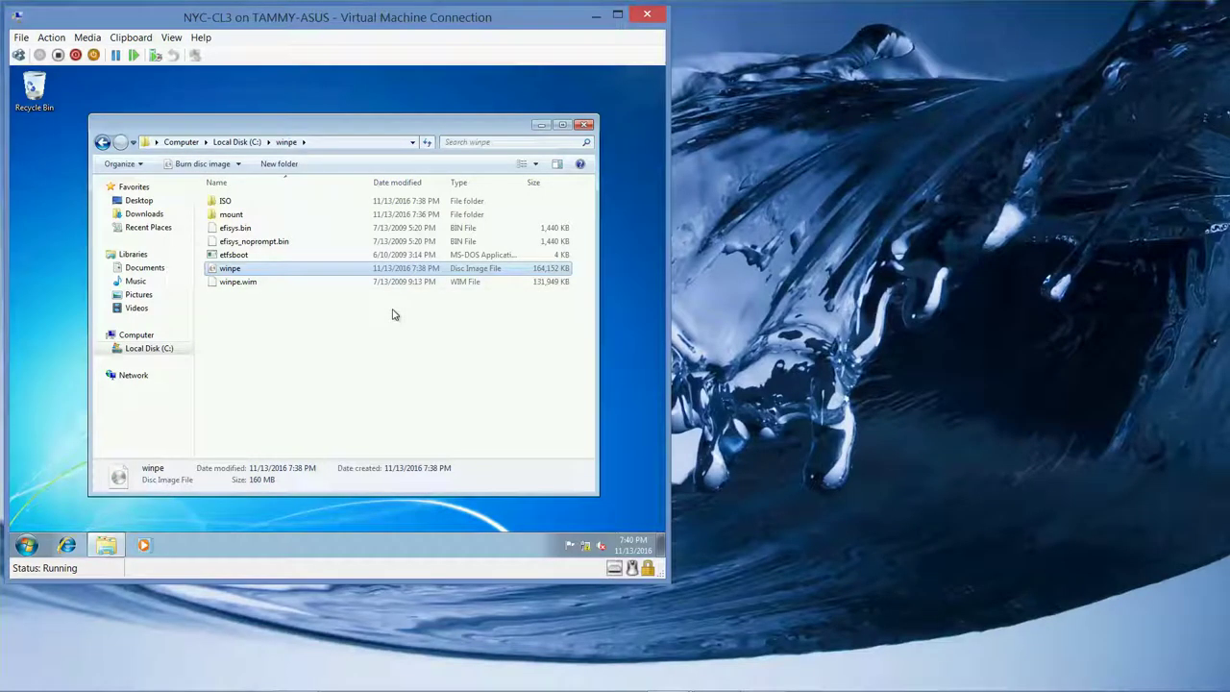
double_click(256, 203)
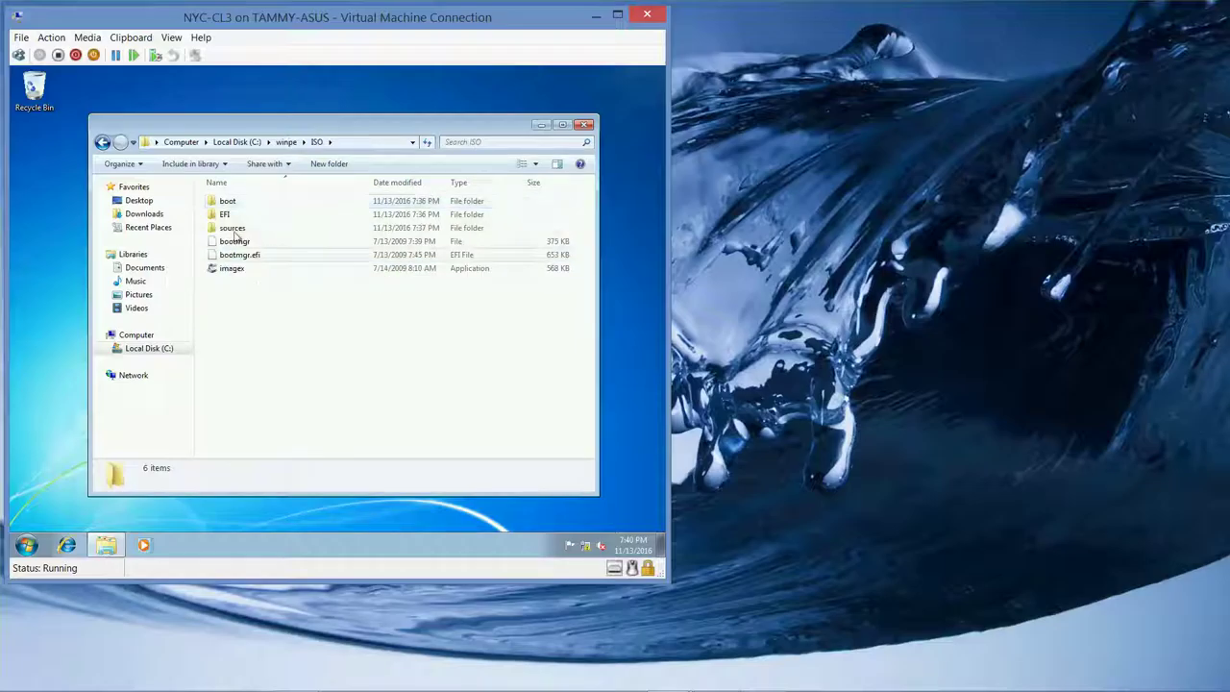
left_click(103, 143)
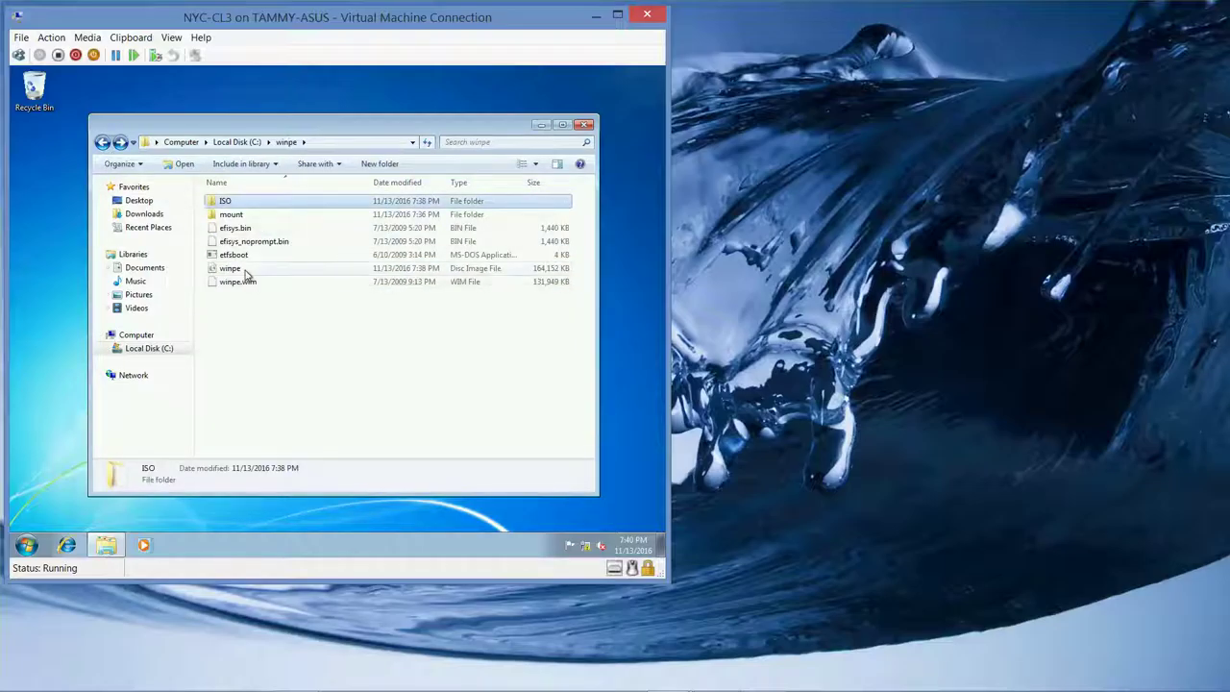
- Copy the winpe disc image from C:\winpe to the downloads share on RWDC01 and close the folder window
left_click(245, 273)
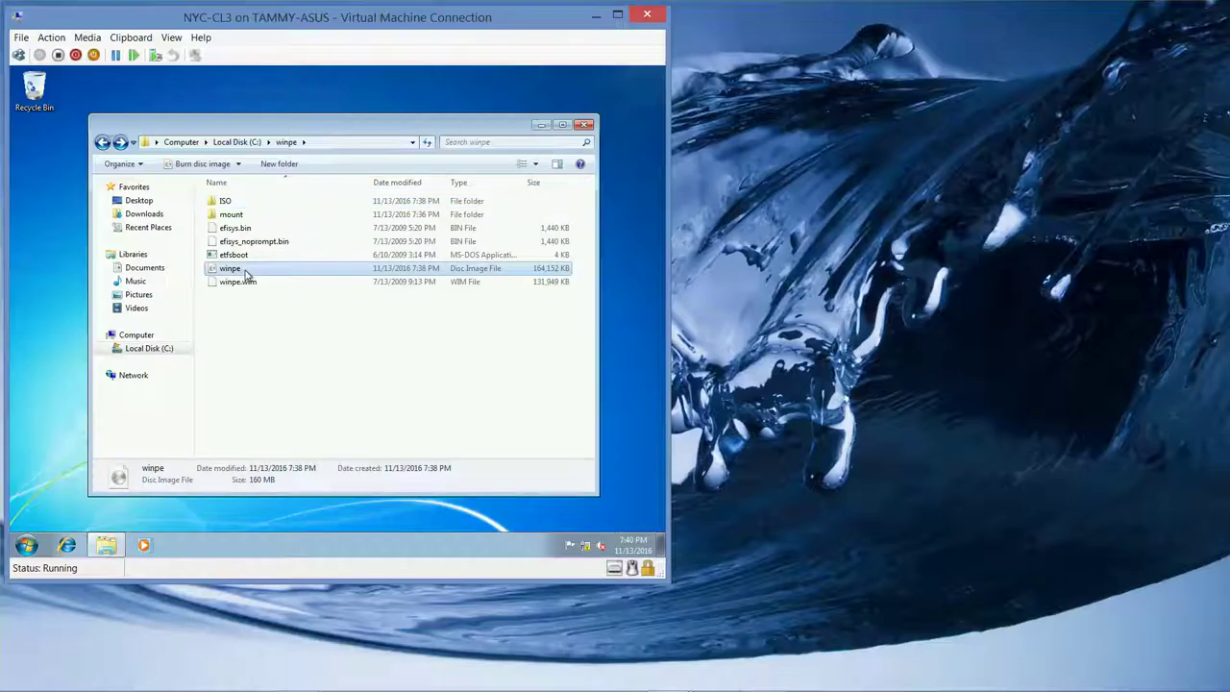
left_click(134, 375)
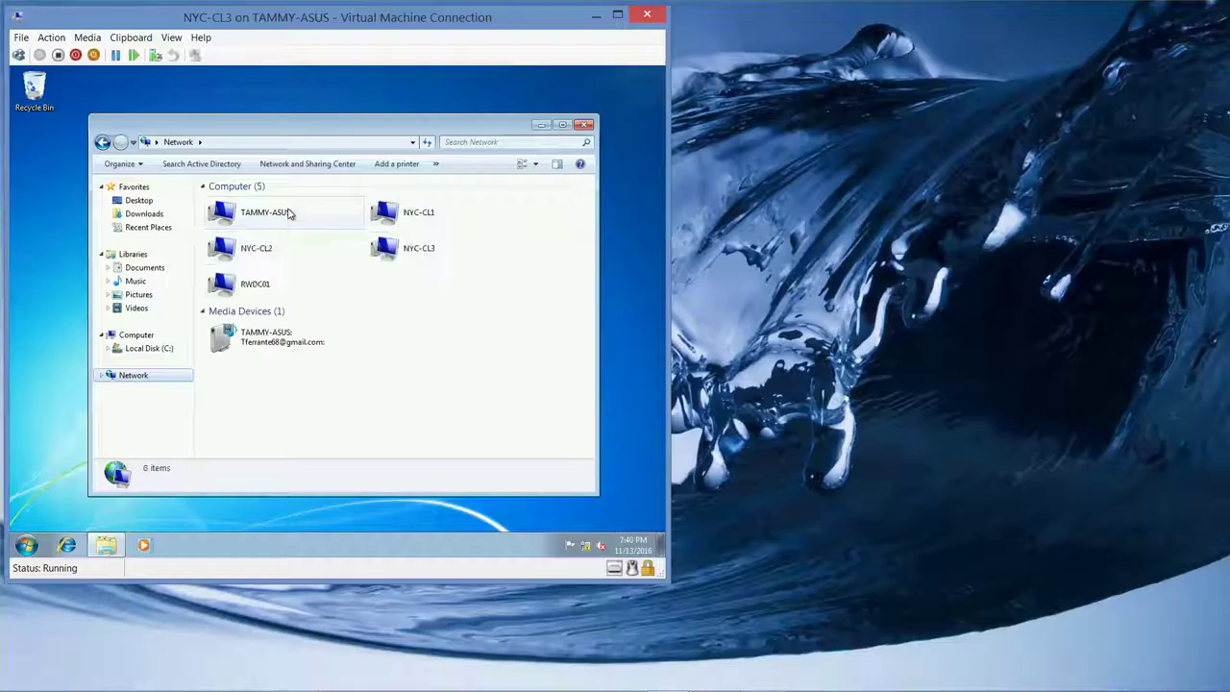
double_click(283, 286)
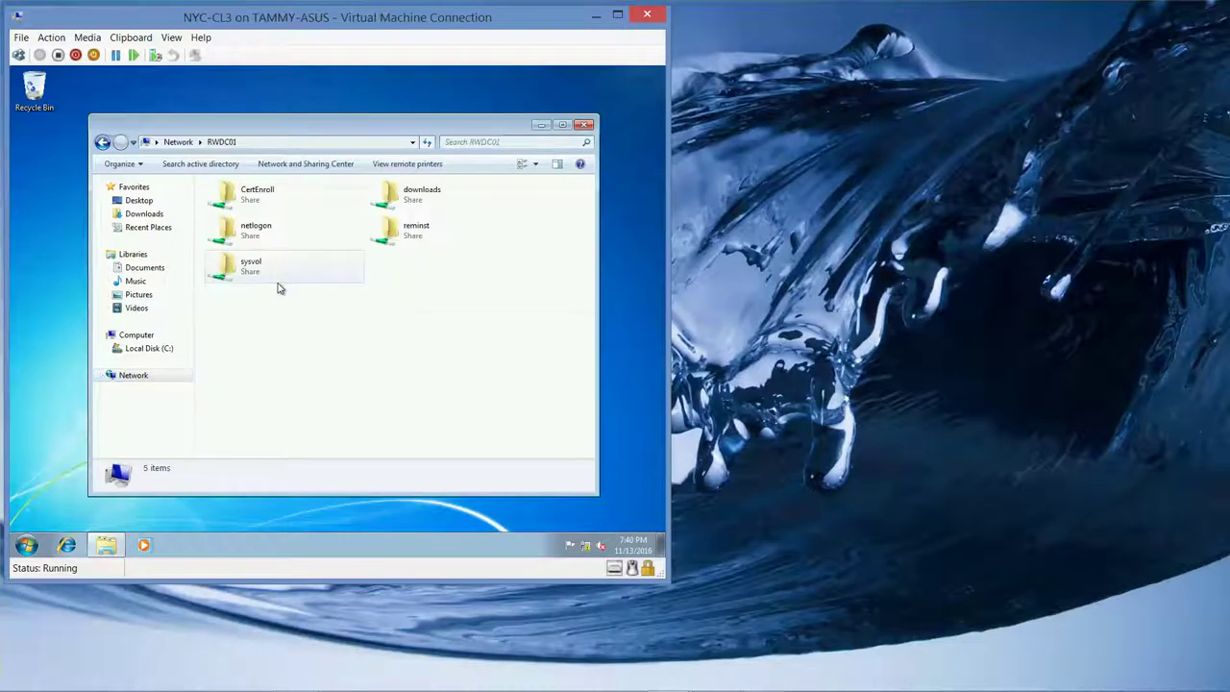
double_click(398, 196)
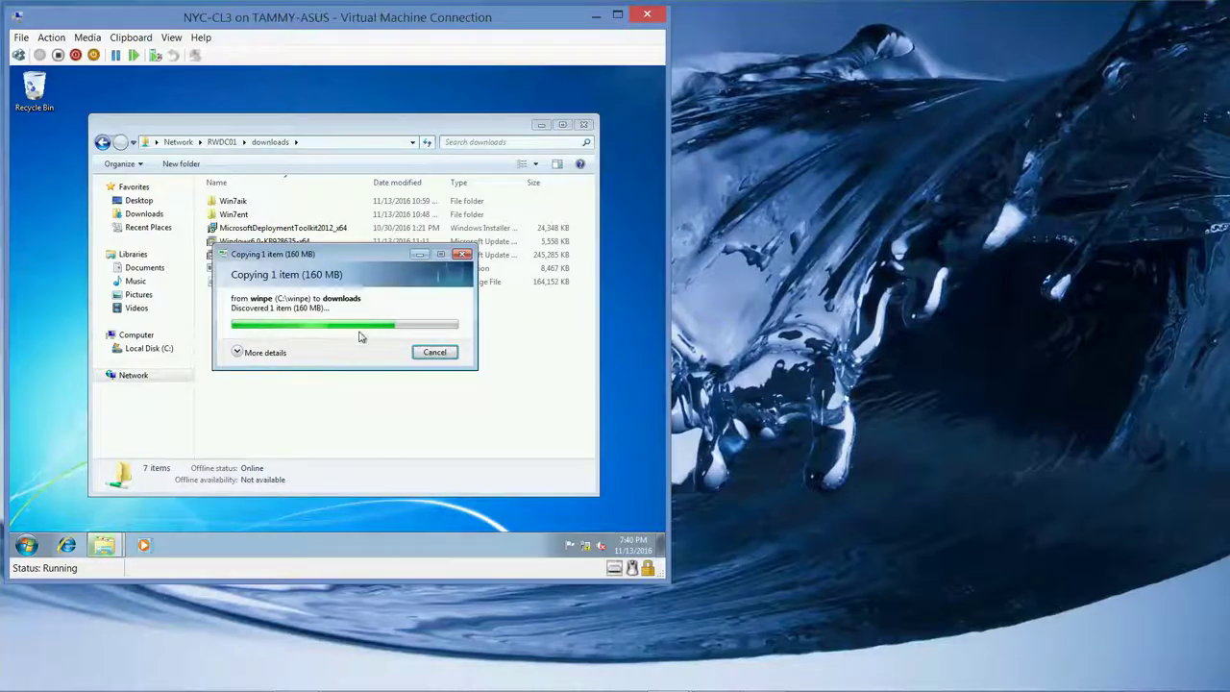
left_click(583, 126)
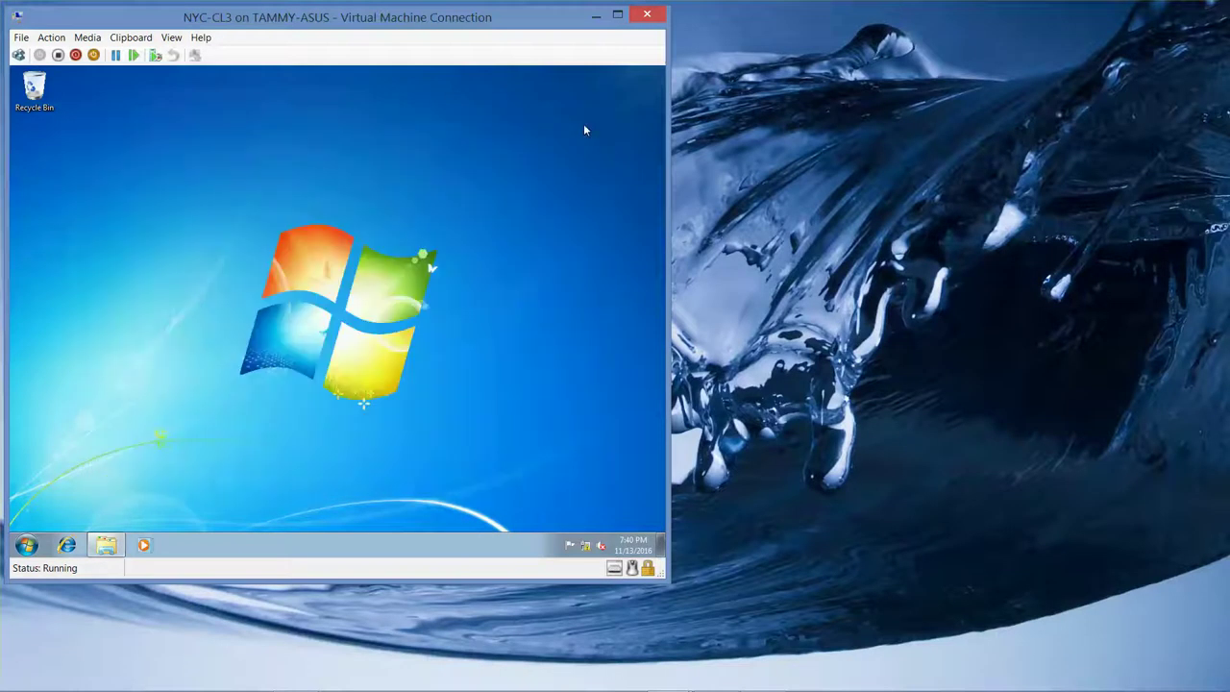
- Switch to File Explorer on the host, browse the network, and collapse the Printers, Scanners and Multifunction Devices groups
left_click(592, 16)
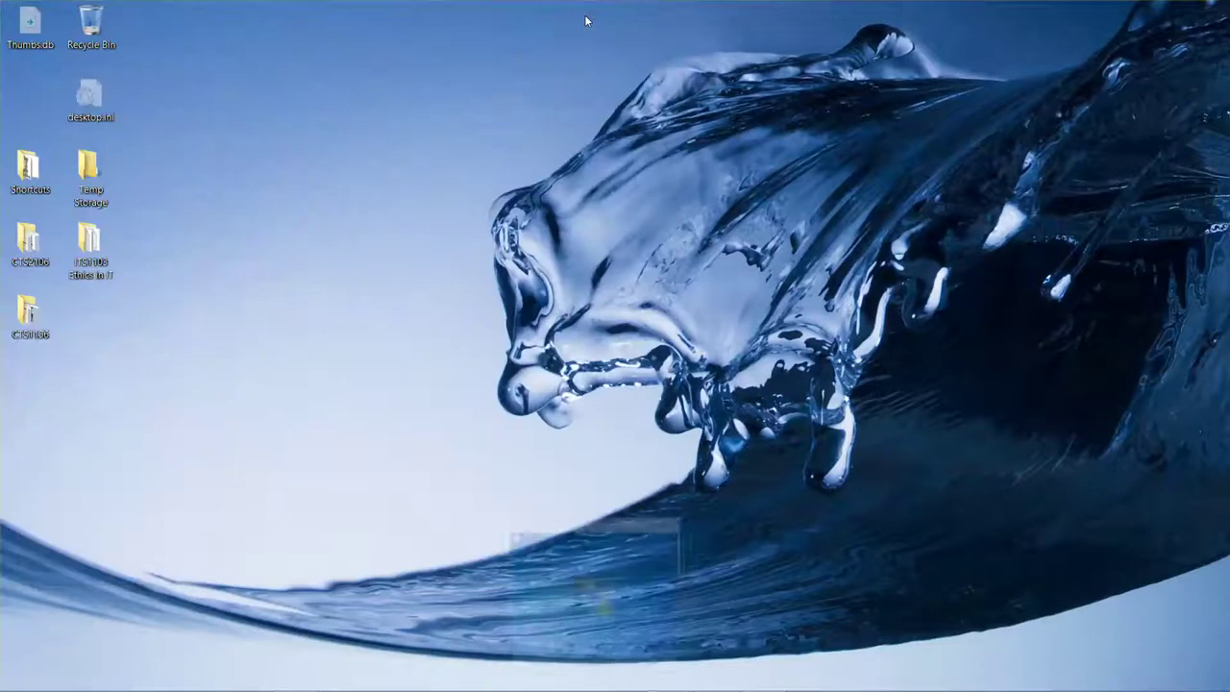
left_click(108, 677)
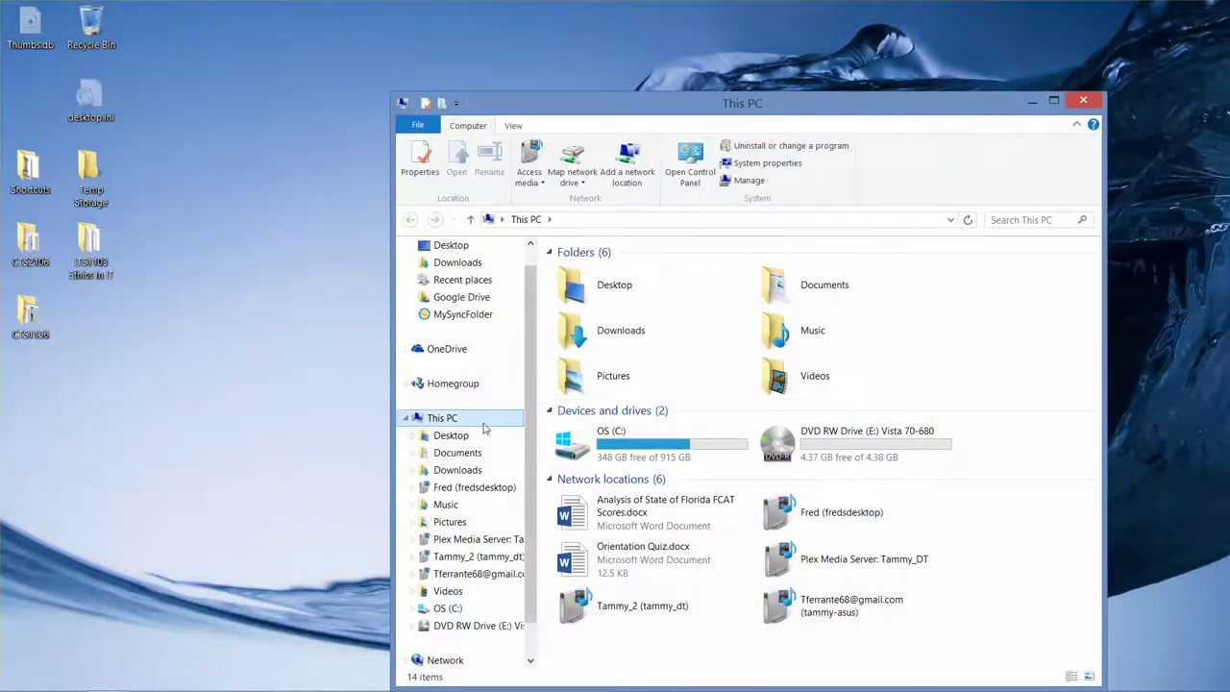
left_click(462, 660)
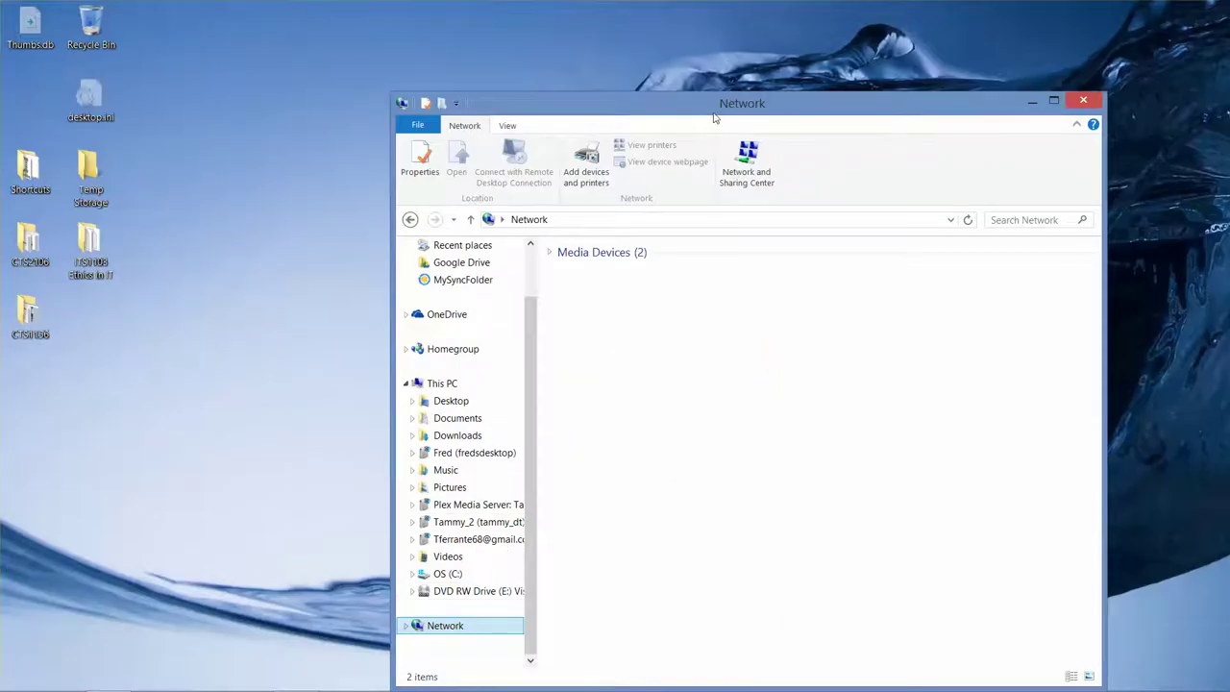
left_click_drag(713, 115, 617, 61)
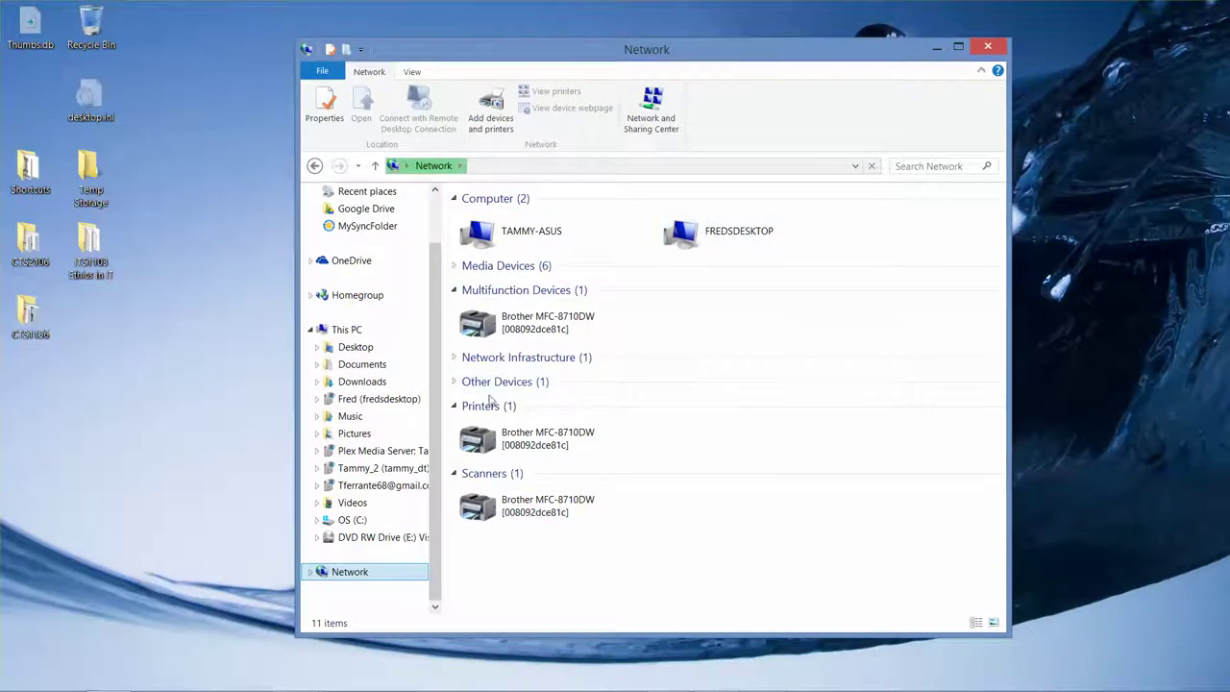
left_click(454, 406)
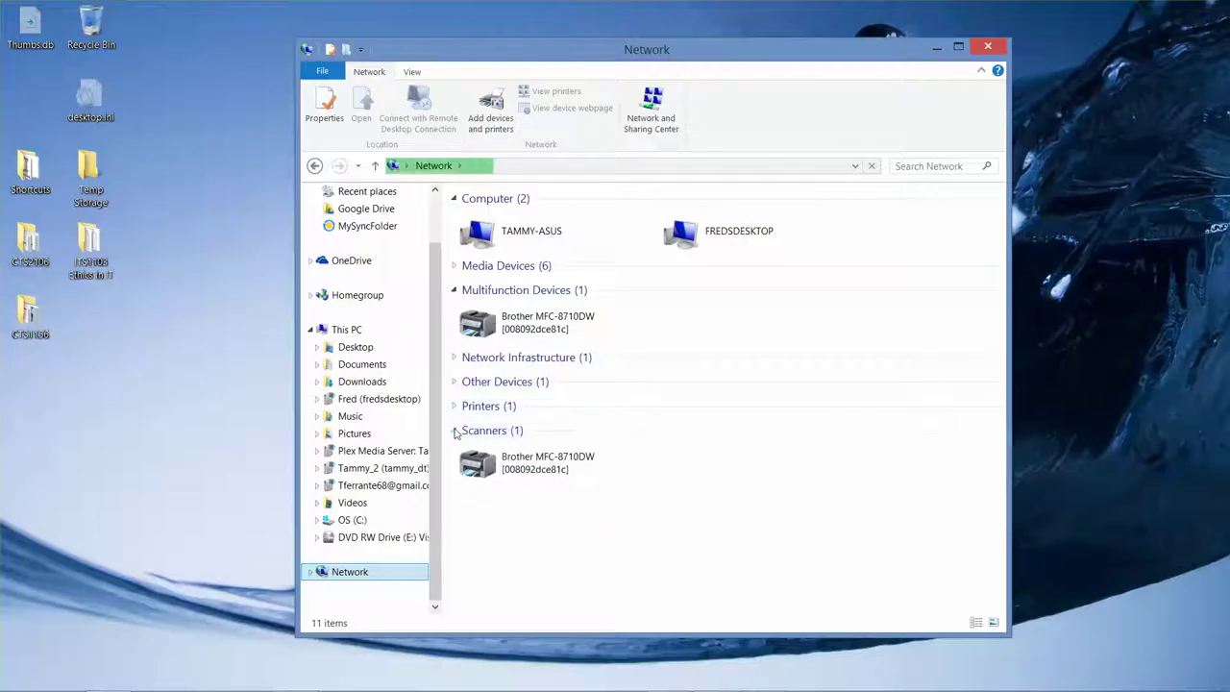
left_click(456, 431)
left_click(454, 299)
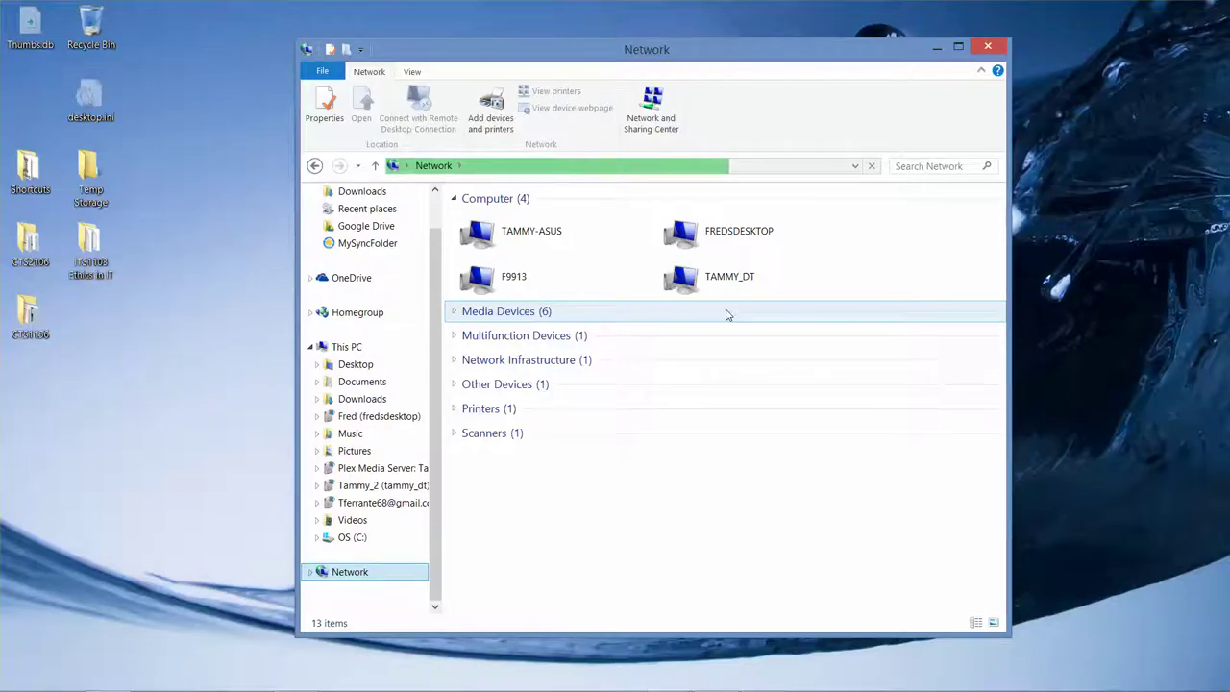
- Open the downloads share on the RWDC01 computer
mouse_move(727, 690)
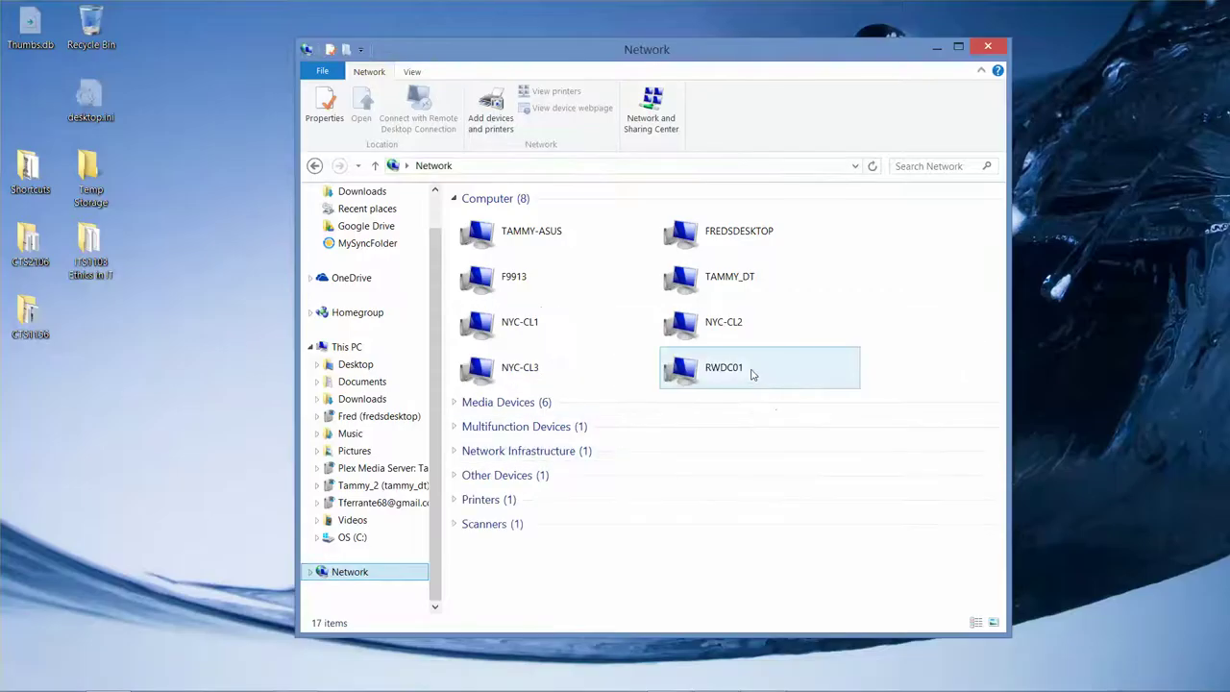
double_click(752, 373)
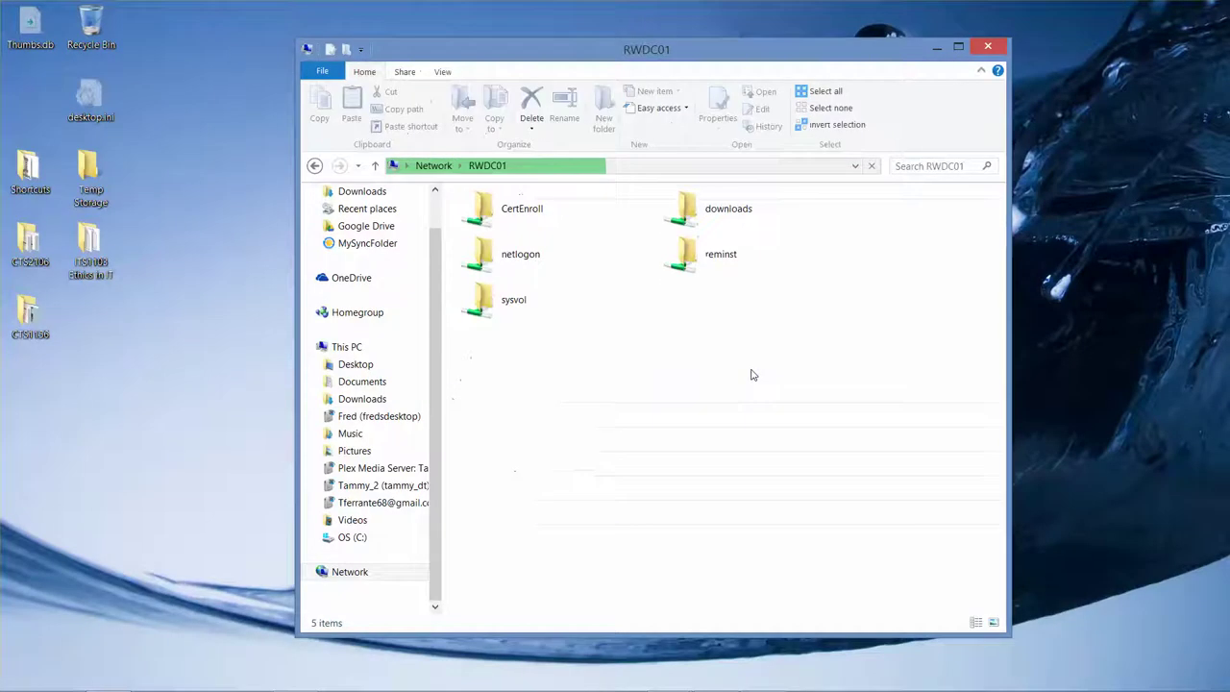
left_click(721, 223)
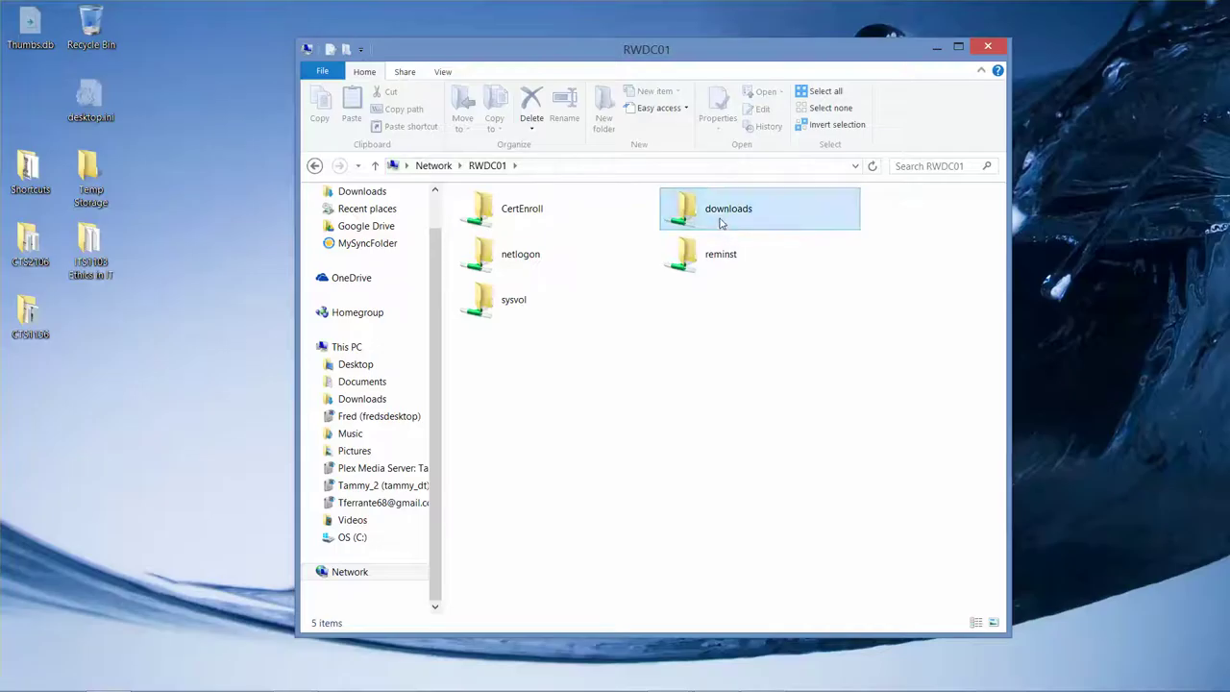
double_click(721, 223)
- Copy winpe.iso to DVD RW Drive (E:), with the disc titled WinPE ISO and set for use with a CD/DVD player
left_click(507, 324)
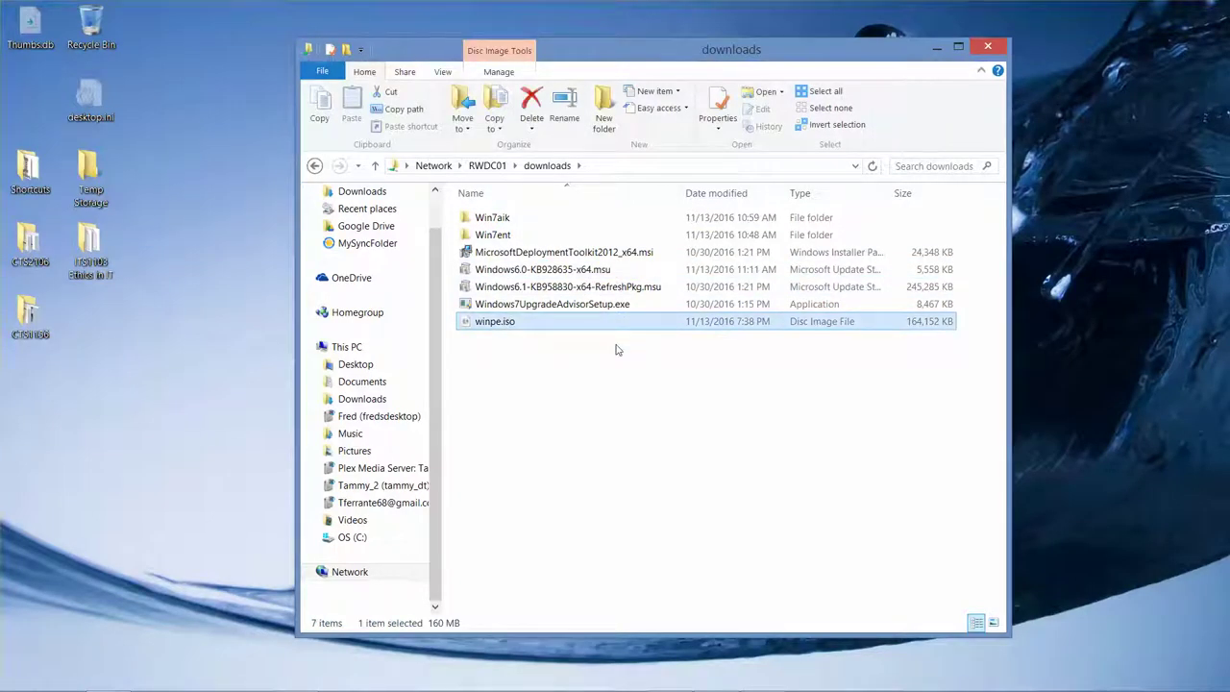
key("ctrl+c")
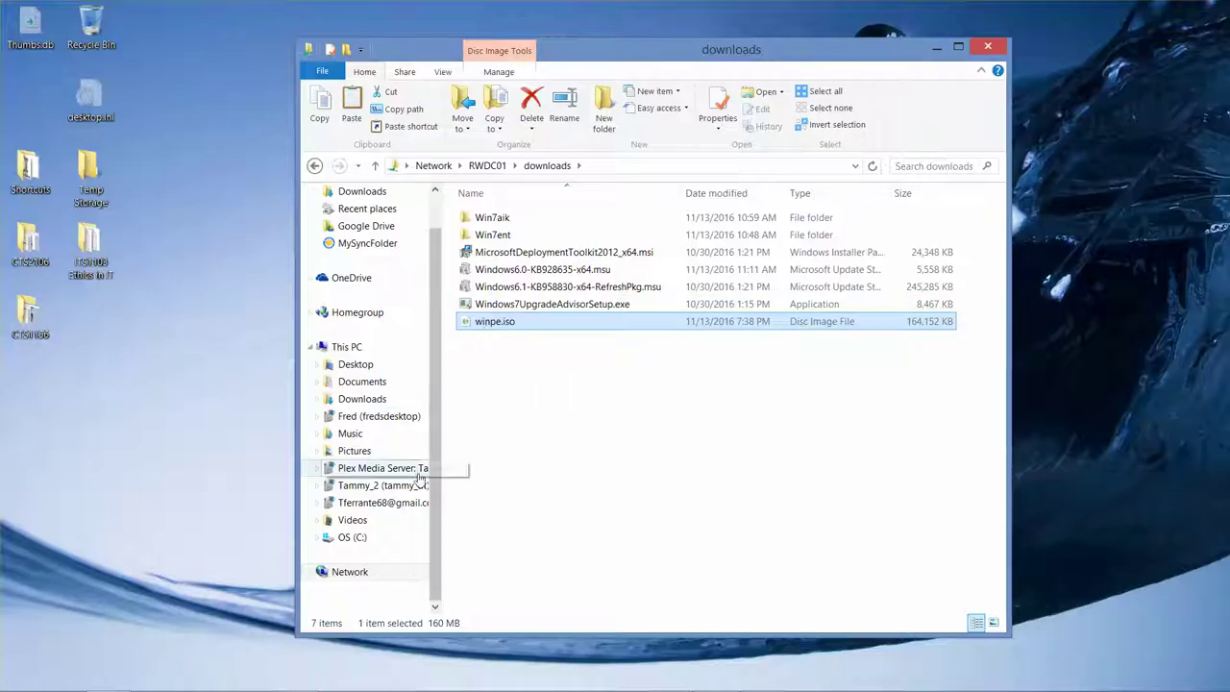
left_click(347, 348)
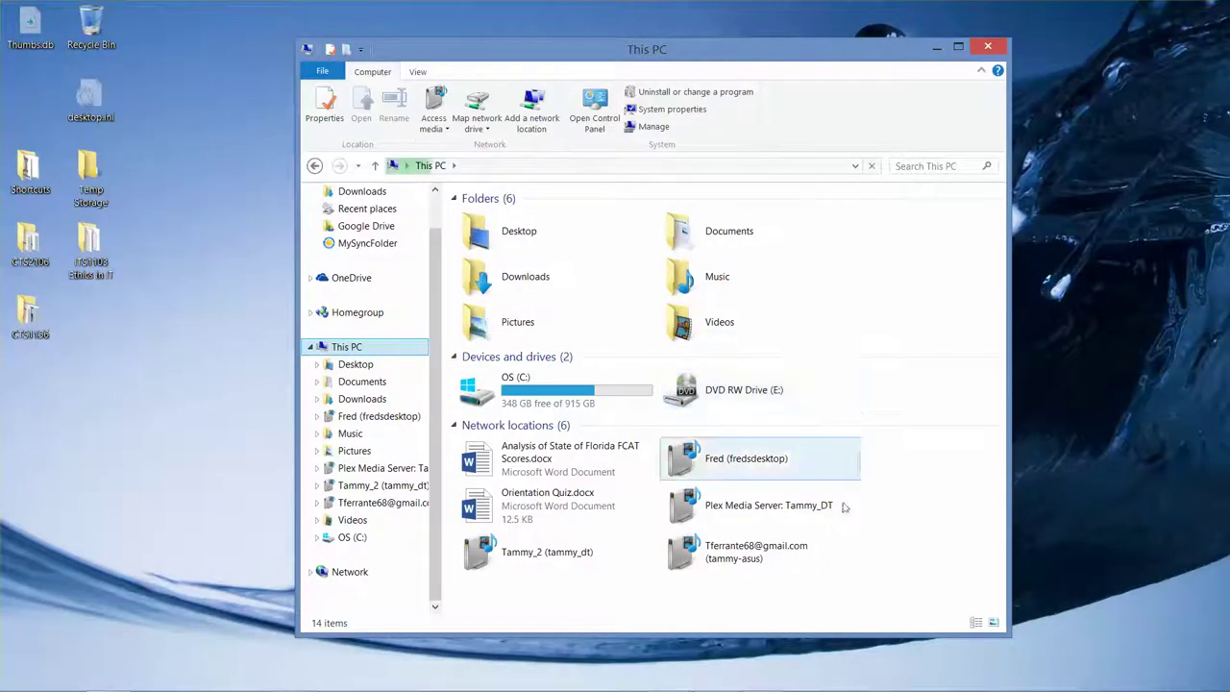
mouse_move(803, 683)
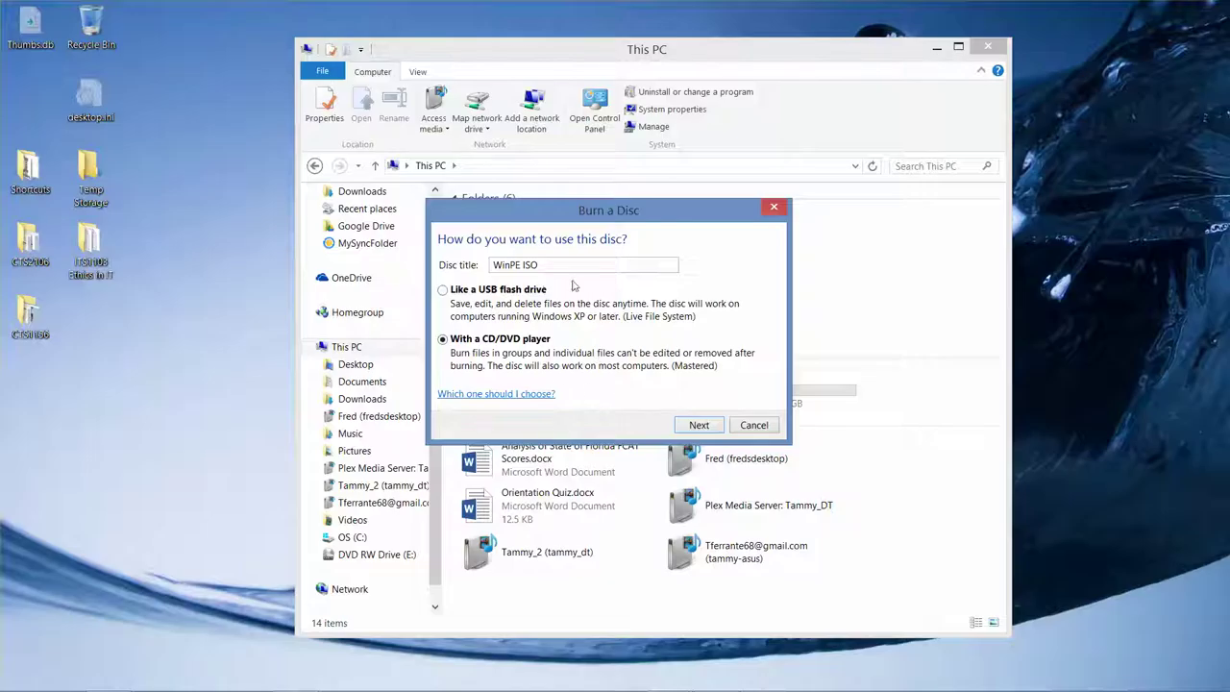
left_click(699, 425)
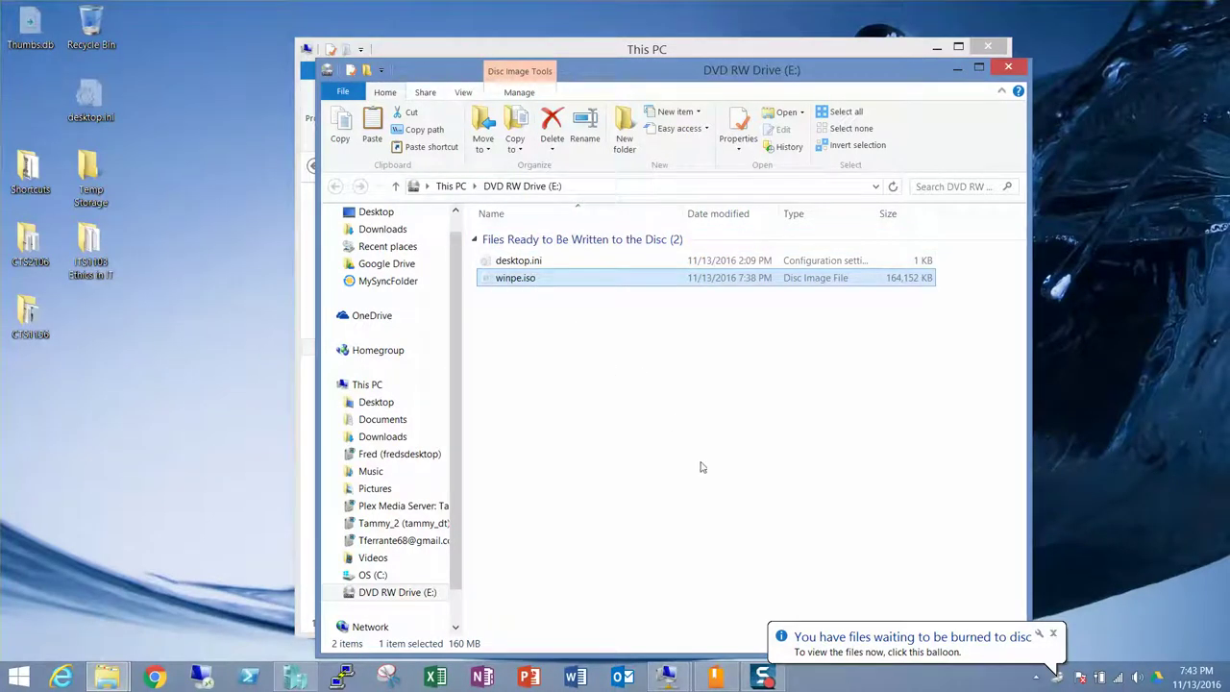
- Burn the winpe.iso disc image to the DVD in drive E: and close both File Explorer windows
left_click(862, 637)
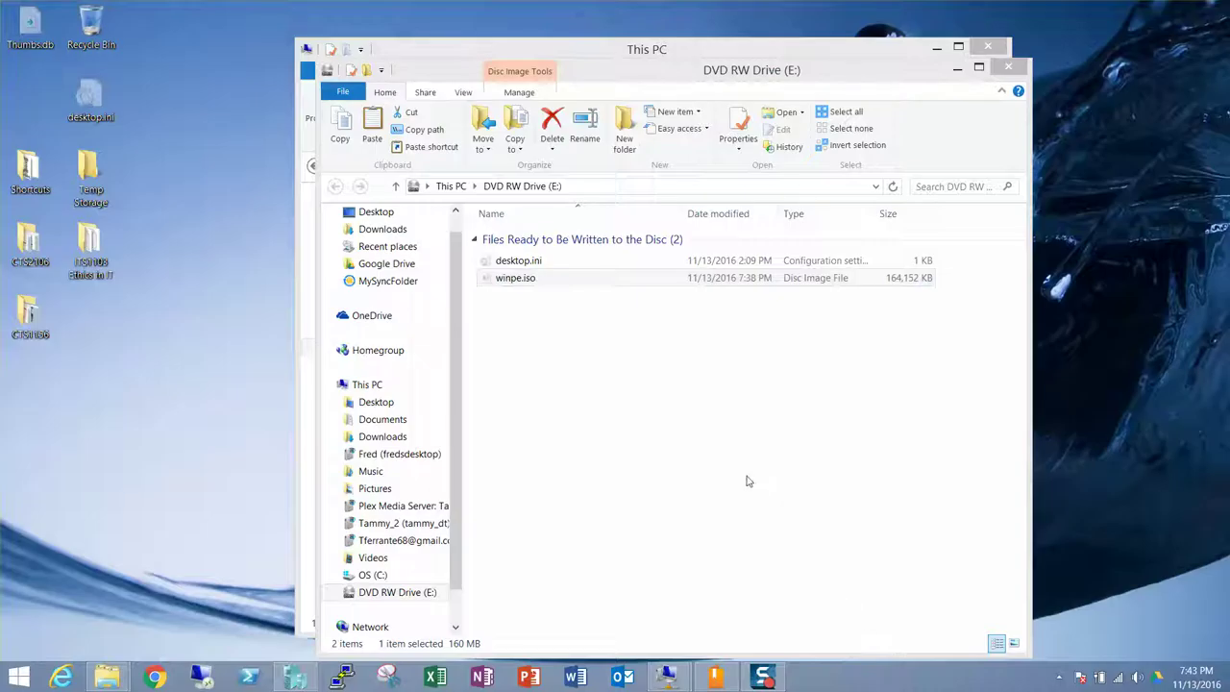
right_click(519, 281)
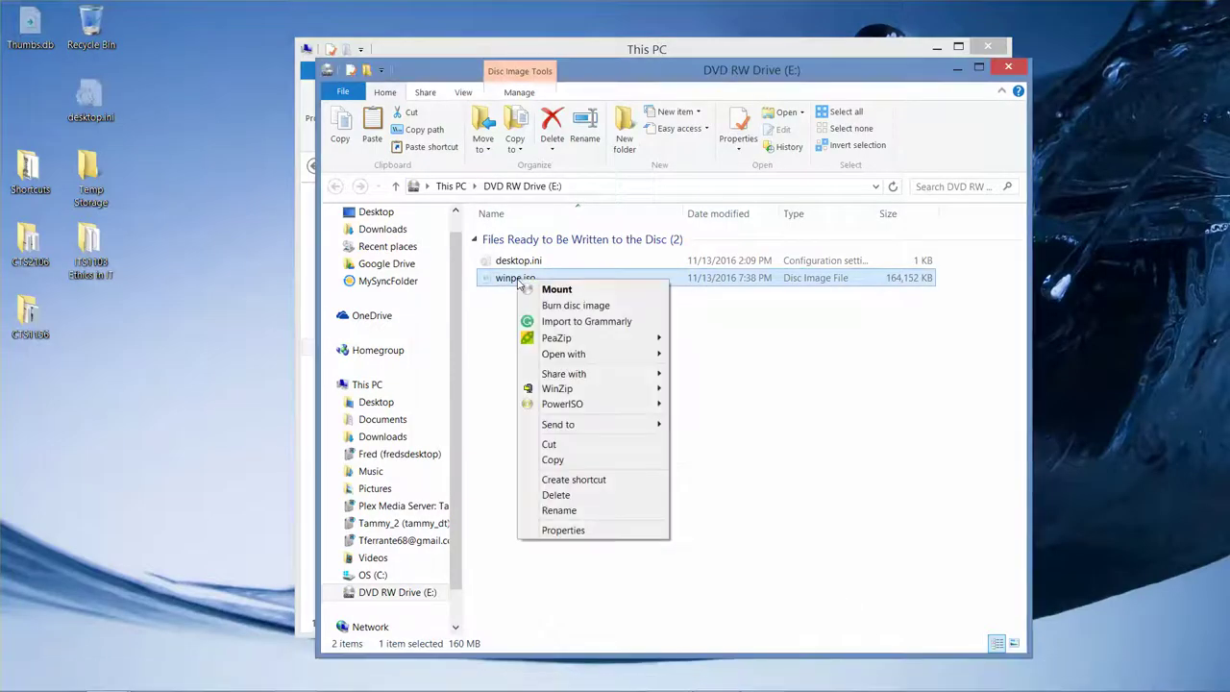
left_click(544, 305)
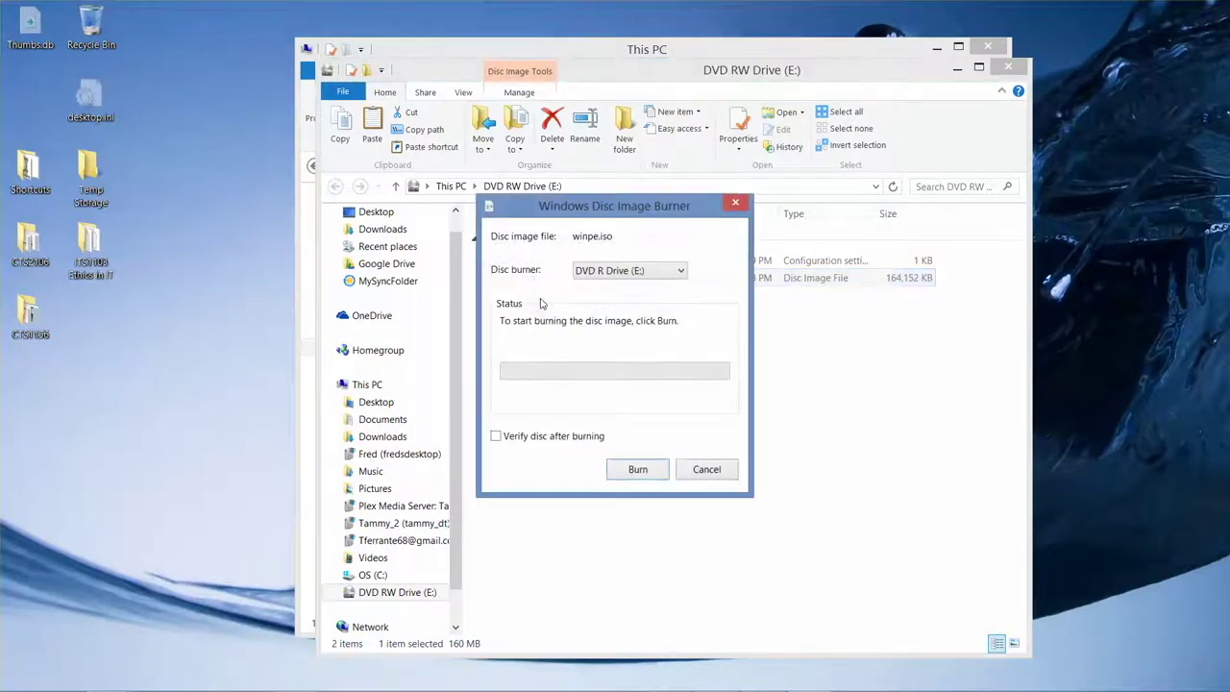
left_click(633, 475)
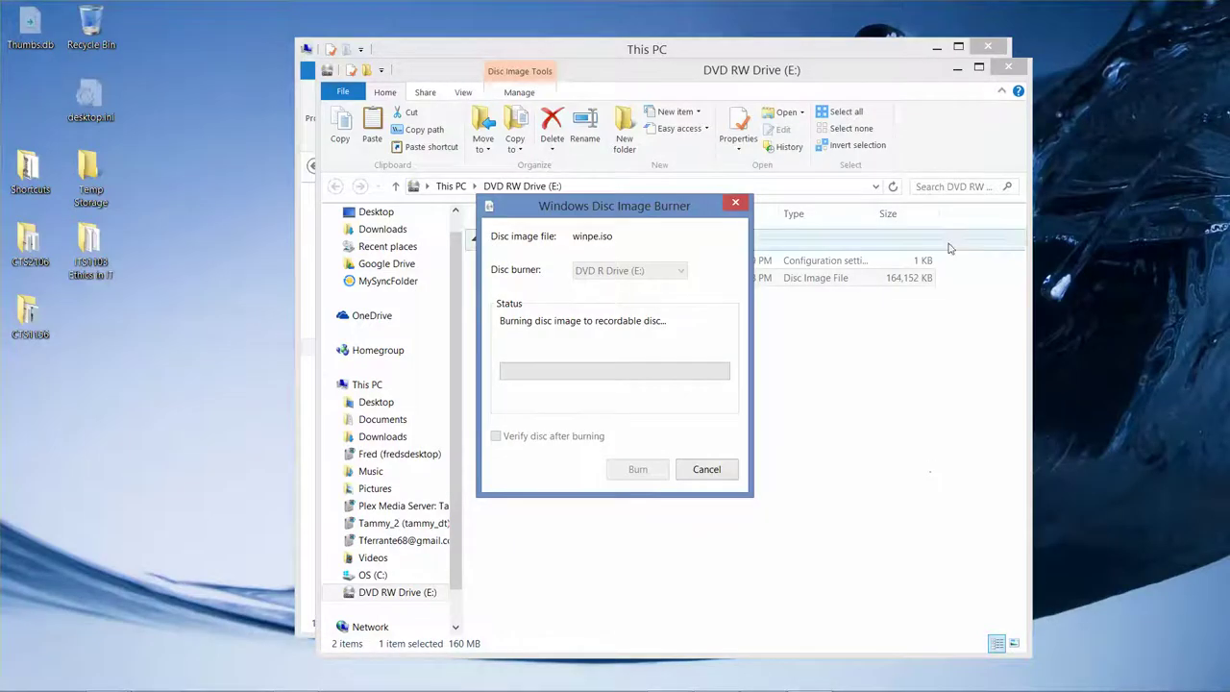
left_click(1011, 69)
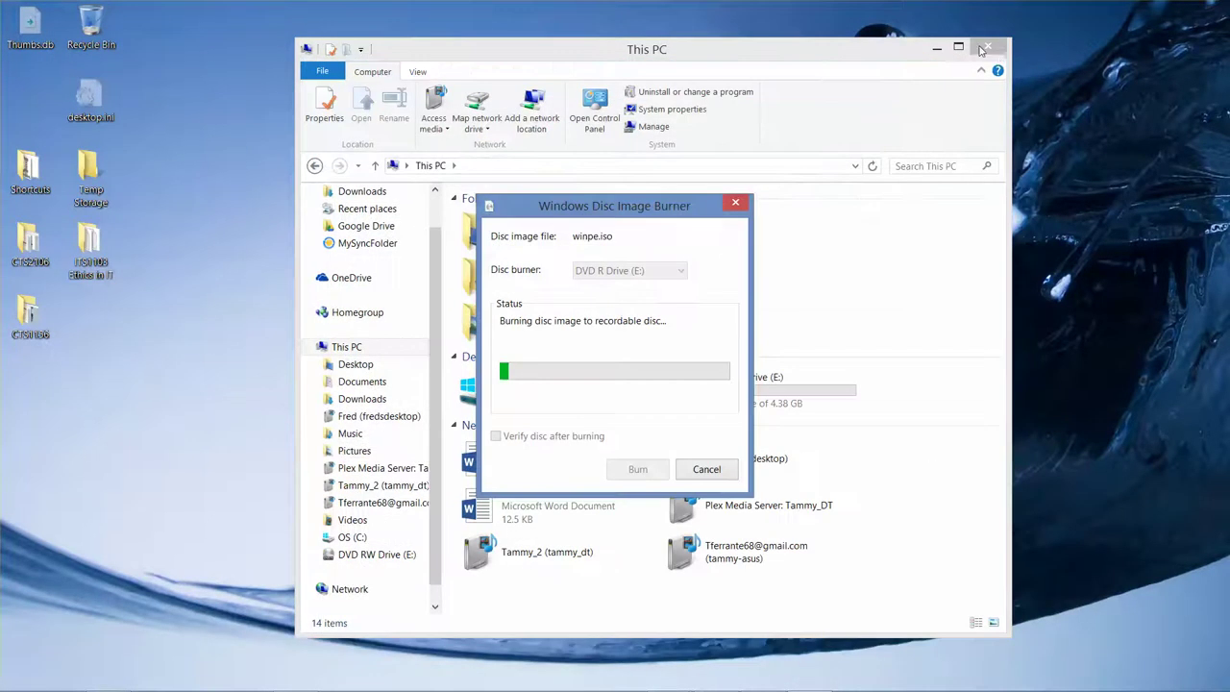
left_click(984, 48)
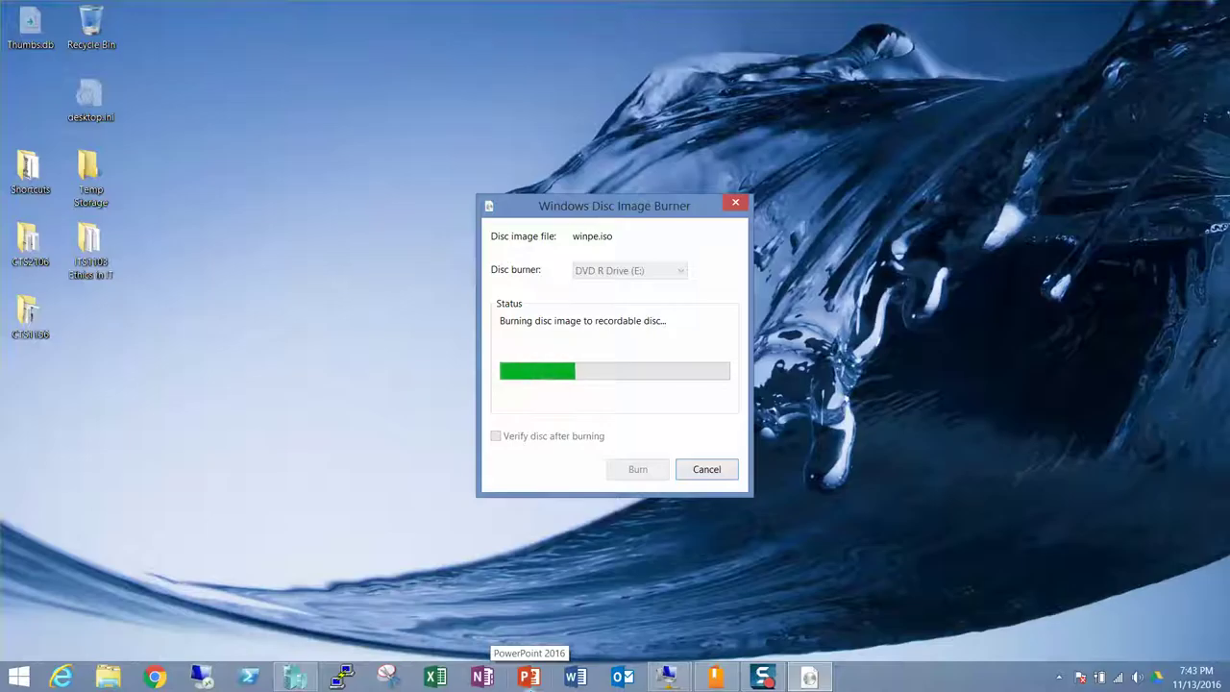
- Switch to the NYC-CL3 virtual machine and run the Microsoft Windows AIK Deployment Tools Command Prompt as administrator
mouse_move(666, 678)
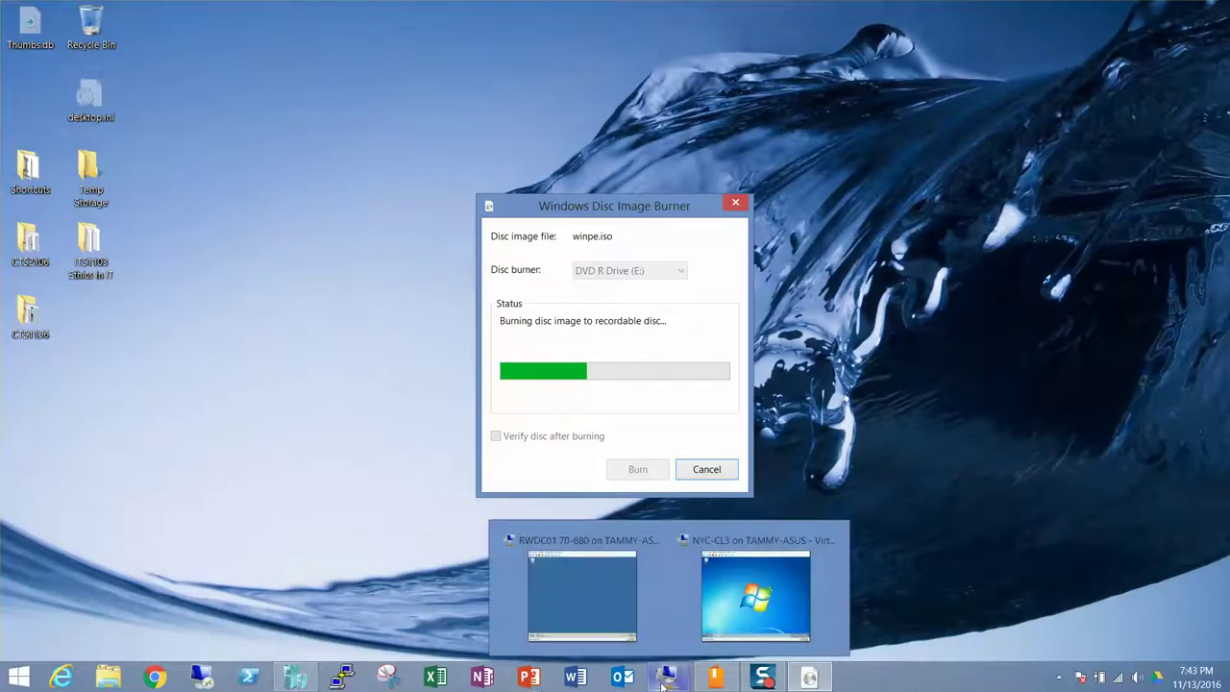
left_click(716, 636)
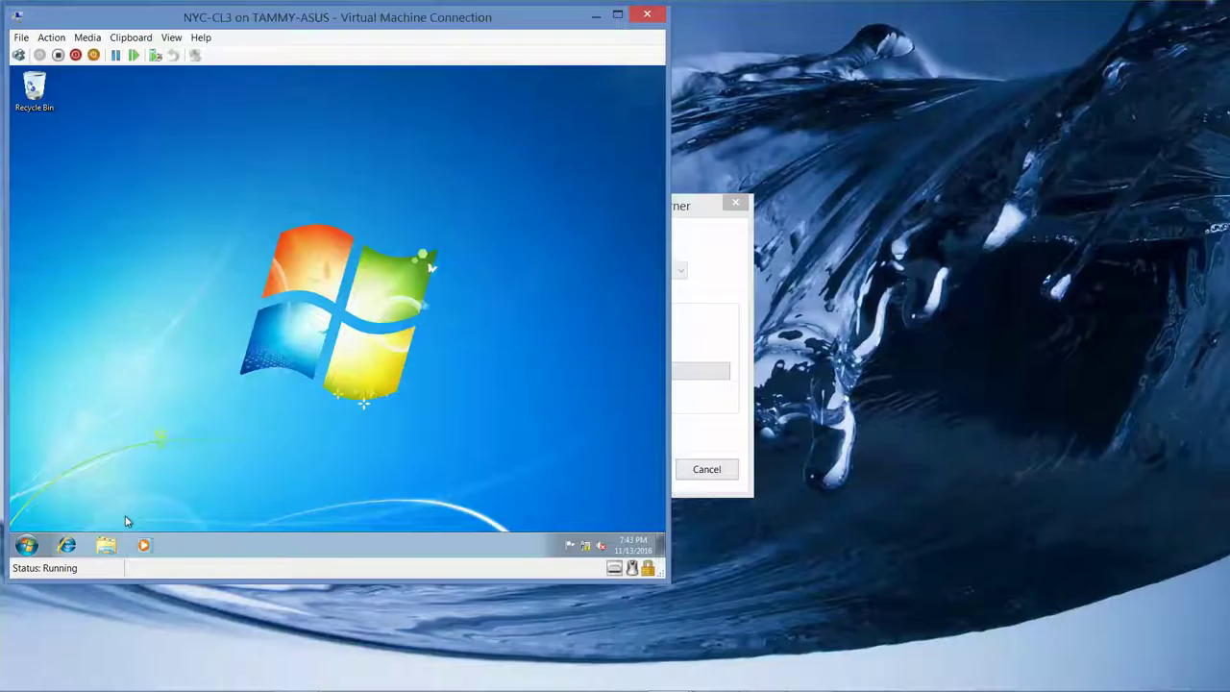
left_click(26, 546)
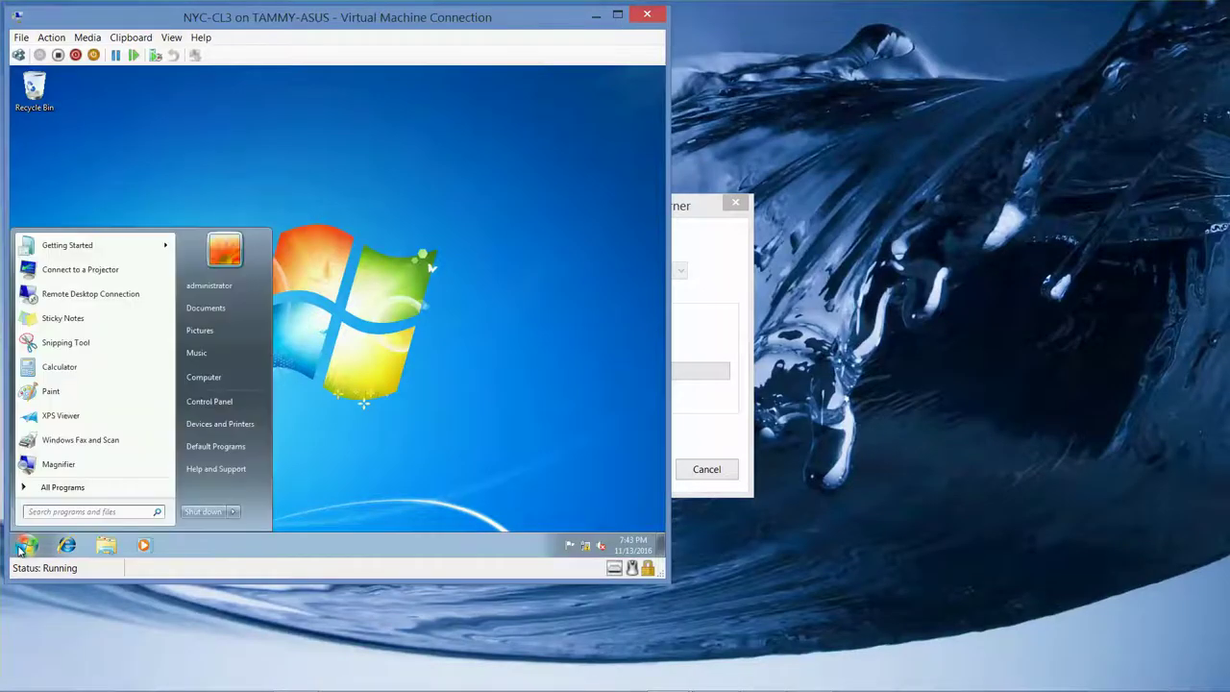
left_click(69, 490)
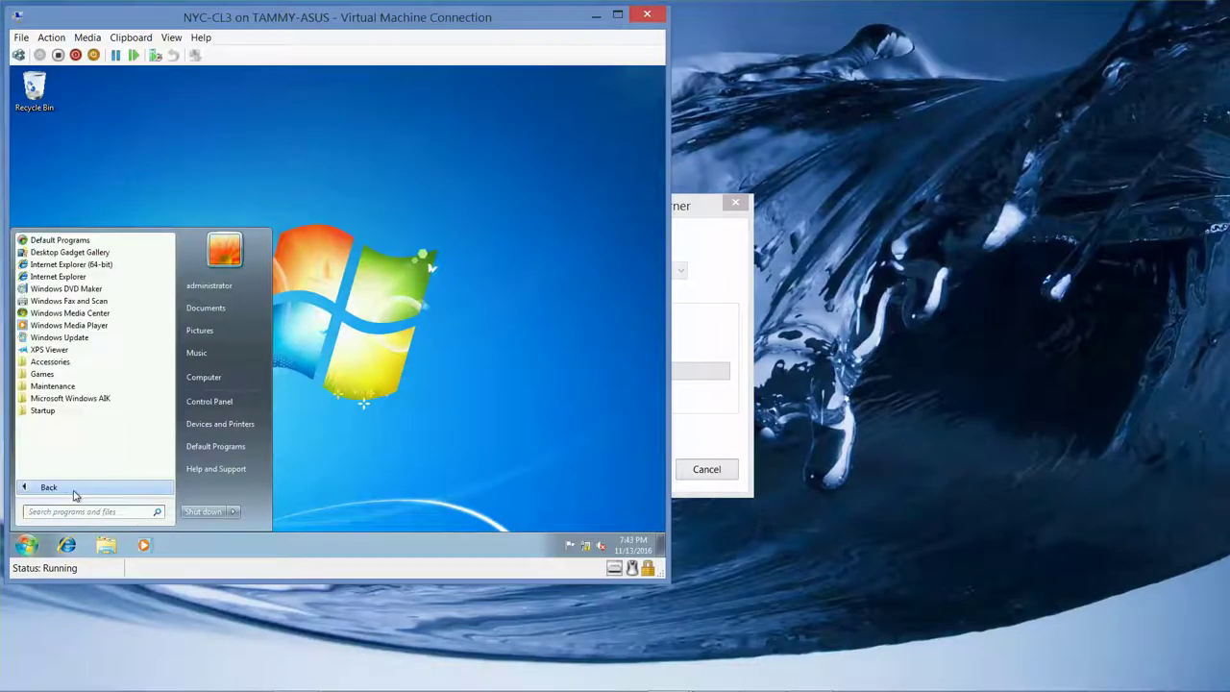
left_click(84, 398)
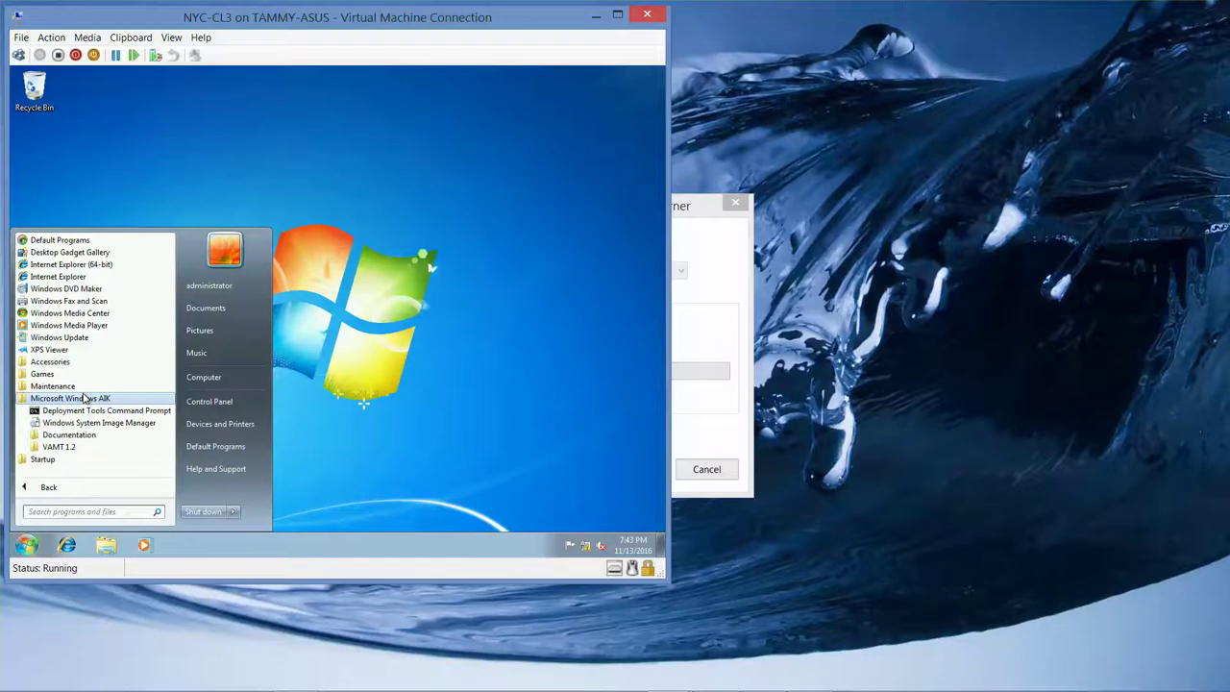
right_click(86, 410)
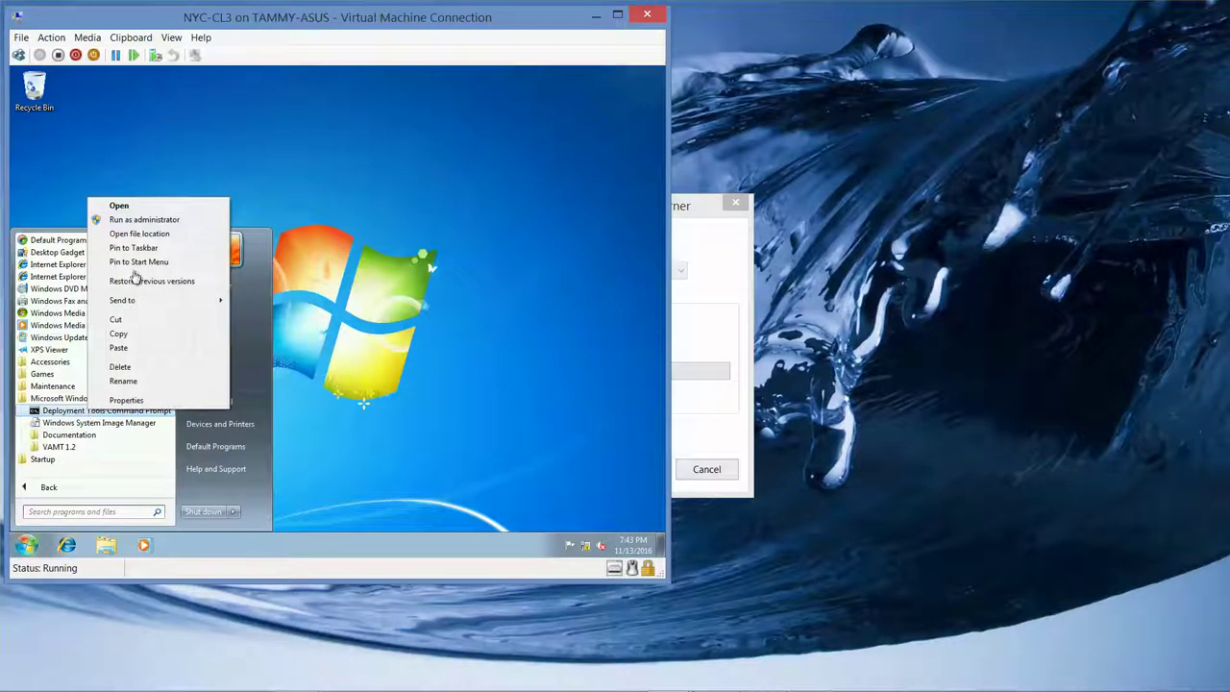
left_click(142, 220)
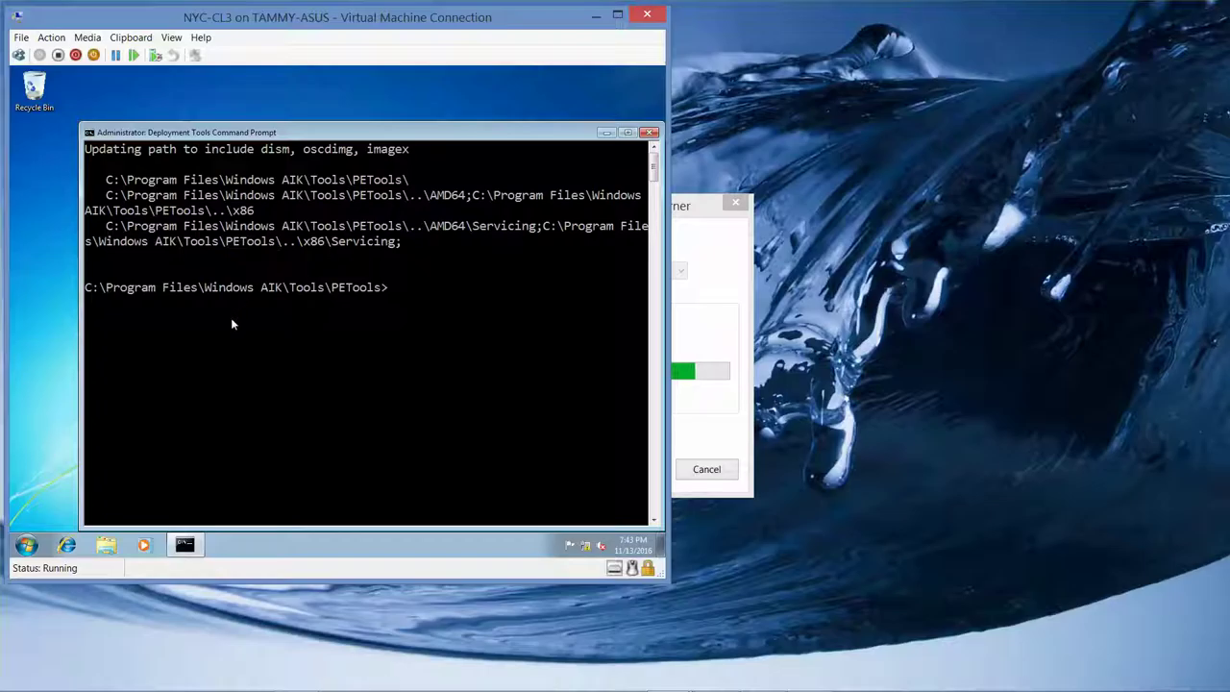
- Change to the \windows\system32\sysprep directory and run sysprep /generalize /oobe
type("cd\\windows\\")
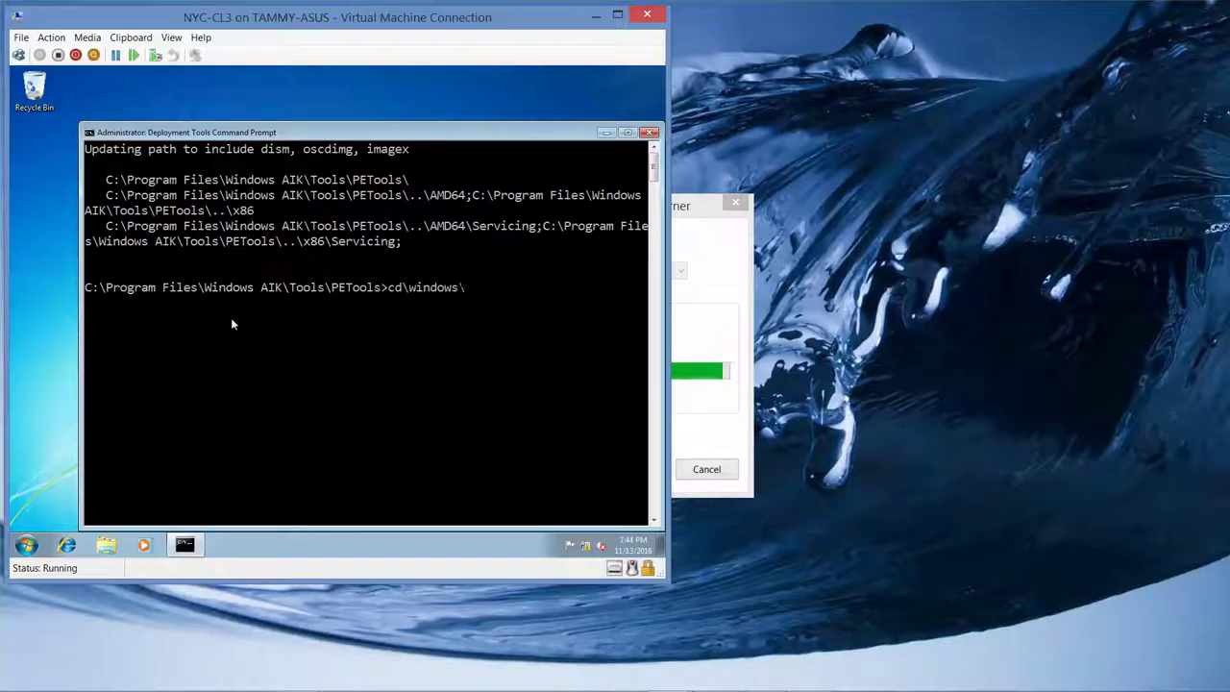
type("system")
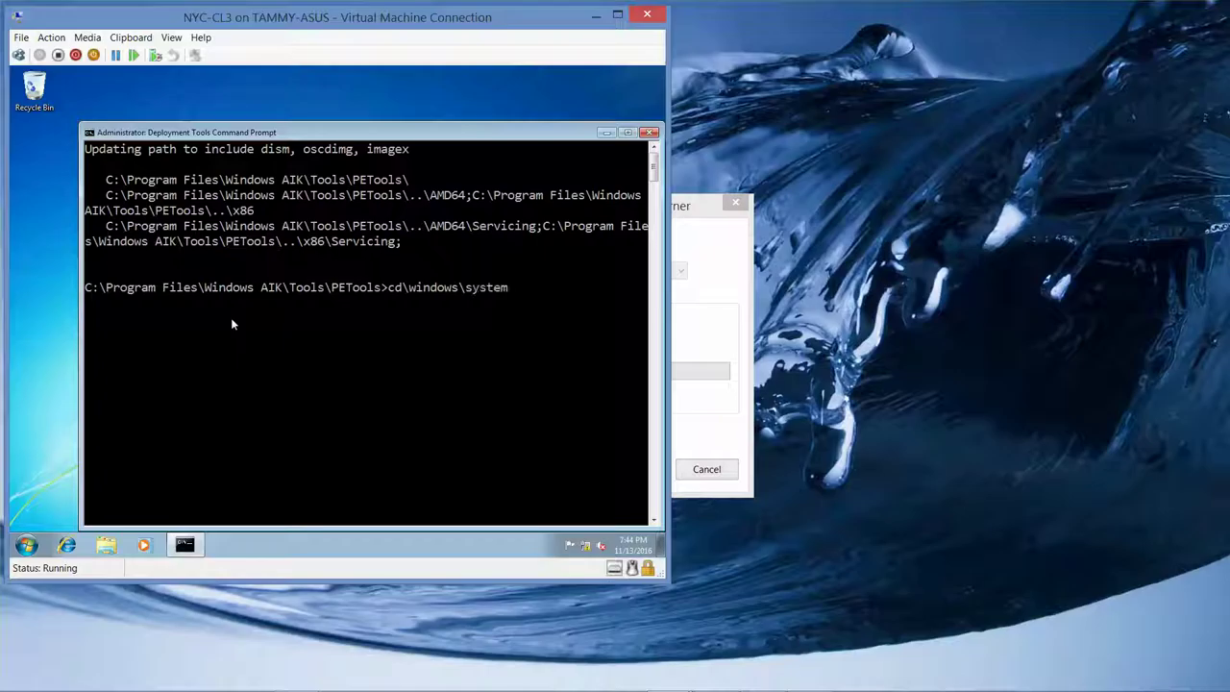
type("32\\sysprepe")
key("BackSpace")
key("Return")
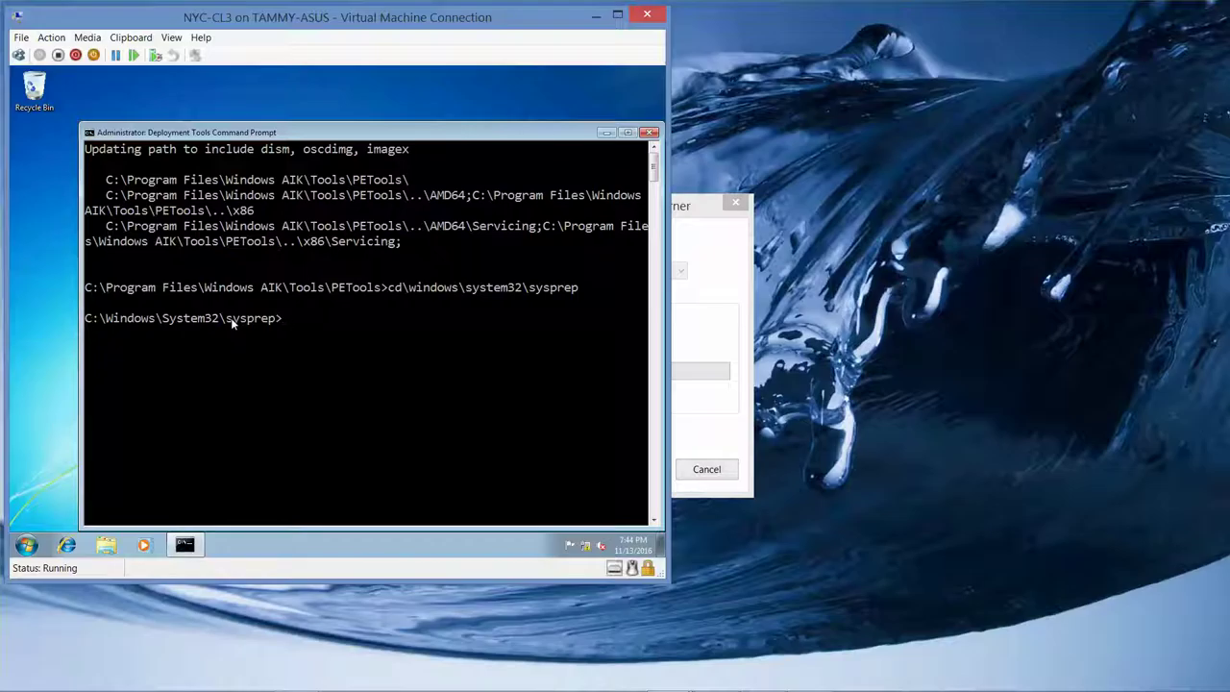
type("sysprep /generalize /oobe")
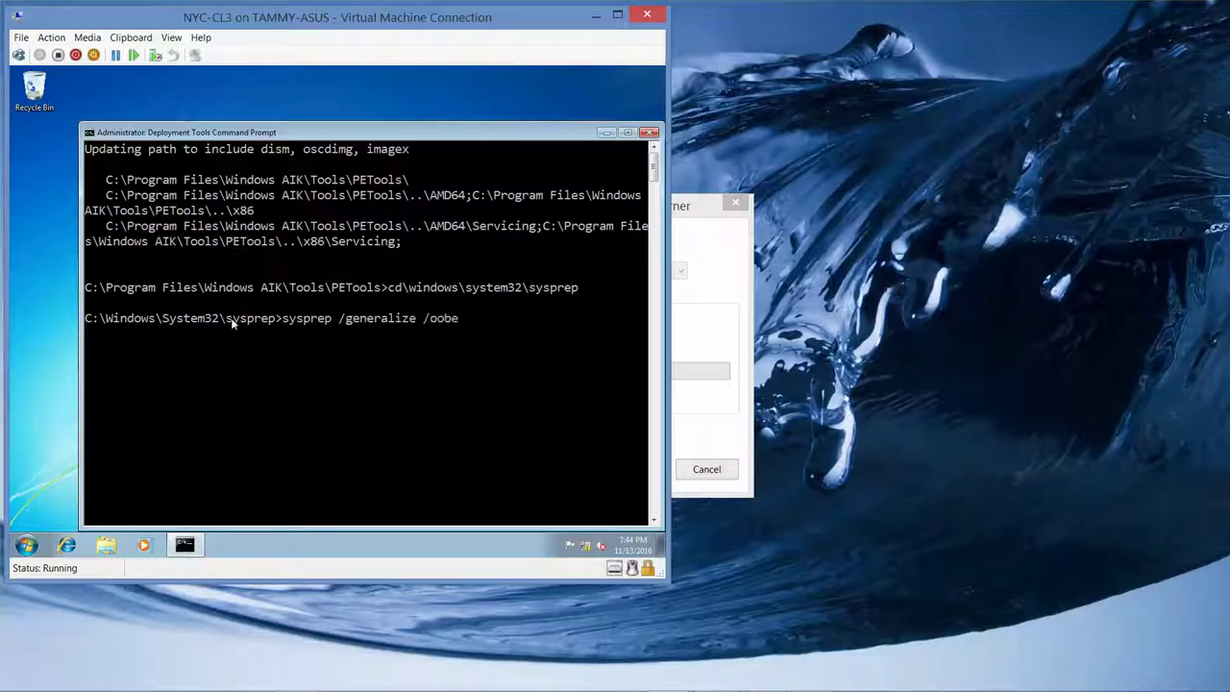
key("Return")
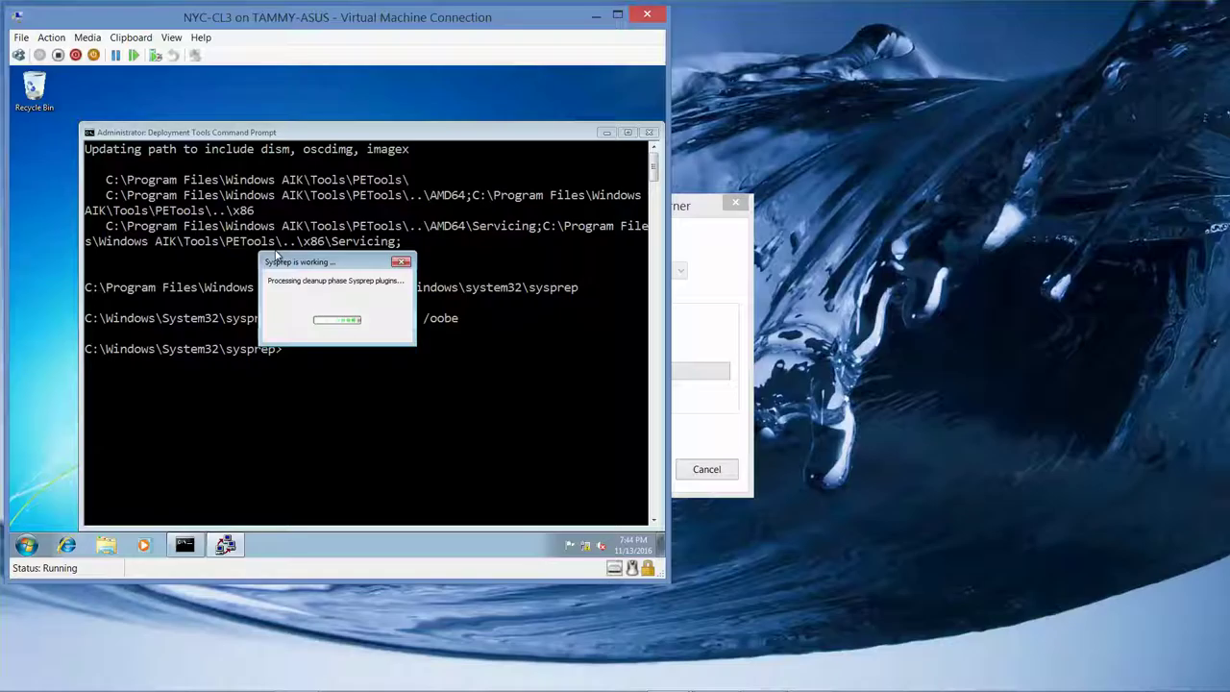
- Bring the Windows Disc Image Burner forward, move it clear of the virtual machine window, and close it
left_click(729, 354)
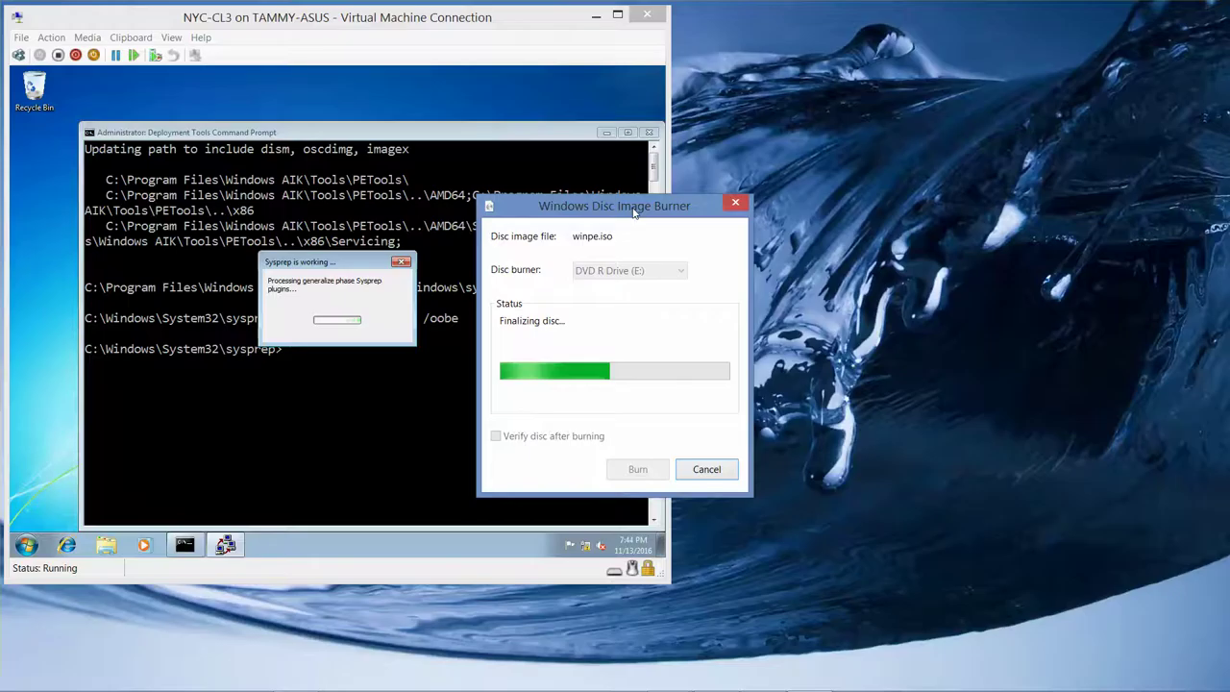
left_click_drag(635, 211, 1022, 192)
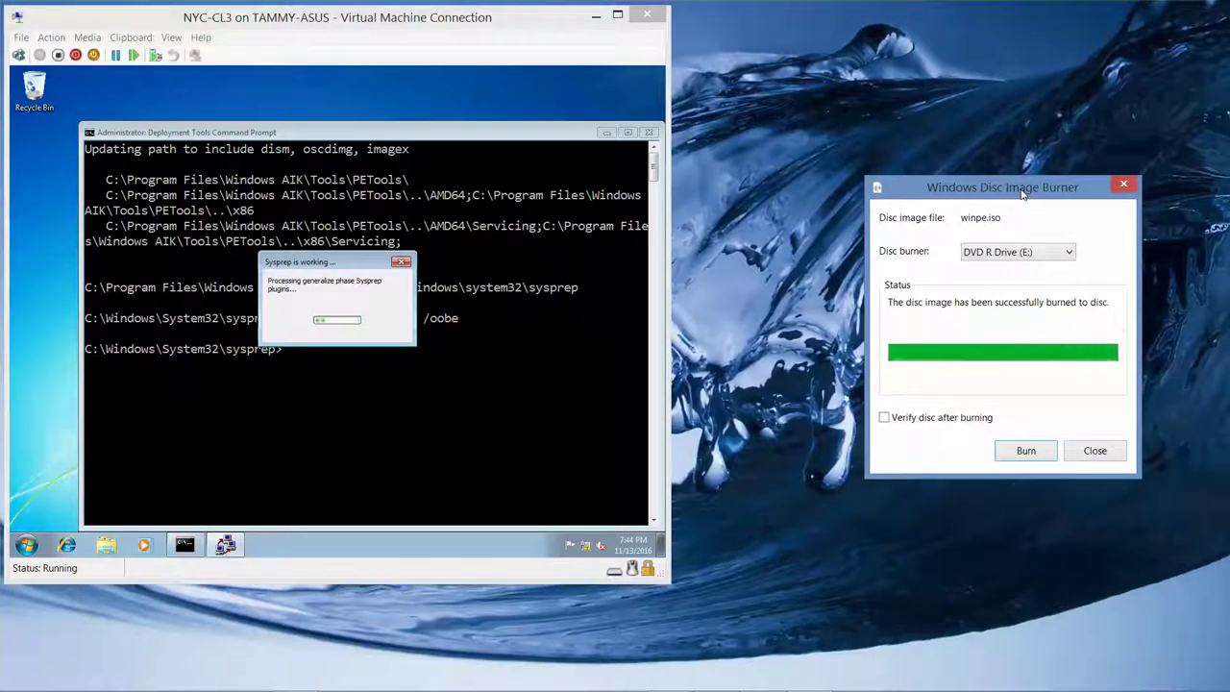
left_click(1094, 451)
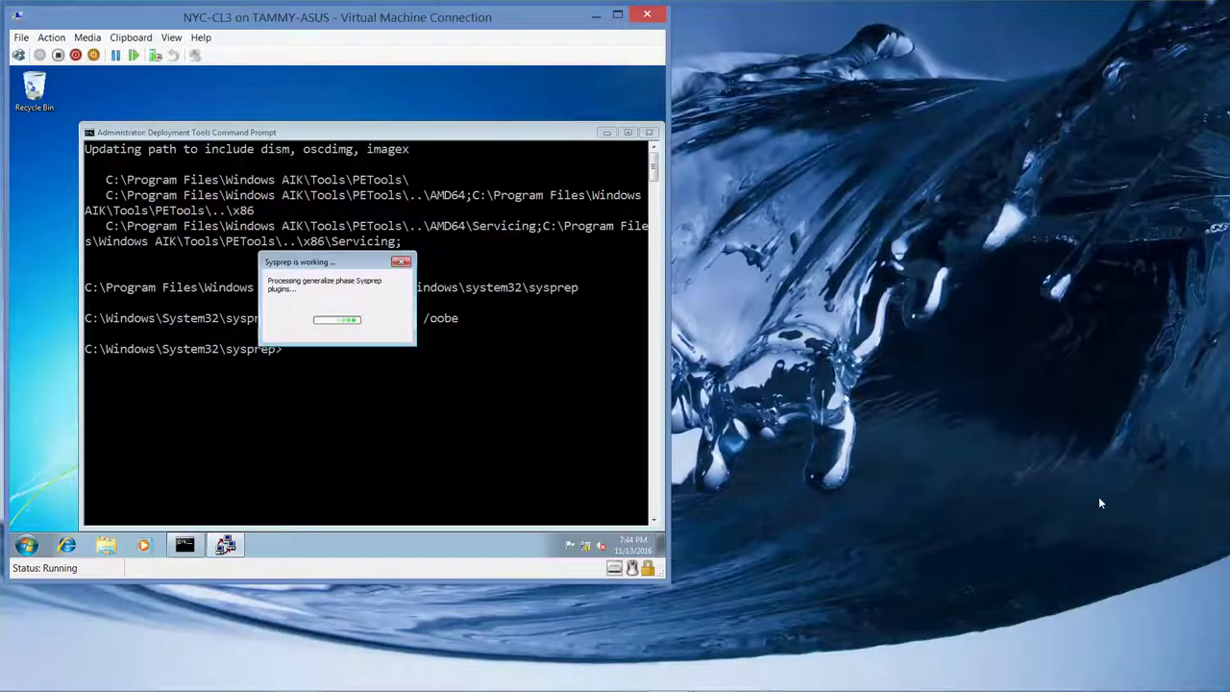
left_click(89, 38)
mouse_move(135, 58)
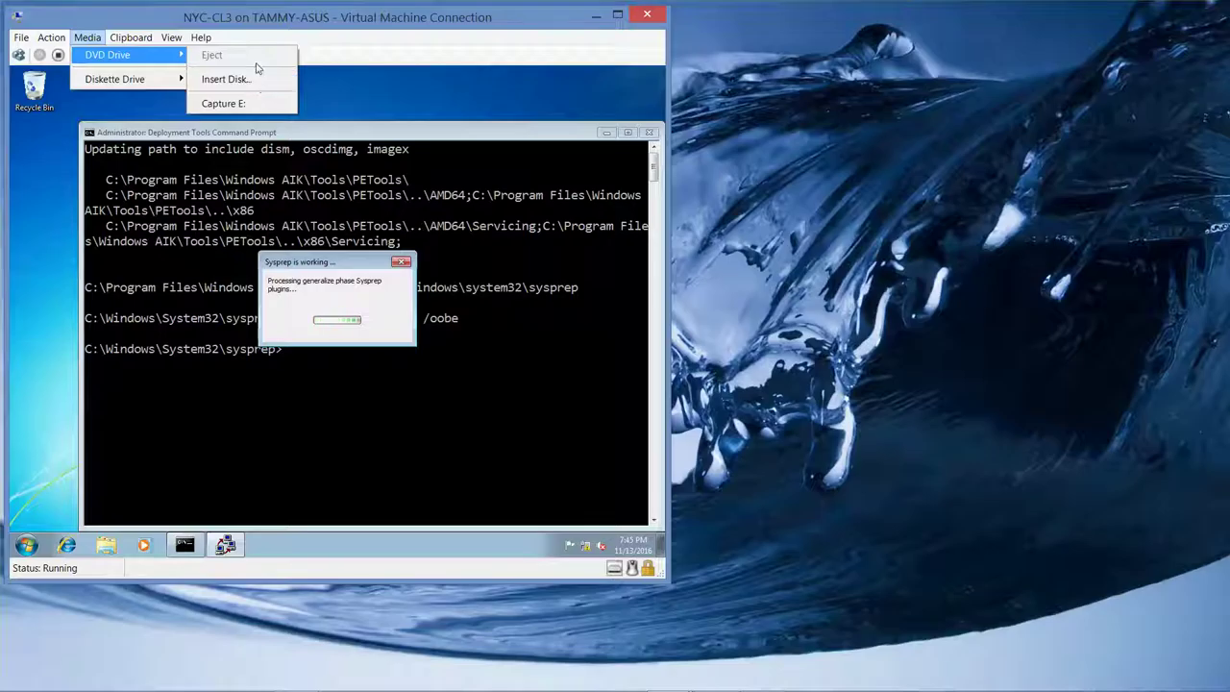
left_click(307, 37)
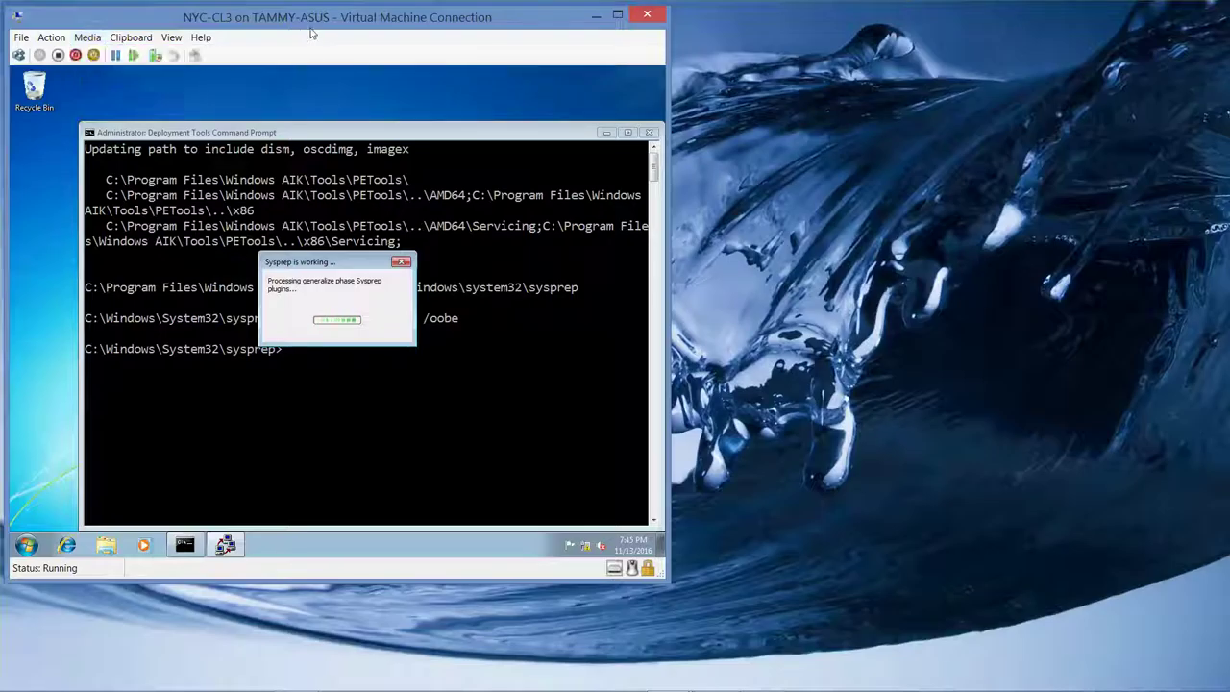
- Capture the host's E: drive as the DVD drive of the NYC-CL3 virtual machine
left_click(77, 38)
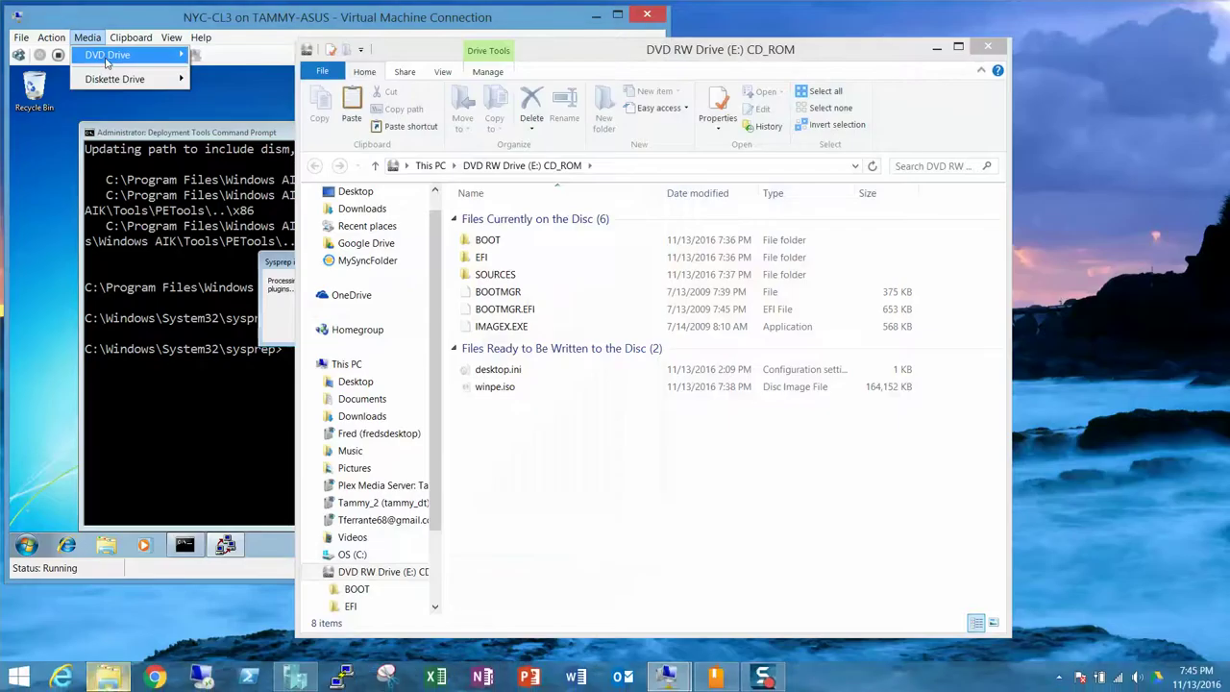
mouse_move(108, 58)
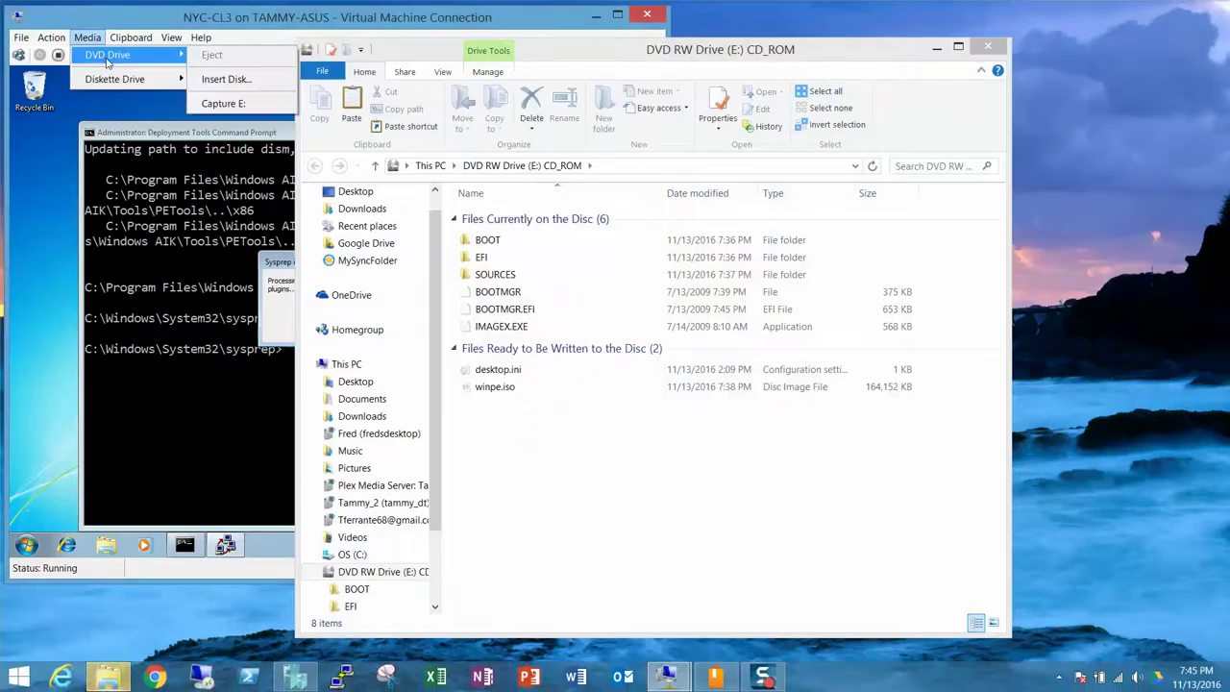
left_click(216, 102)
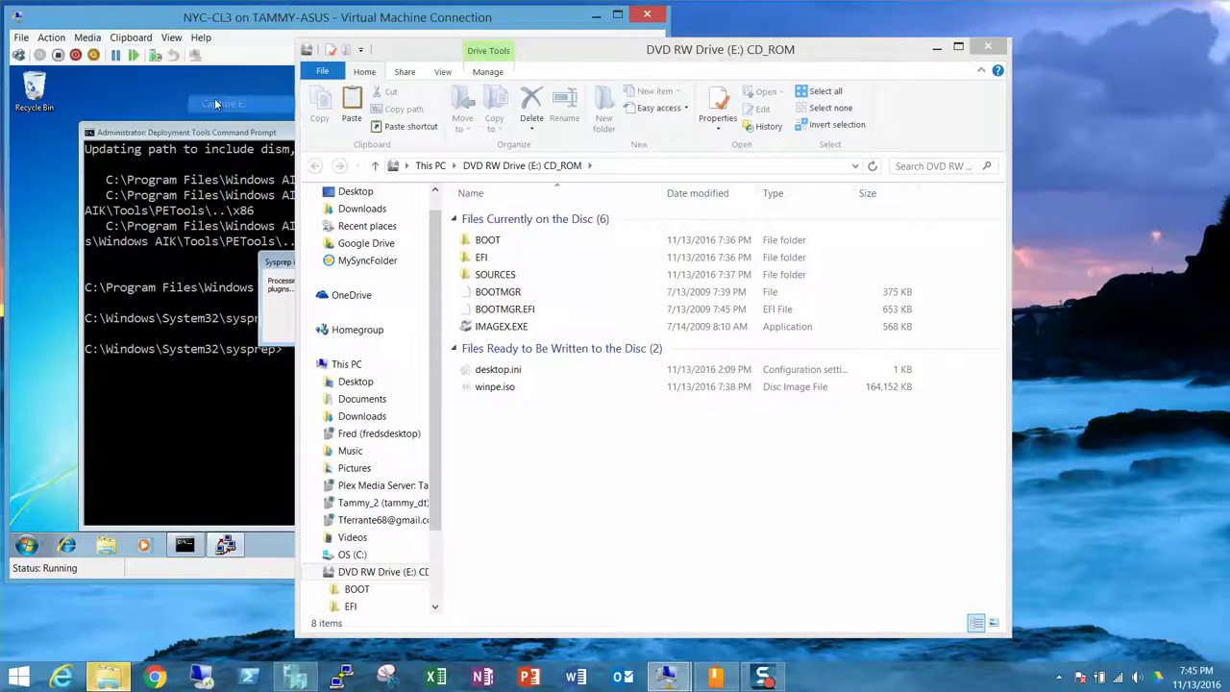